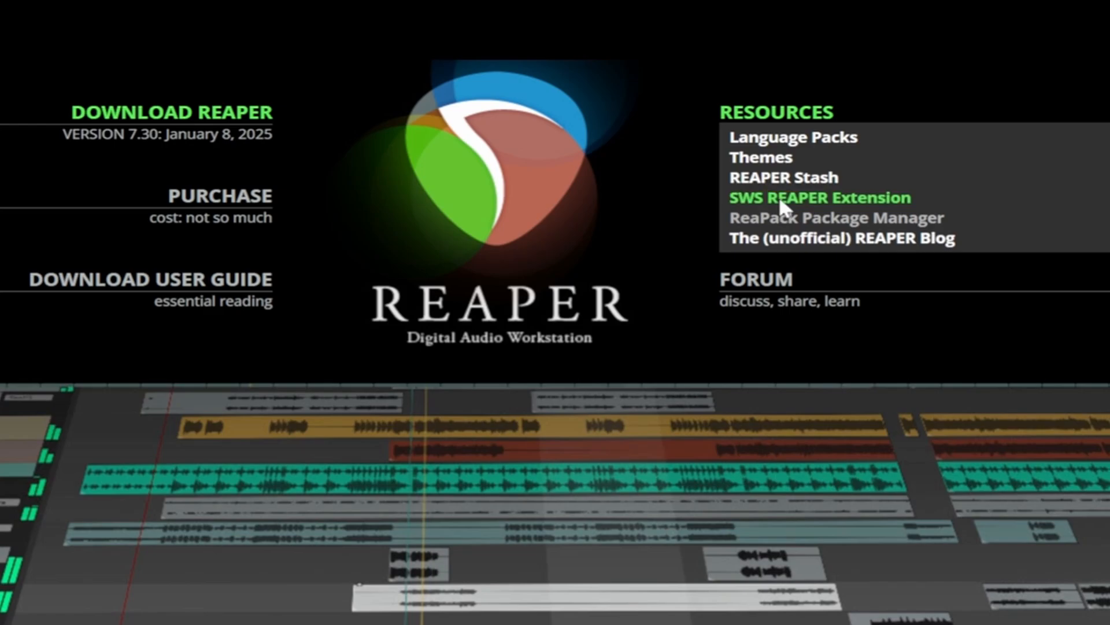
Step: Open the SWS REAPER Extension page from the REAPER website's resources and look over its downloads and feature list
left_click(779, 197)
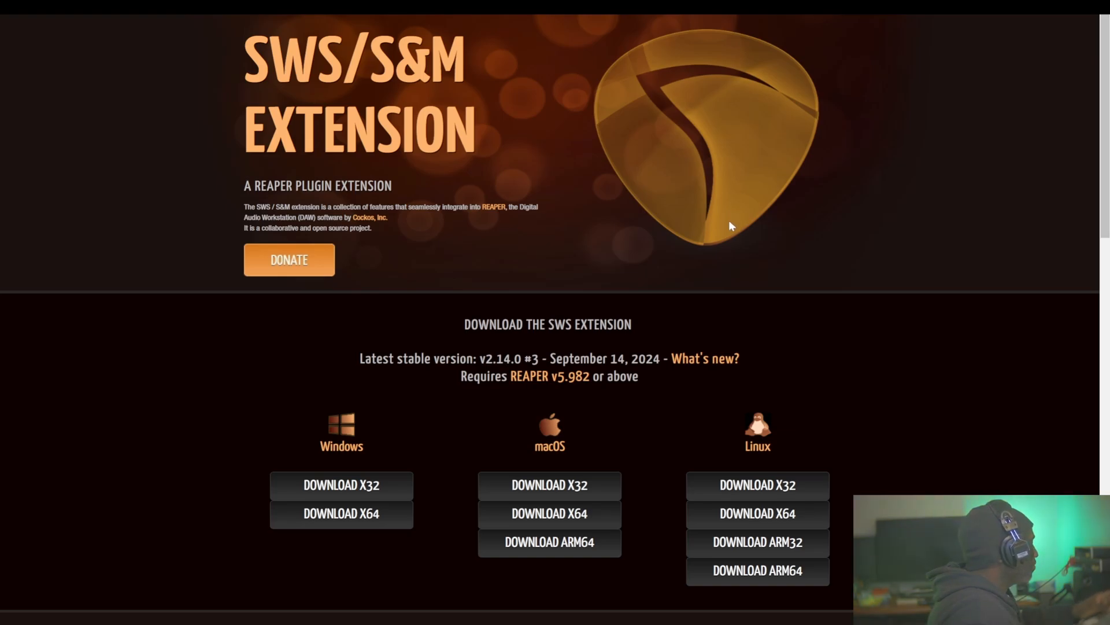
scroll(728, 220, "down", 15)
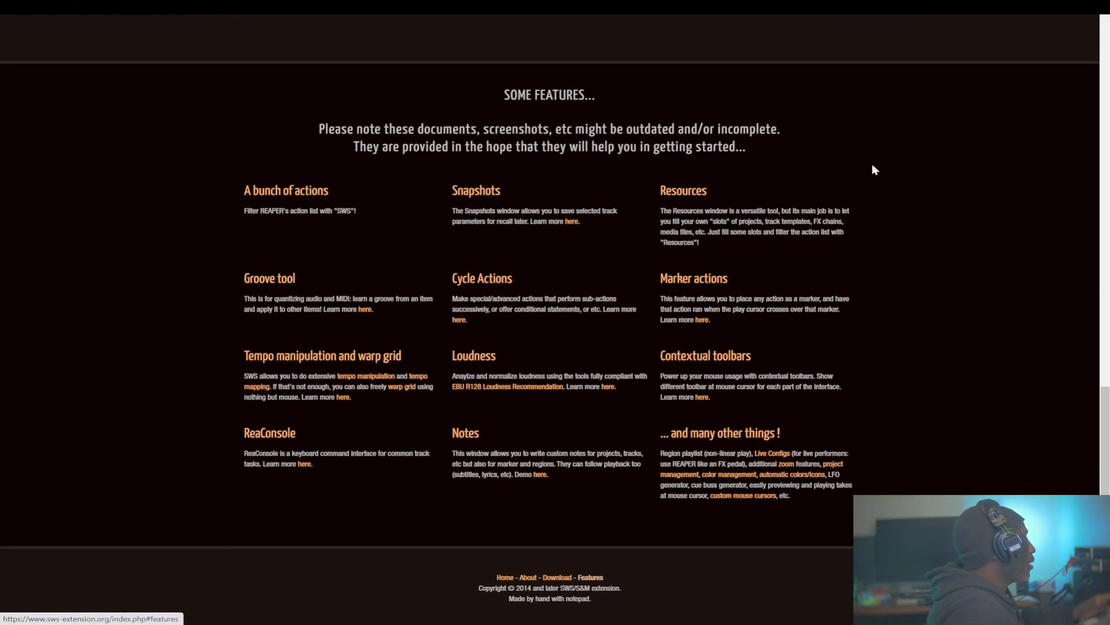
scroll(872, 164, "up", 15)
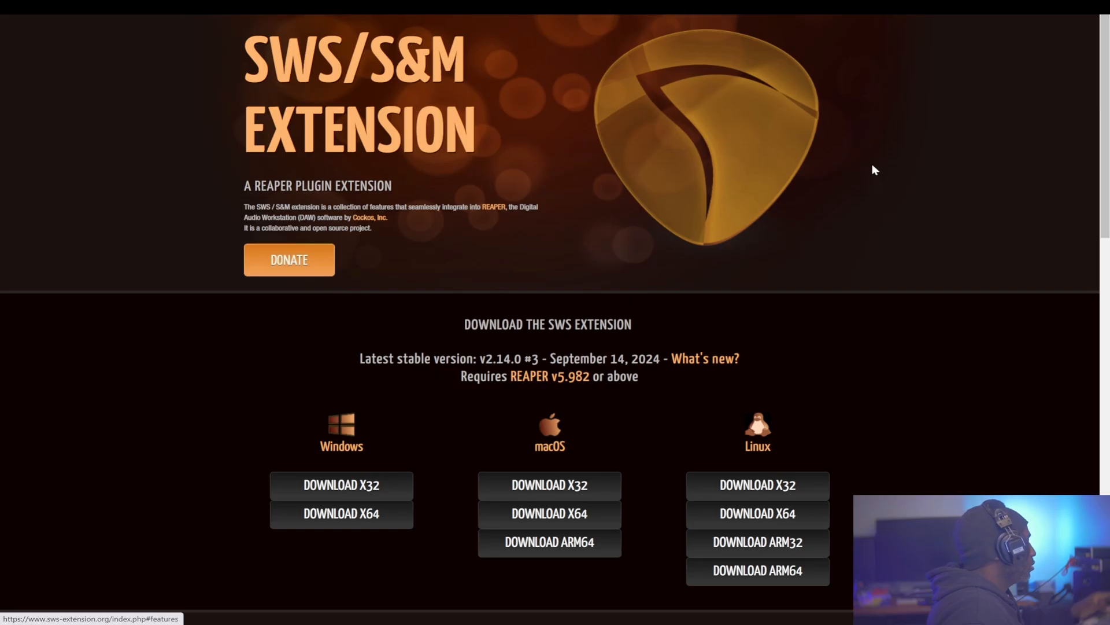
Step: Return to the REAPER resources and open the ReaPack Package Manager page
key("alt+Left")
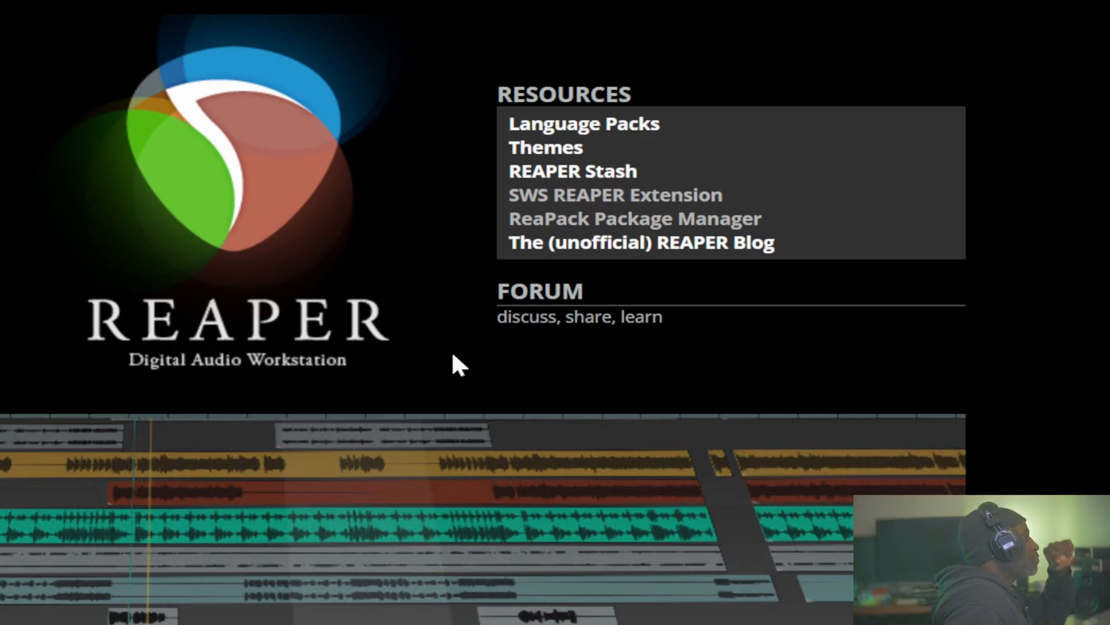
left_click(554, 220)
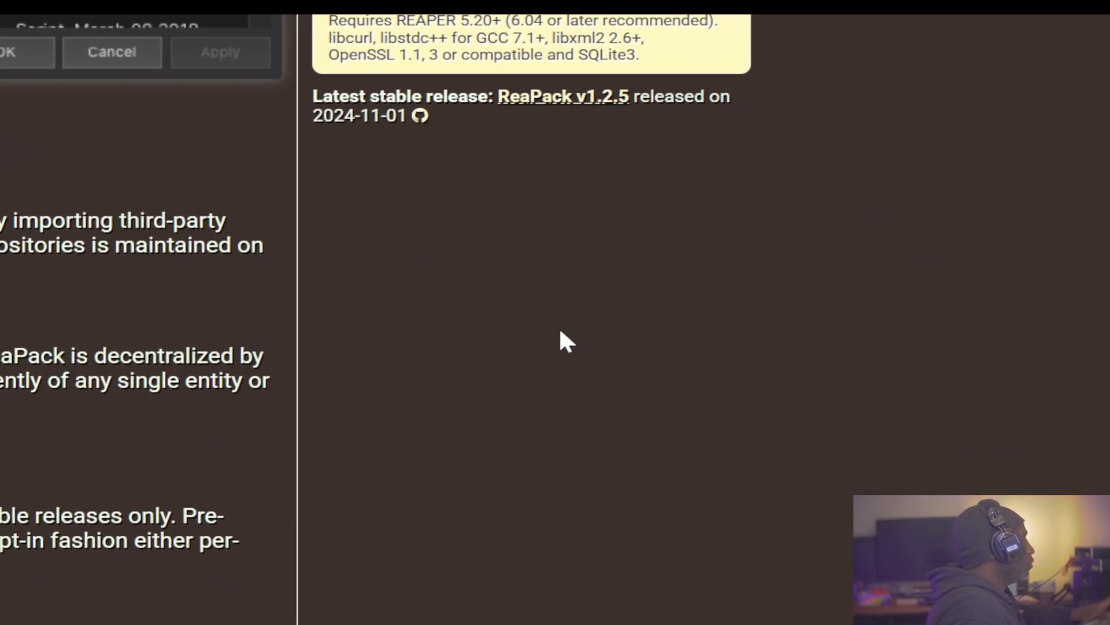
Step: Switch to REAPER and synchronize the ReaPack packages
key("alt+Tab")
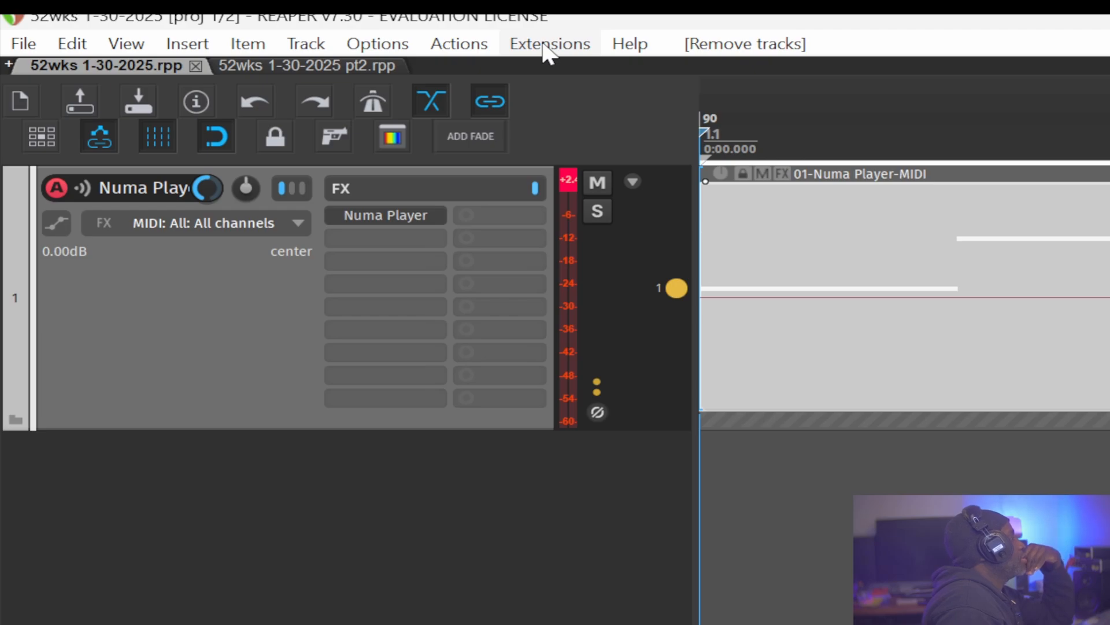
left_click(543, 47)
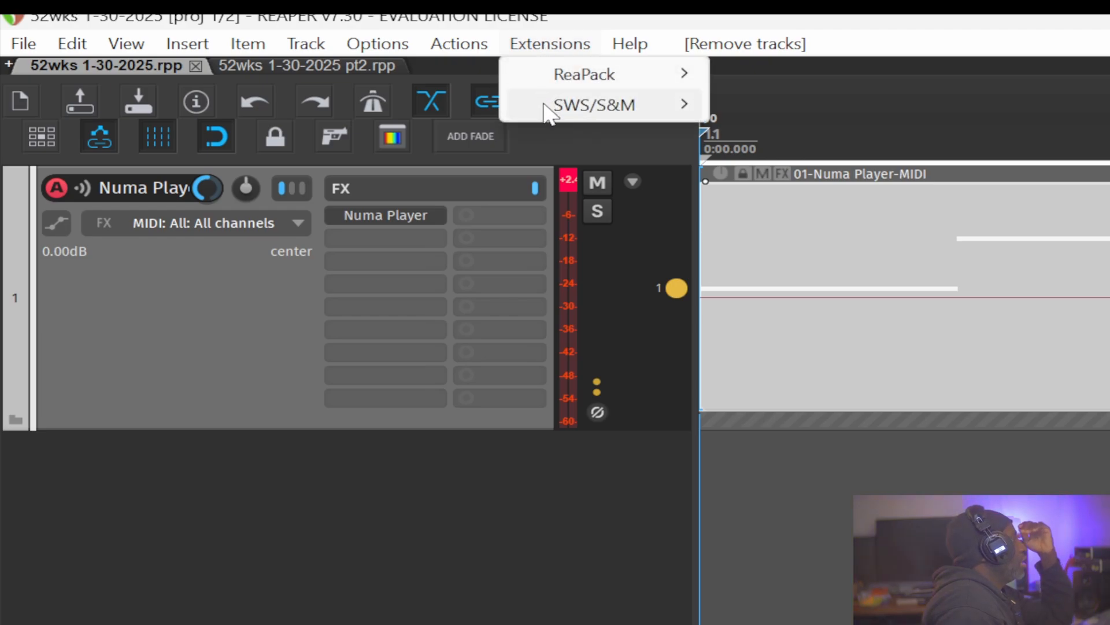
mouse_move(548, 109)
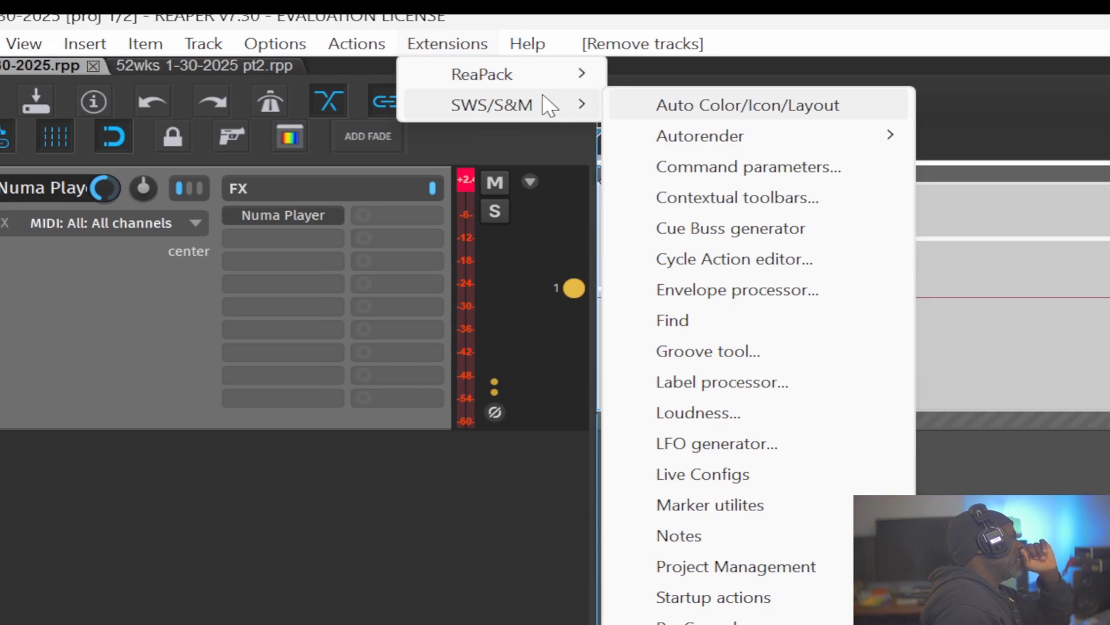
mouse_move(510, 74)
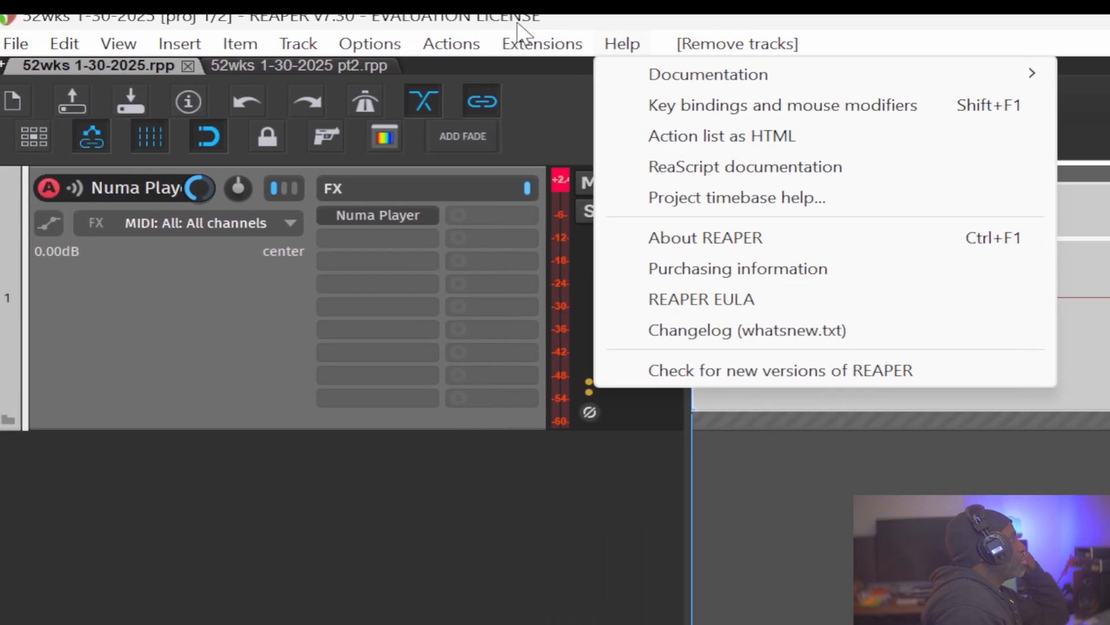
mouse_move(438, 46)
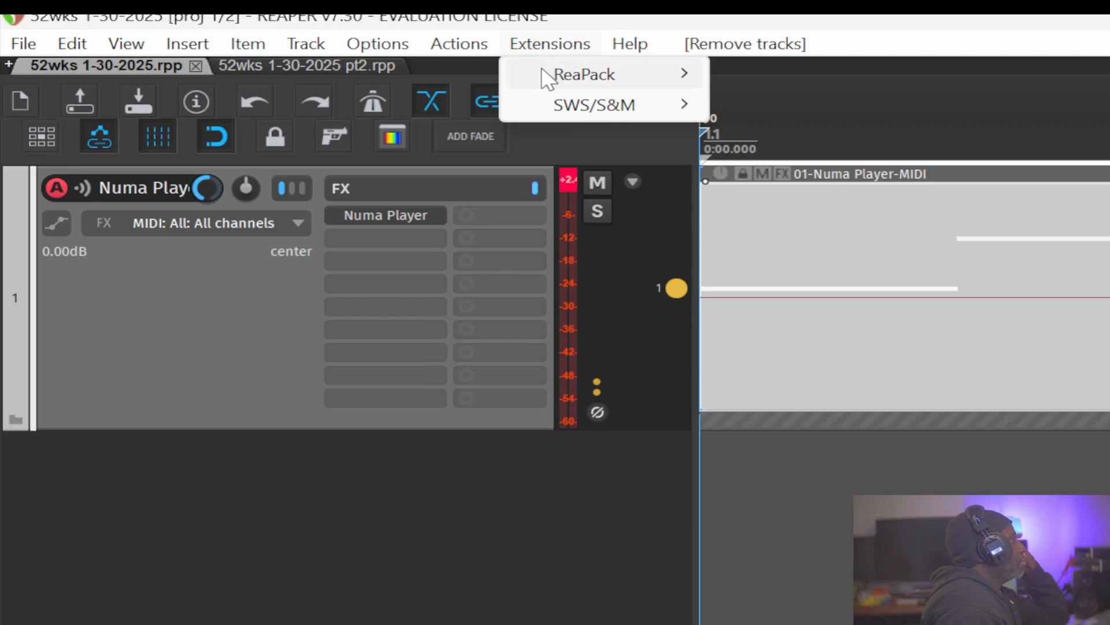
mouse_move(549, 74)
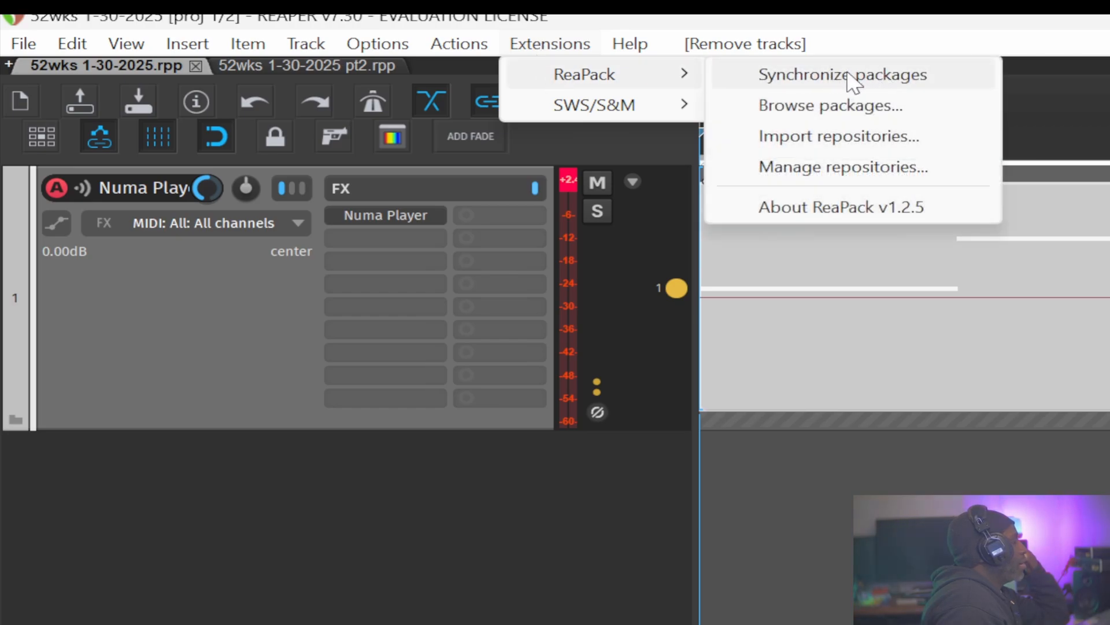
left_click(851, 81)
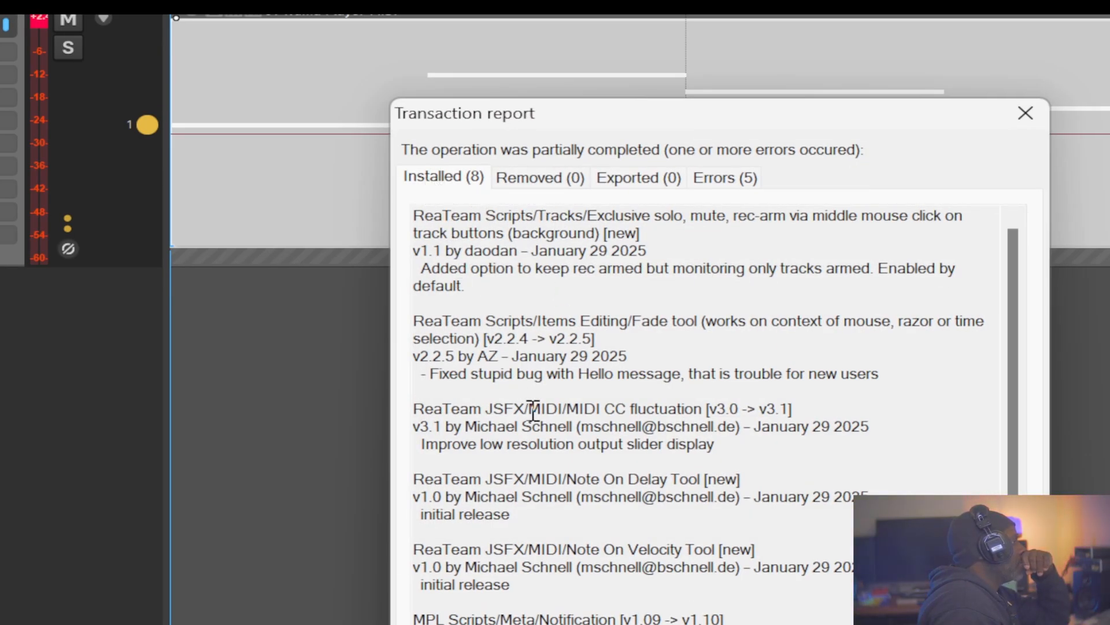
Step: Review the installed packages in the ReaPack transaction report and close the report
scroll(575, 483, "down", 3)
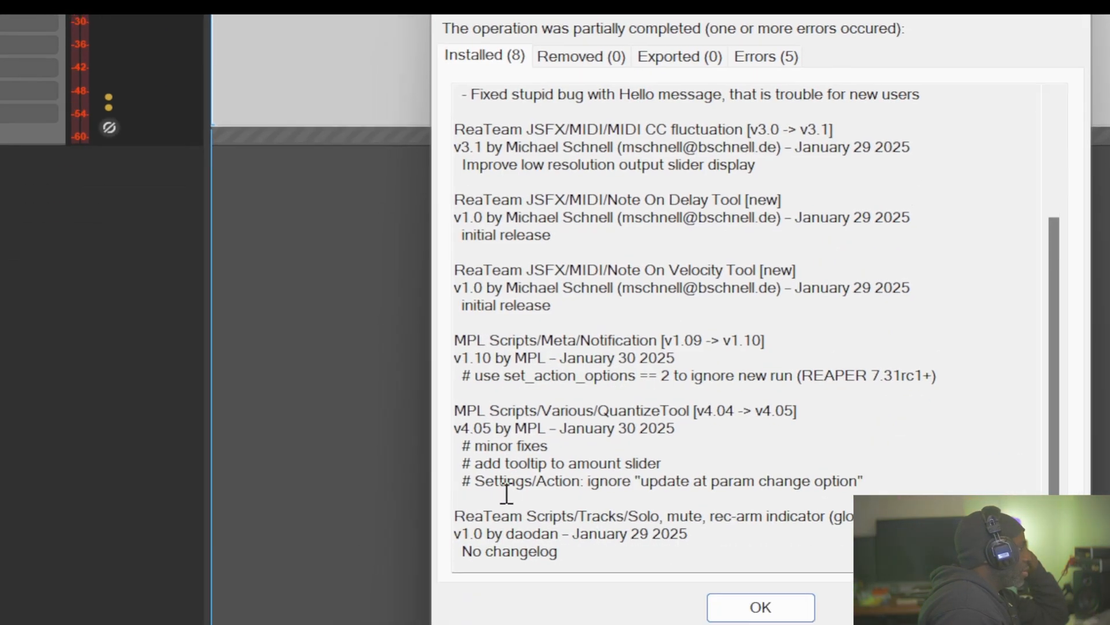
scroll(571, 292, "up", 3)
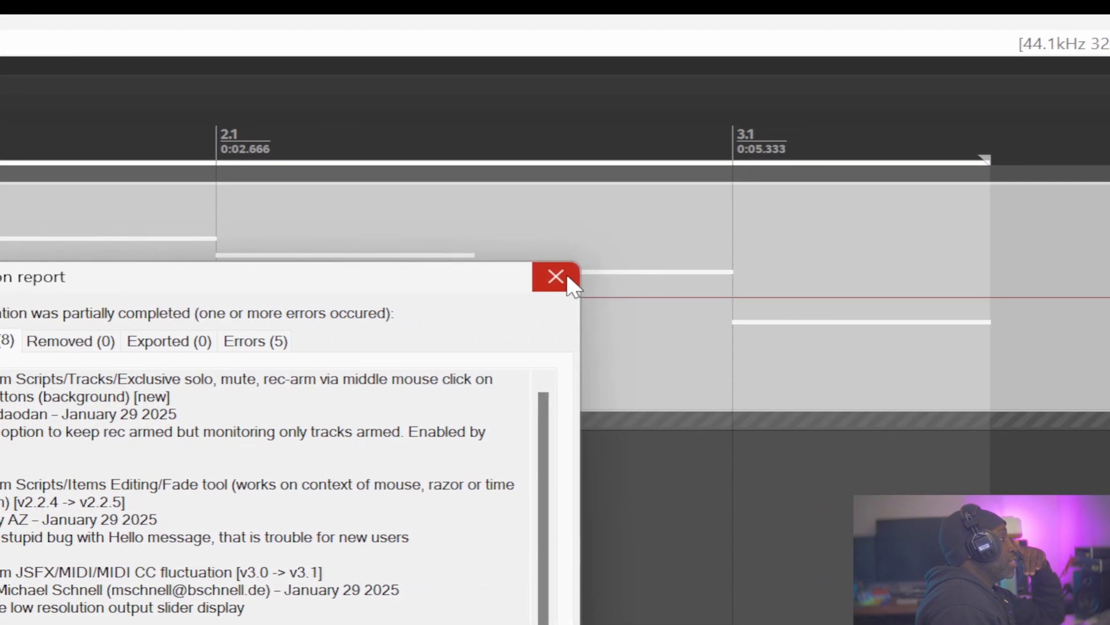
left_click(566, 279)
Step: View the About ReaPack v1.2.5 information and close its window
left_click(525, 52)
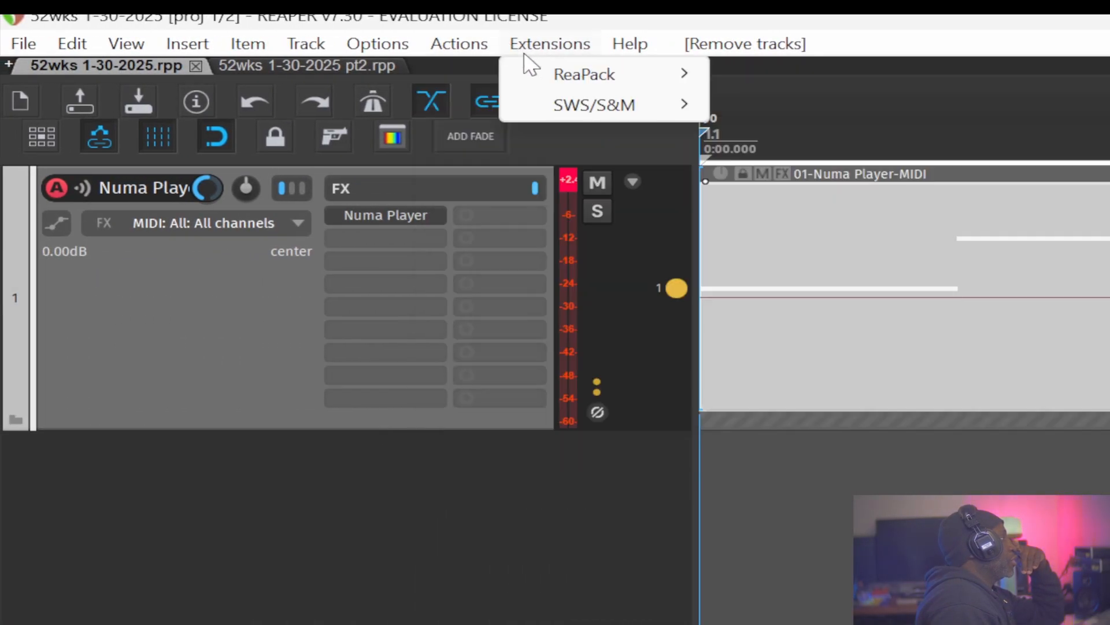
mouse_move(540, 79)
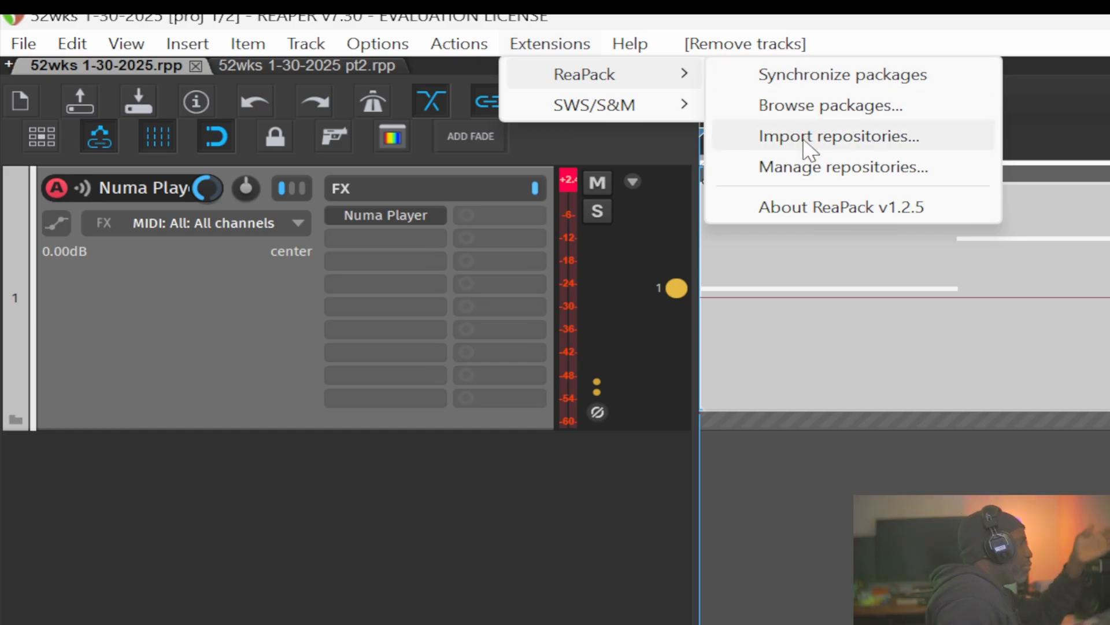
left_click(817, 208)
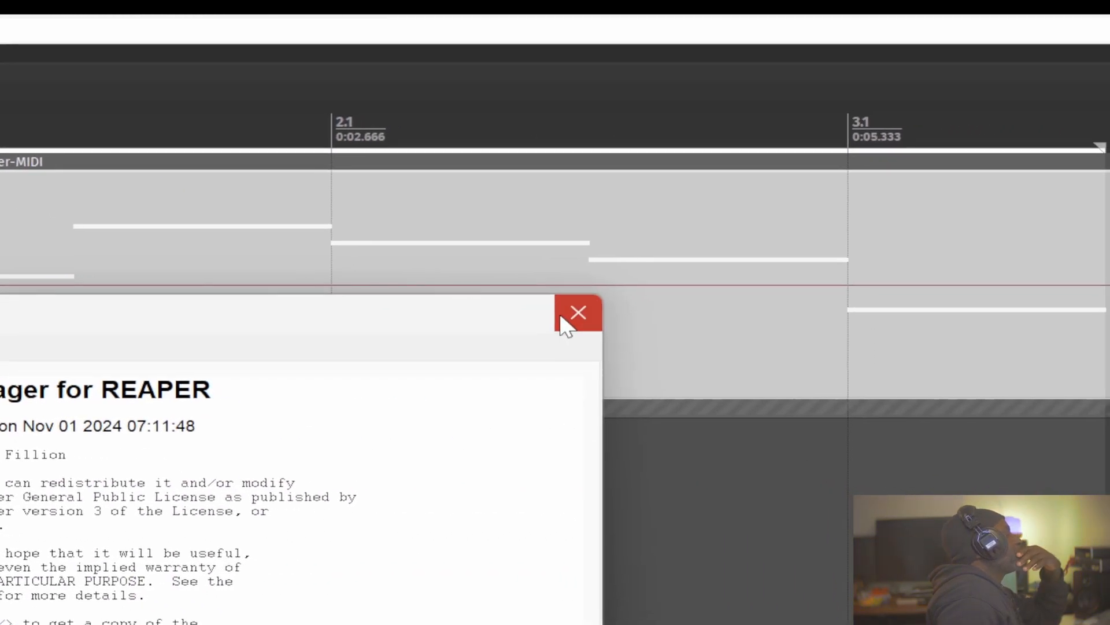
left_click(573, 315)
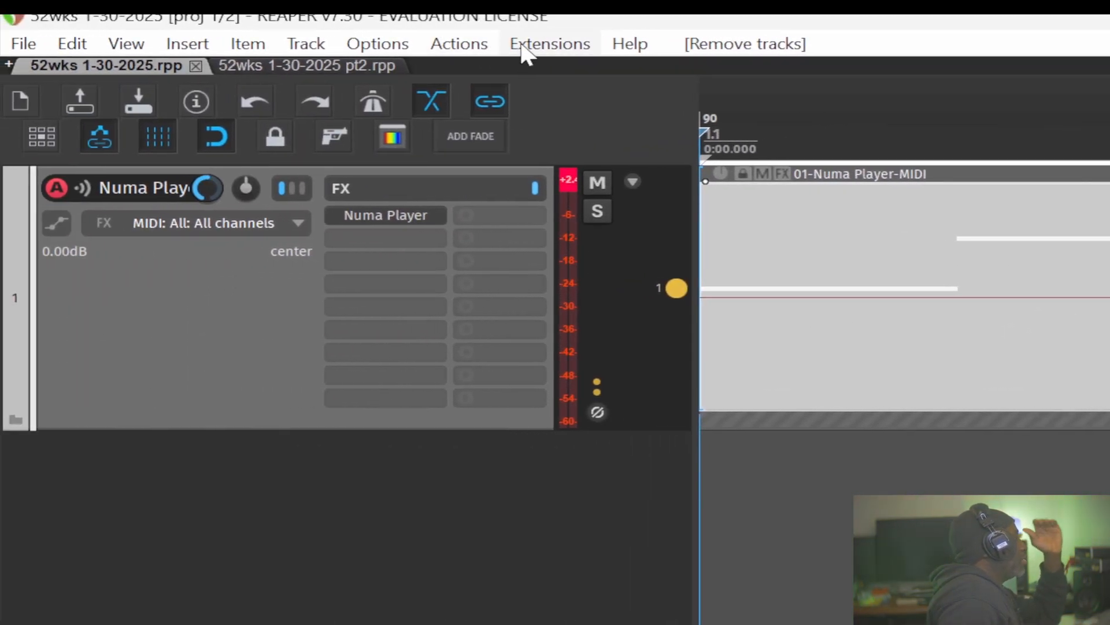
left_click(12, 40)
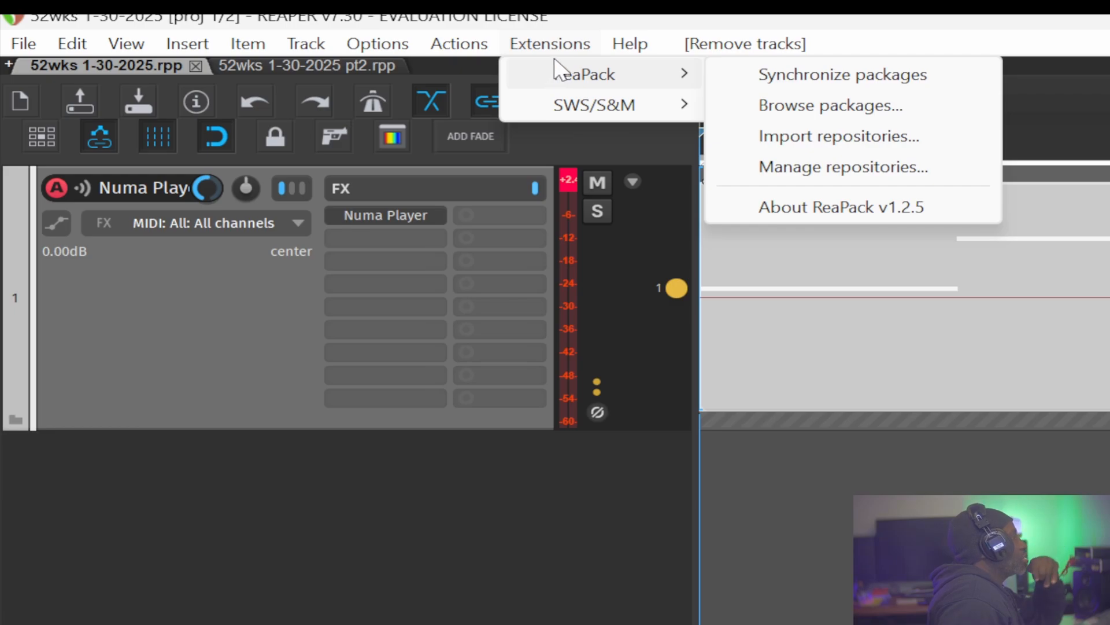
mouse_move(560, 84)
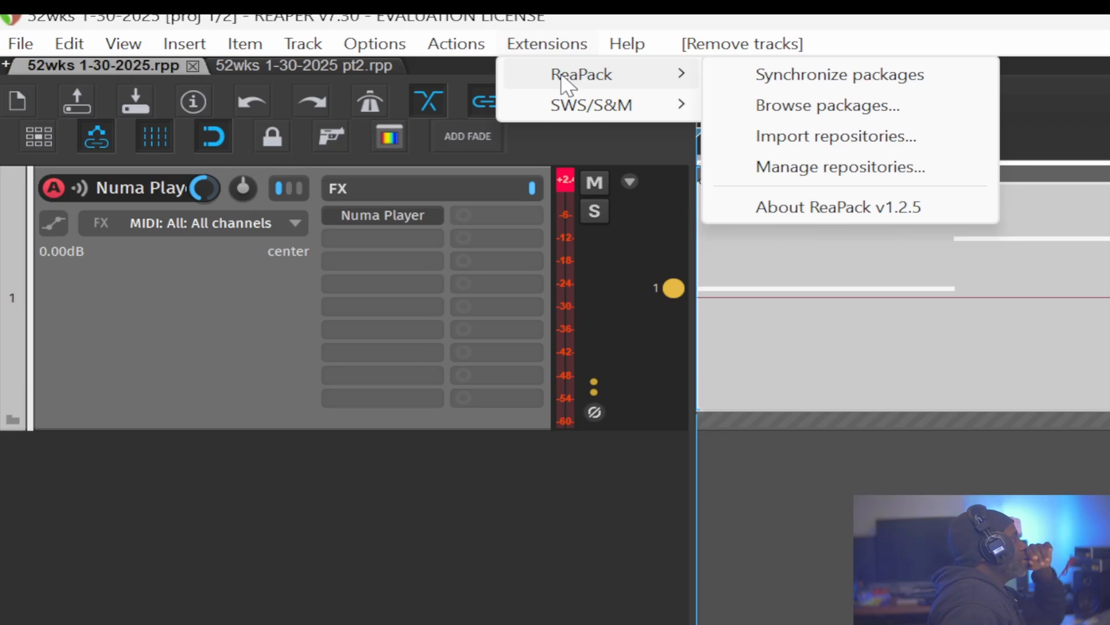
mouse_move(565, 109)
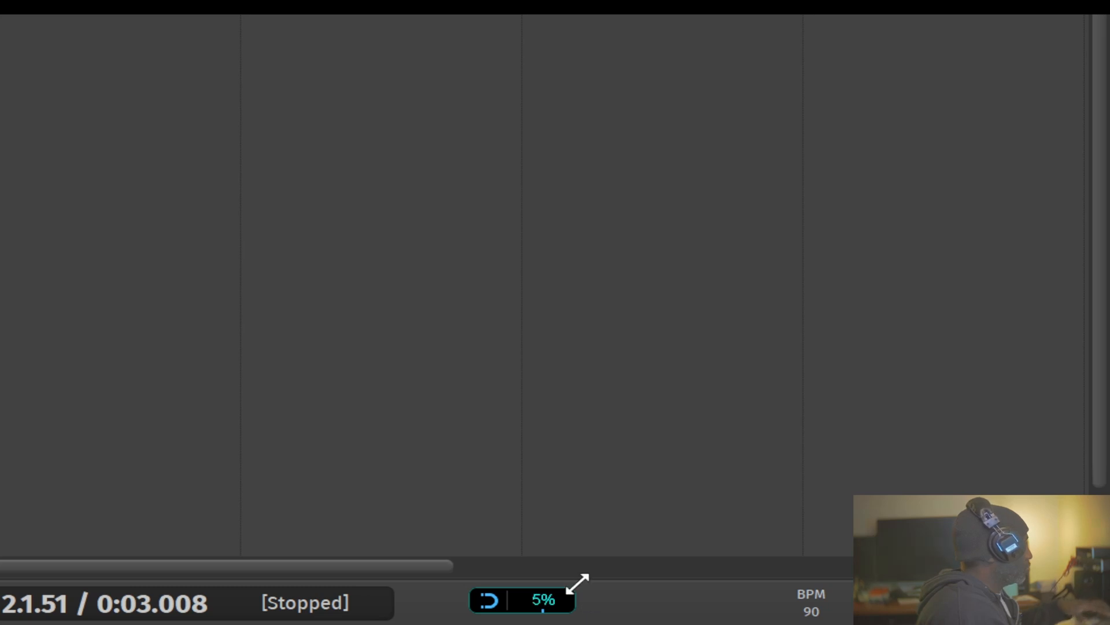
Step: Switch the project grid division through 1/4, 1/2, 1/8, 1 and back to 1/2
key("2")
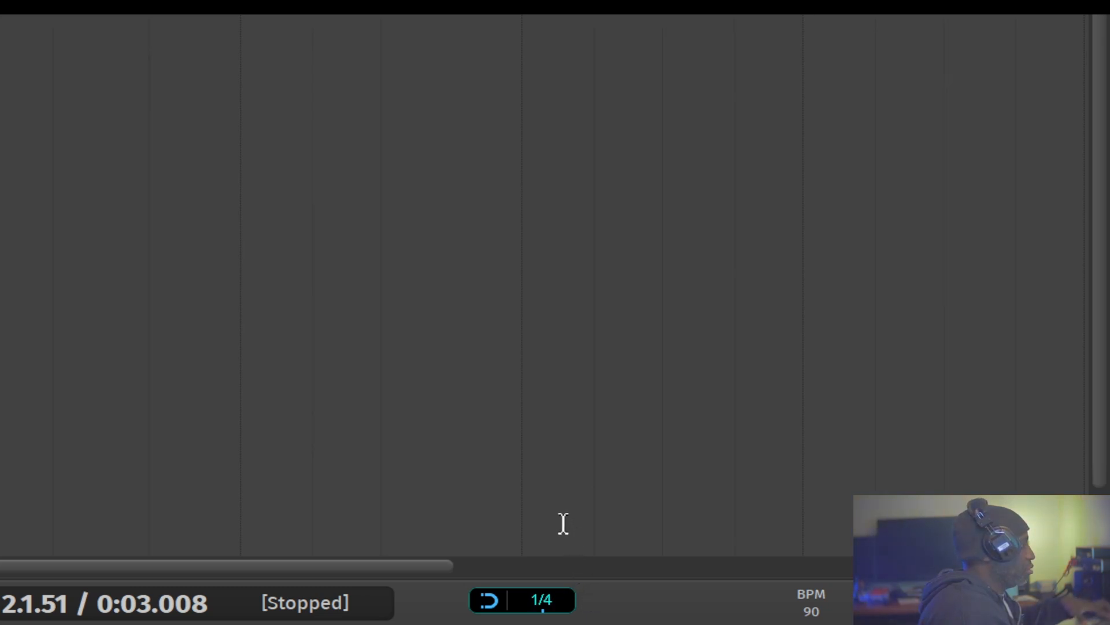
key("2")
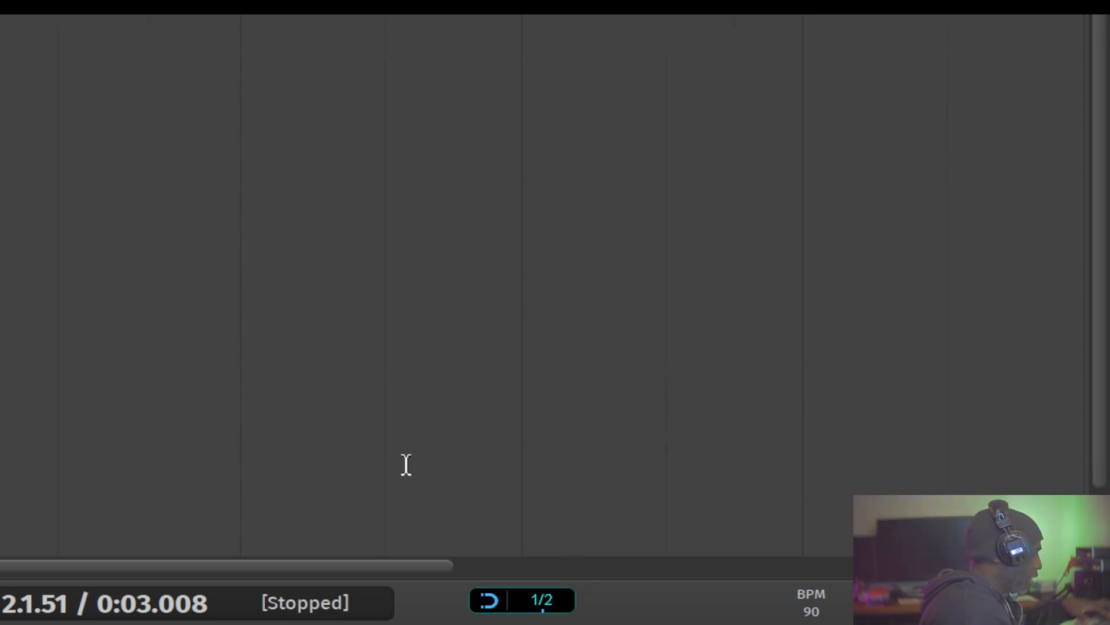
key("8")
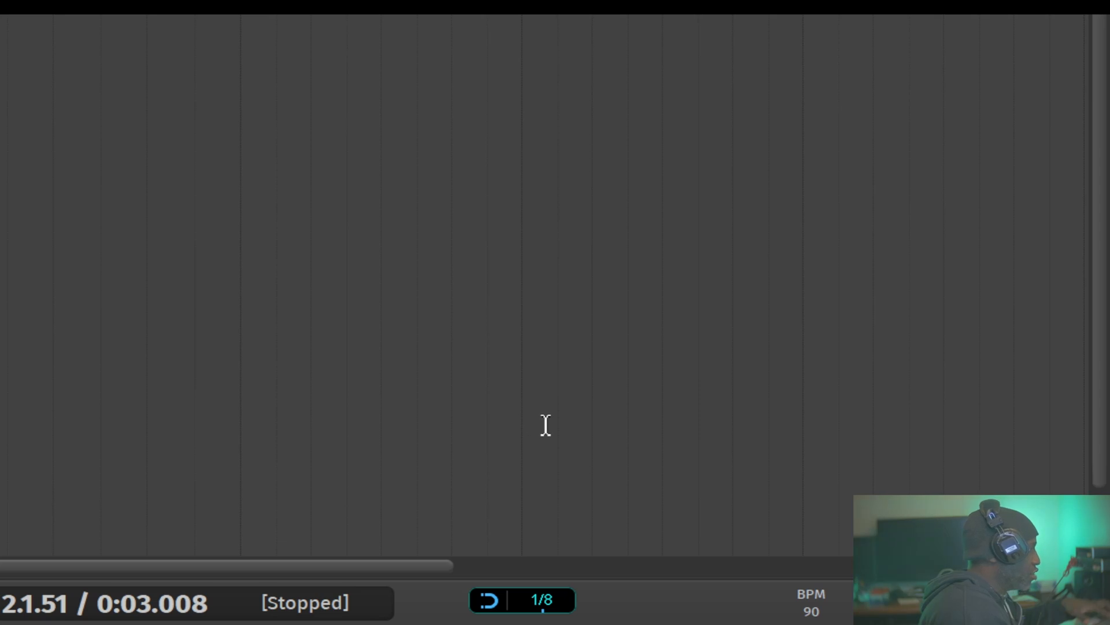
key("2")
key("1")
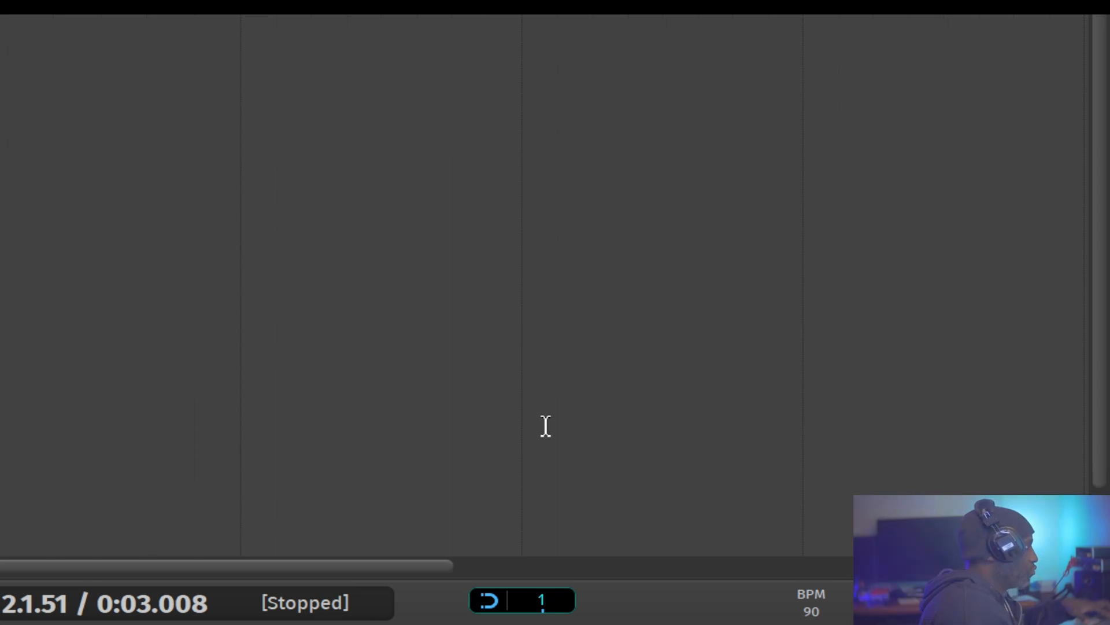
key("2")
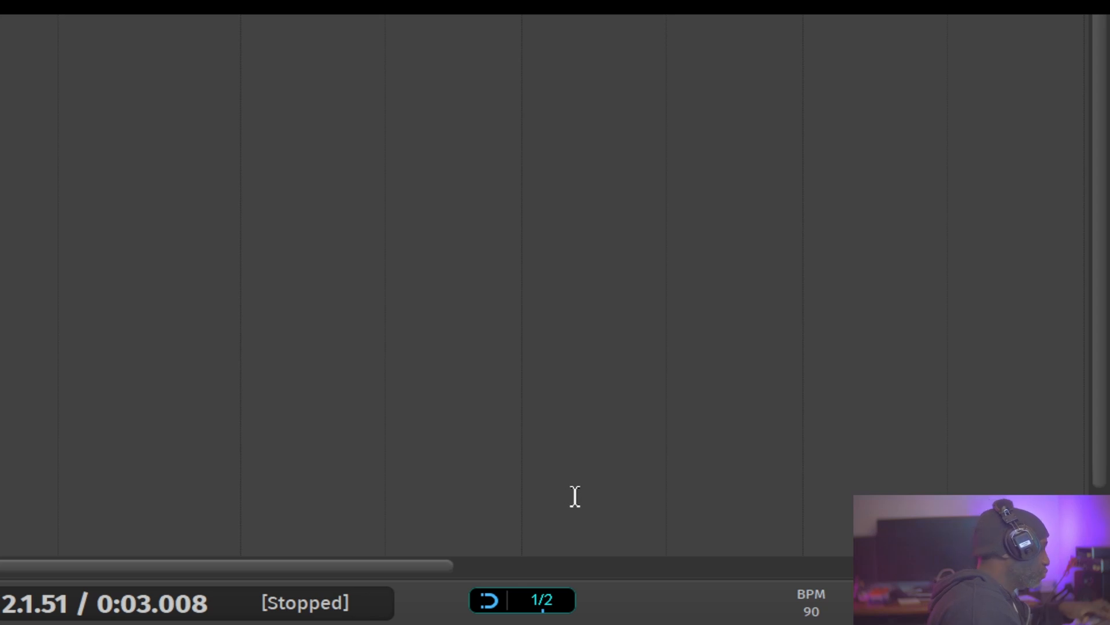
Step: Refine the grid division stepwise to 1/32, and coarsen it back to 1/4
key("4")
key("ctrl+1")
key("ctrl+1")
key("ctrl+1")
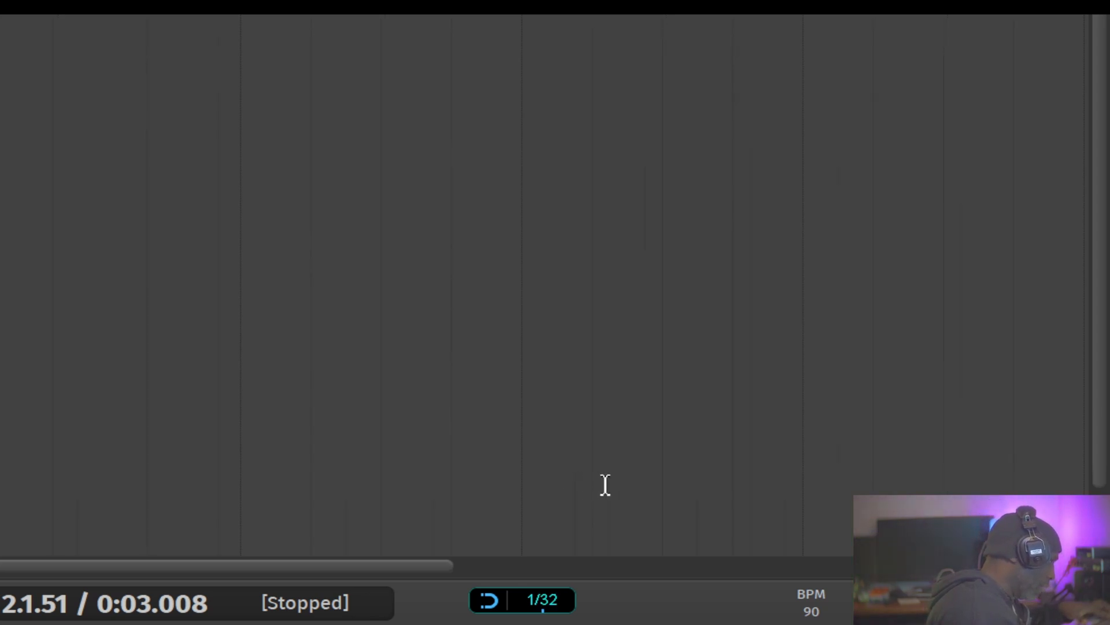
key("ctrl+2")
key("ctrl+2")
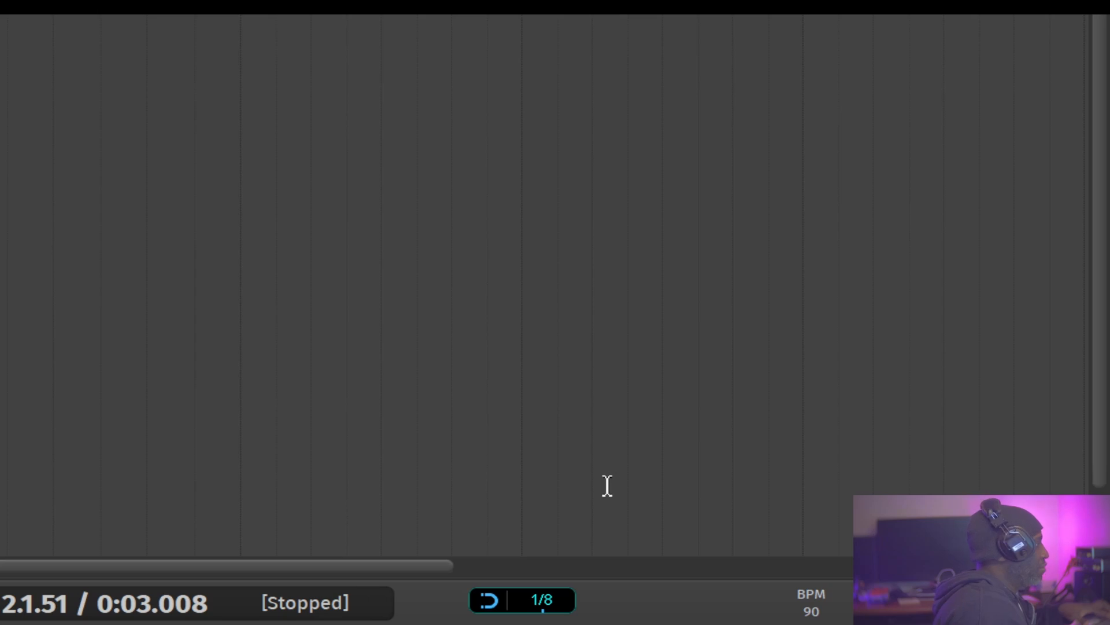
key("ctrl+2")
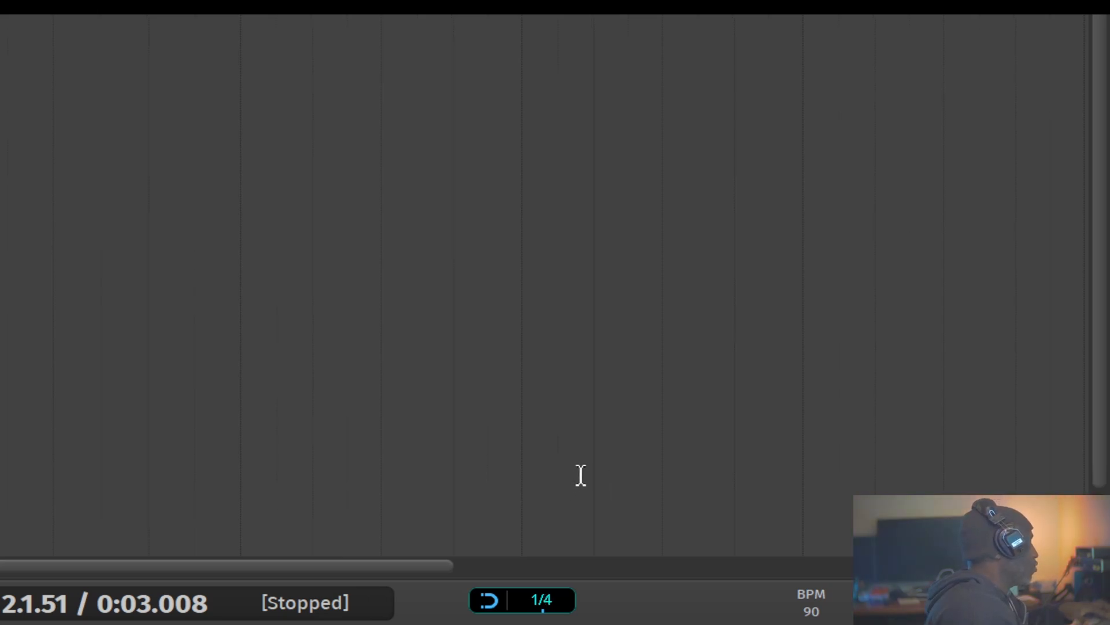
Step: Refine the grid division to 1/16, and coarsen it to 1/2
key("ctrl+1")
key("ctrl+1")
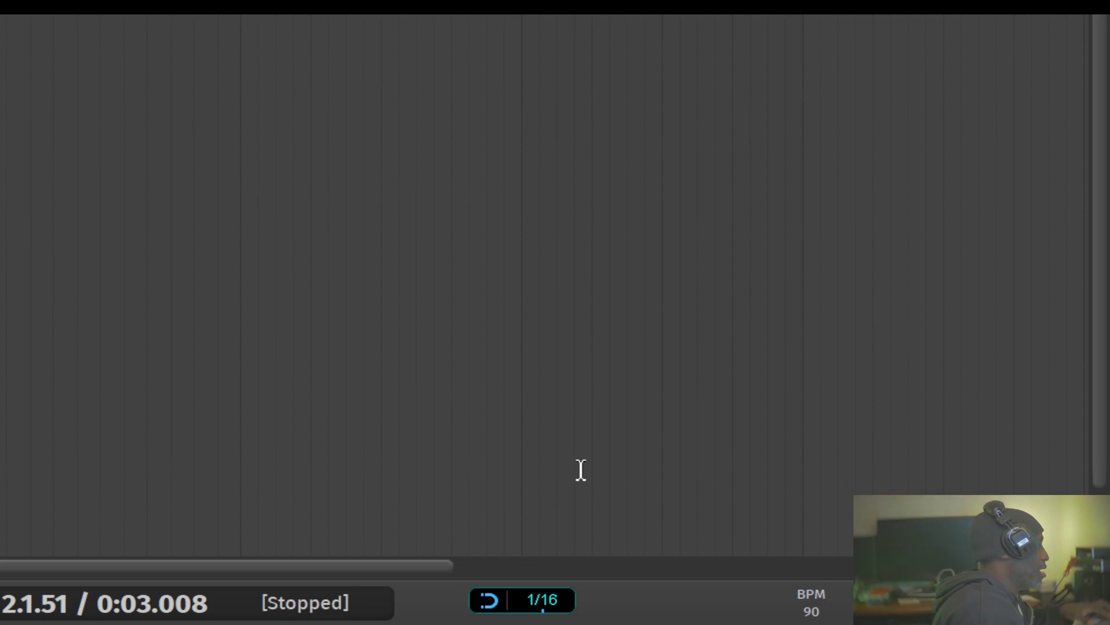
key("ctrl+2")
key("ctrl+2")
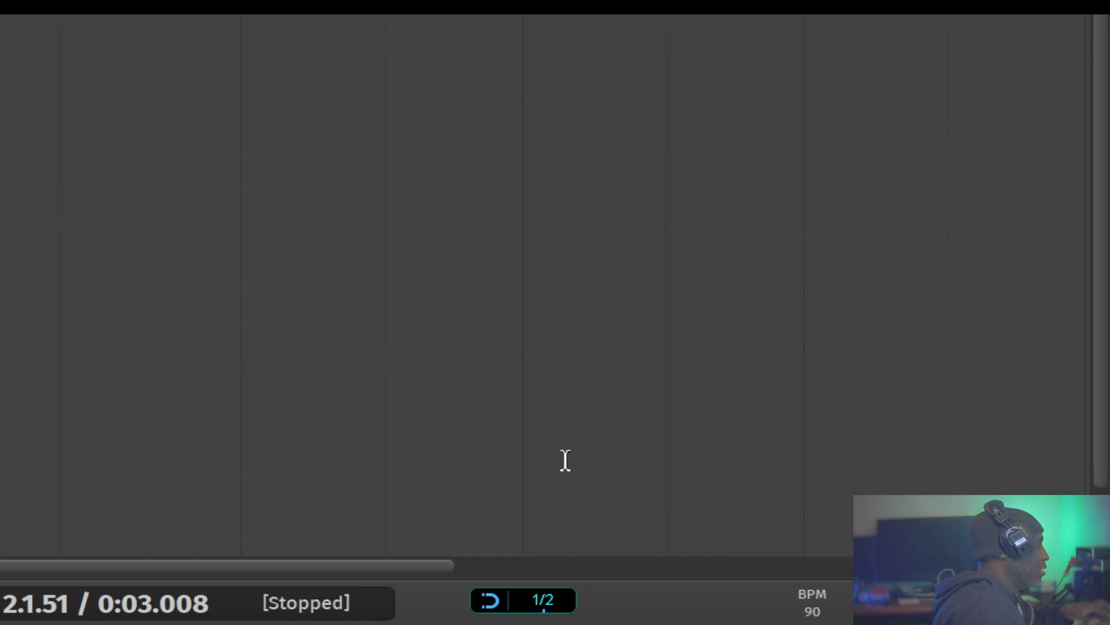
Step: Step the grid division back and forth between coarser and finer values, ending at 1/128
key("ctrl+1")
key("ctrl+1")
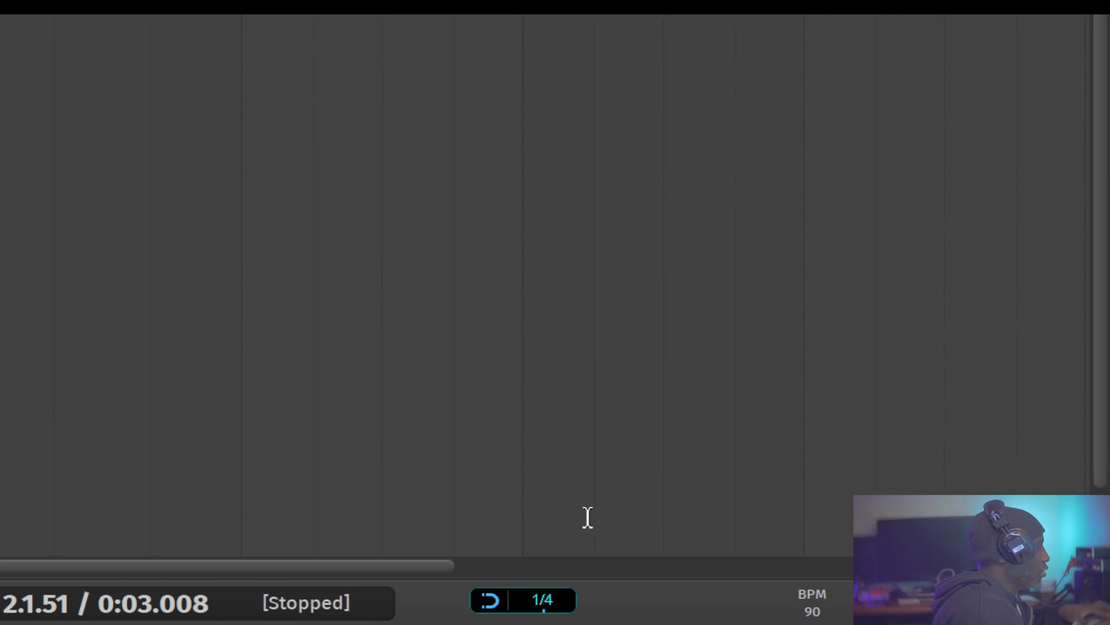
key("ctrl+1")
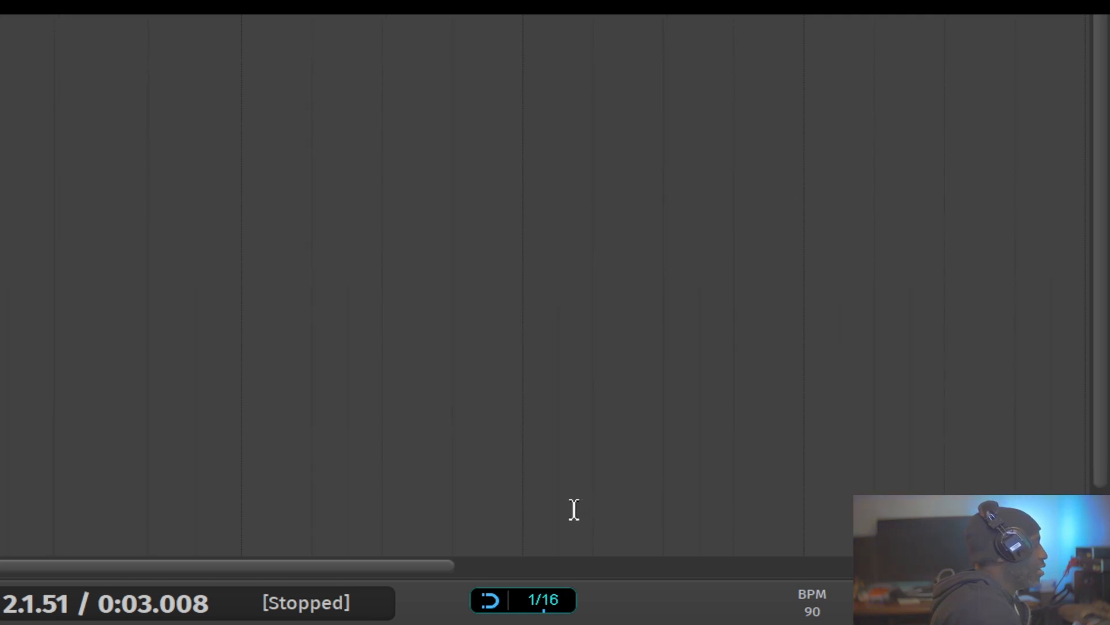
key("ctrl+1")
key("ctrl+2")
key("ctrl+2")
key("ctrl+1")
key("ctrl+1")
key("ctrl+1")
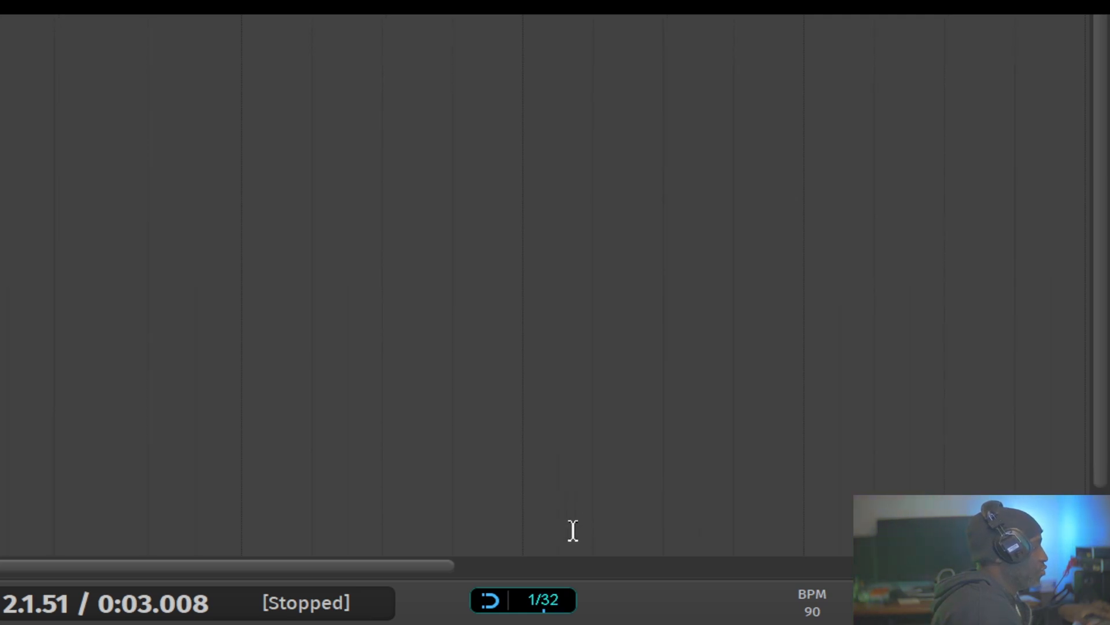
key("ctrl+1")
key("ctrl+1")
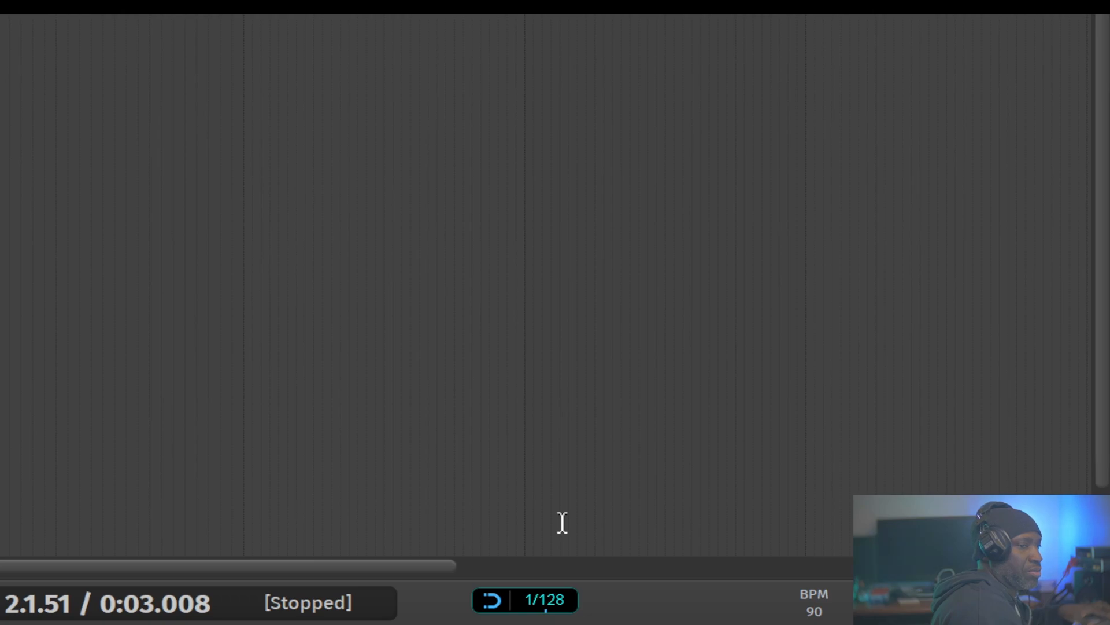
Step: Refine the project grid division to 1/256, and coarsen it back to 1/64
key("ctrl+2")
key("ctrl+1")
key("ctrl+1")
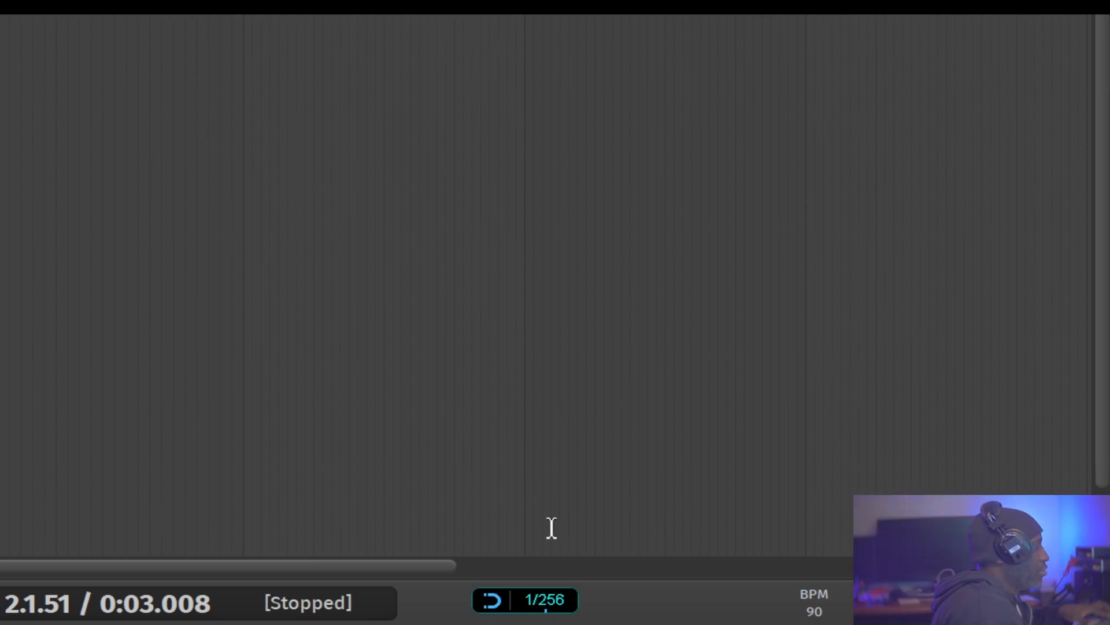
key("ctrl+1")
key("ctrl+1")
key("ctrl+2")
key("ctrl+2")
key("ctrl+2")
key("ctrl+2")
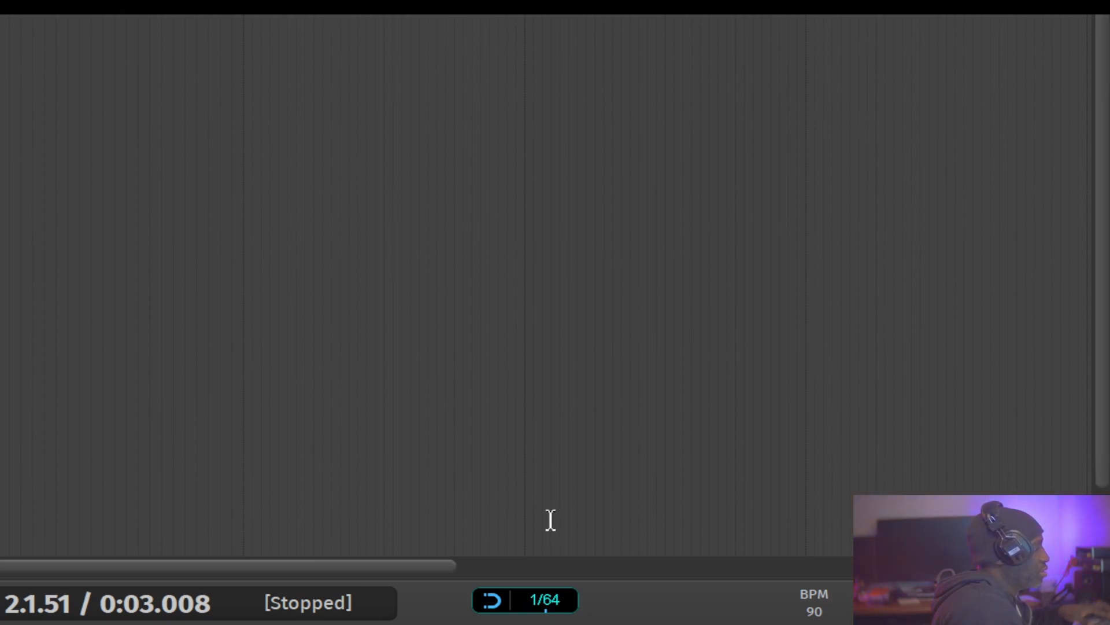
Step: Coarsen the project grid division stepwise to 1
key("ctrl+2")
key("ctrl+2")
key("ctrl+2")
key("ctrl+2")
key("ctrl+2")
key("ctrl+2")
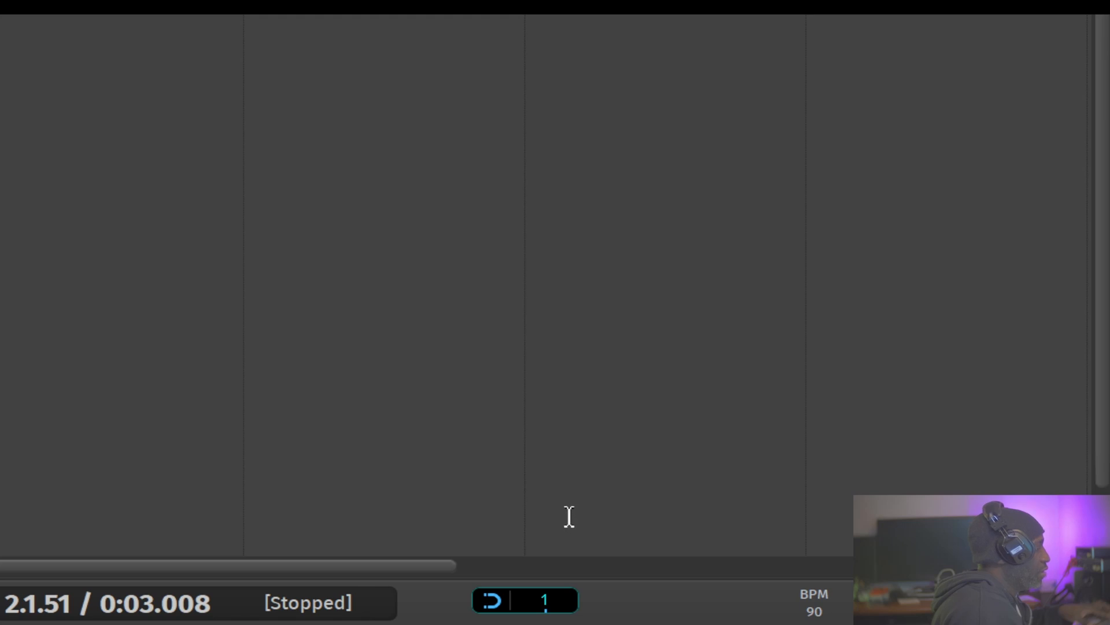
Step: Look through the grid box's customization and preference options, and close them without changing anything
right_click(551, 609)
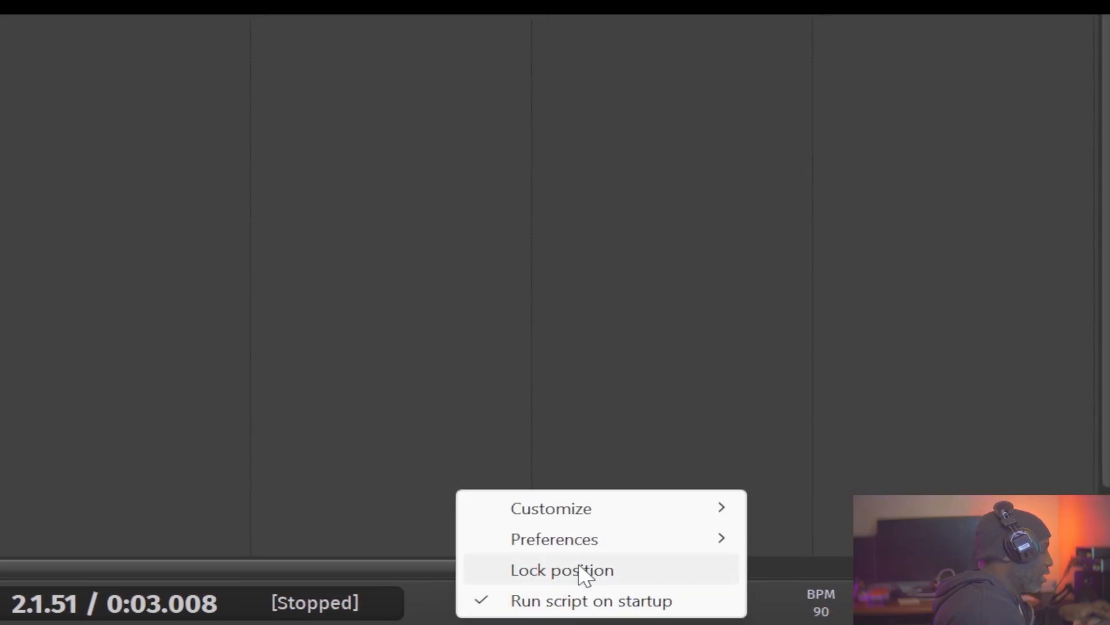
mouse_move(602, 511)
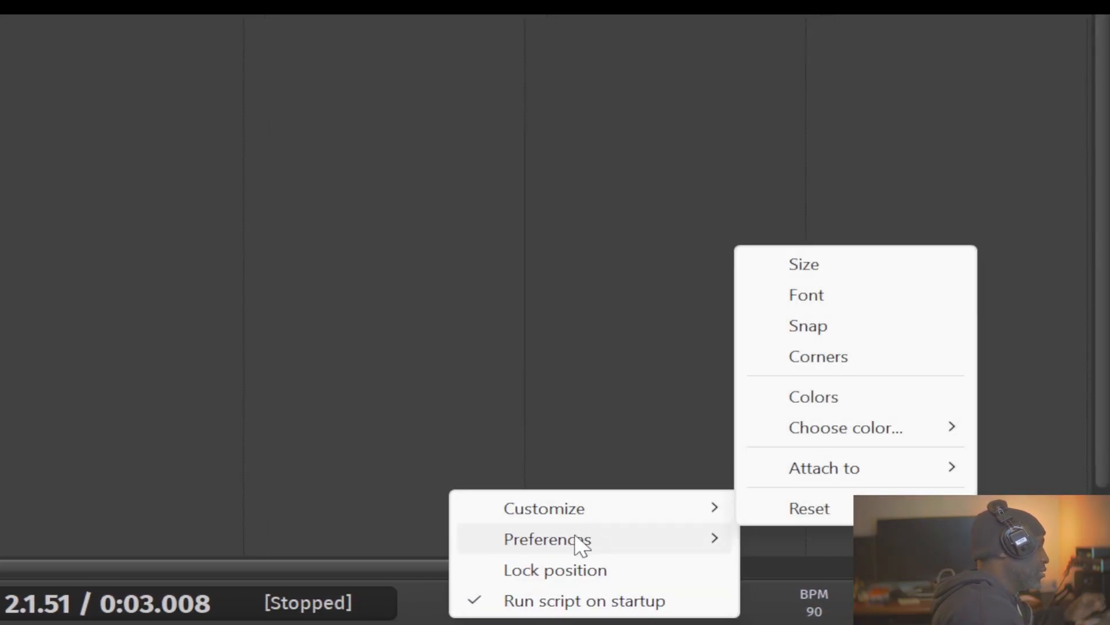
mouse_move(576, 548)
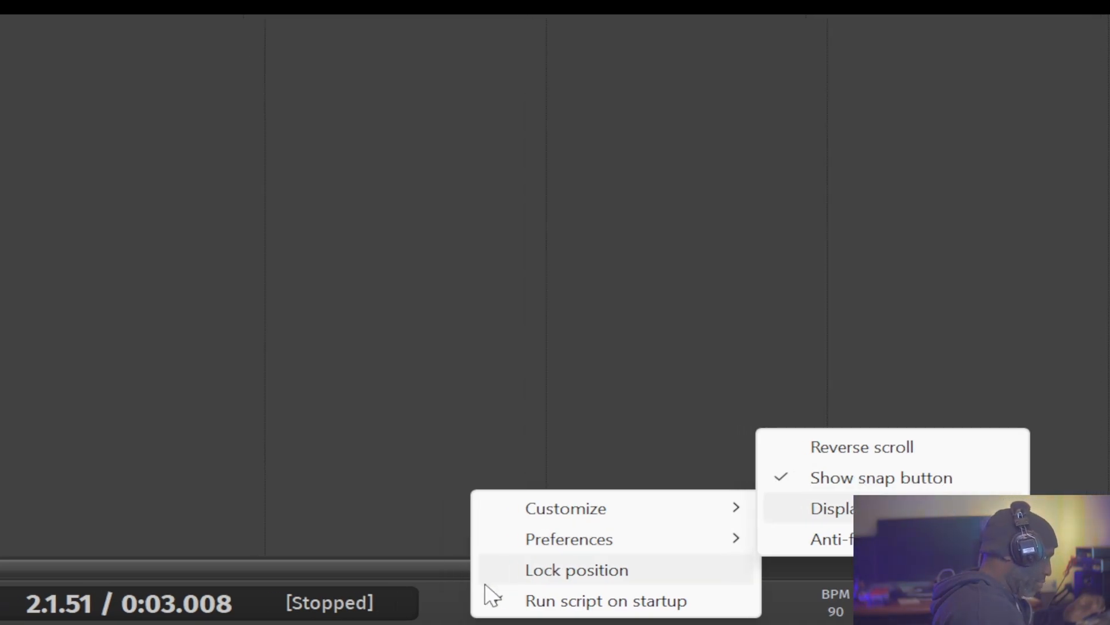
left_click(435, 611)
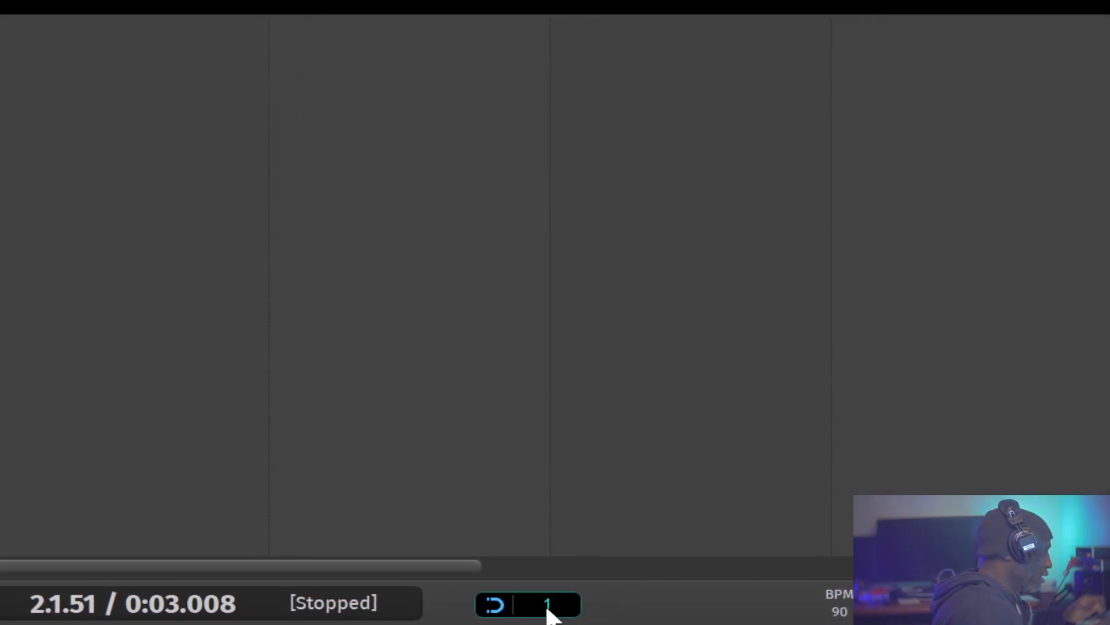
Step: Set the grid box's height to 22
right_click(566, 609)
mouse_move(579, 509)
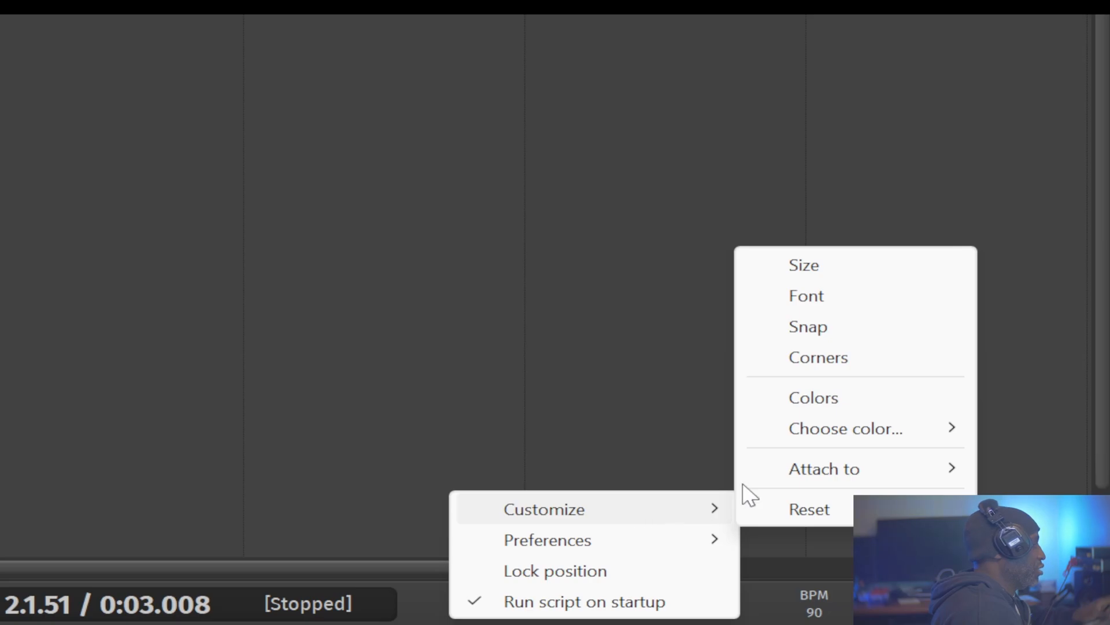
left_click(802, 267)
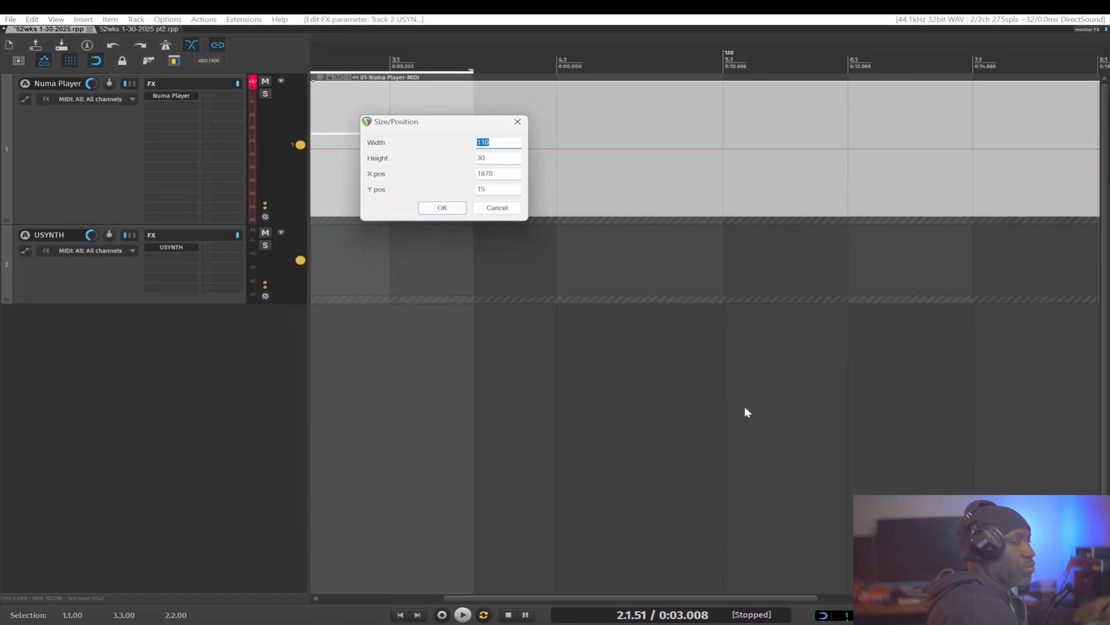
left_click_drag(444, 133, 853, 491)
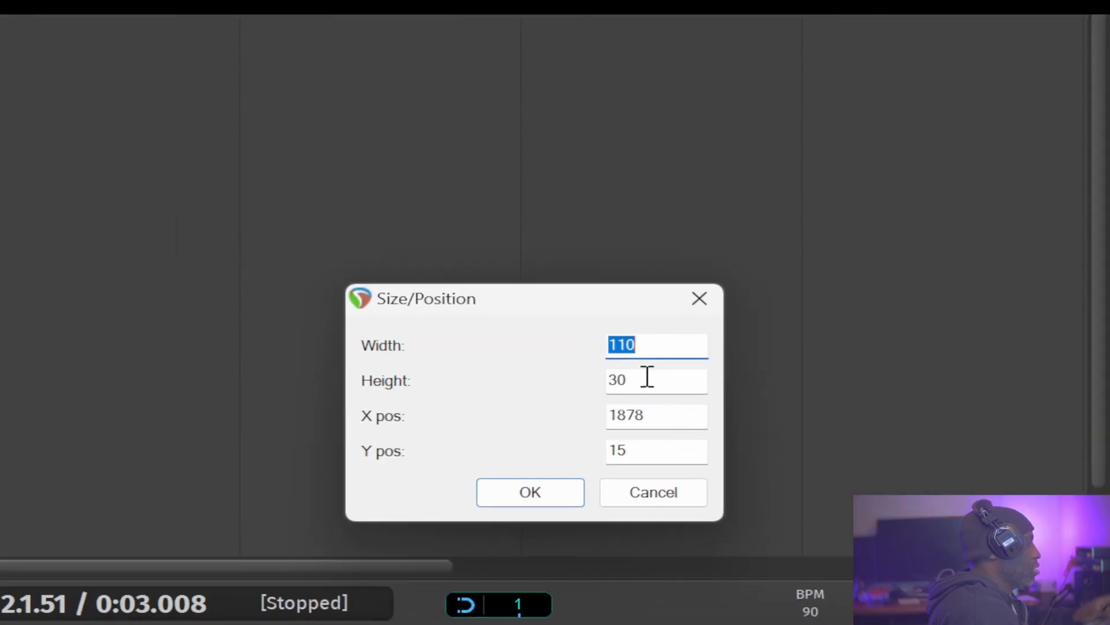
key("Tab")
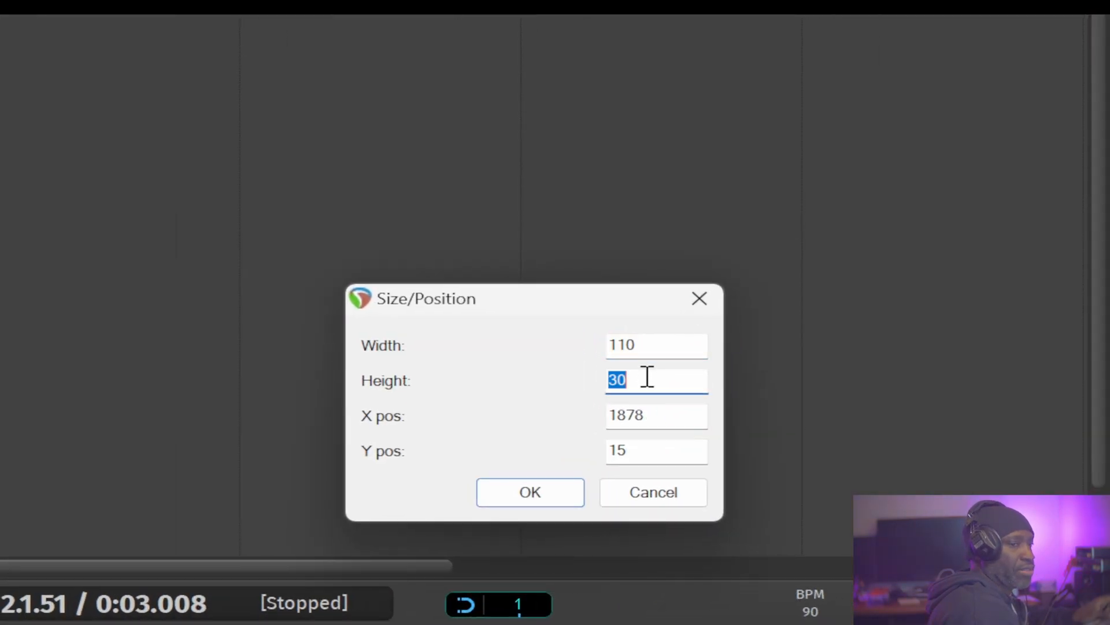
type("22")
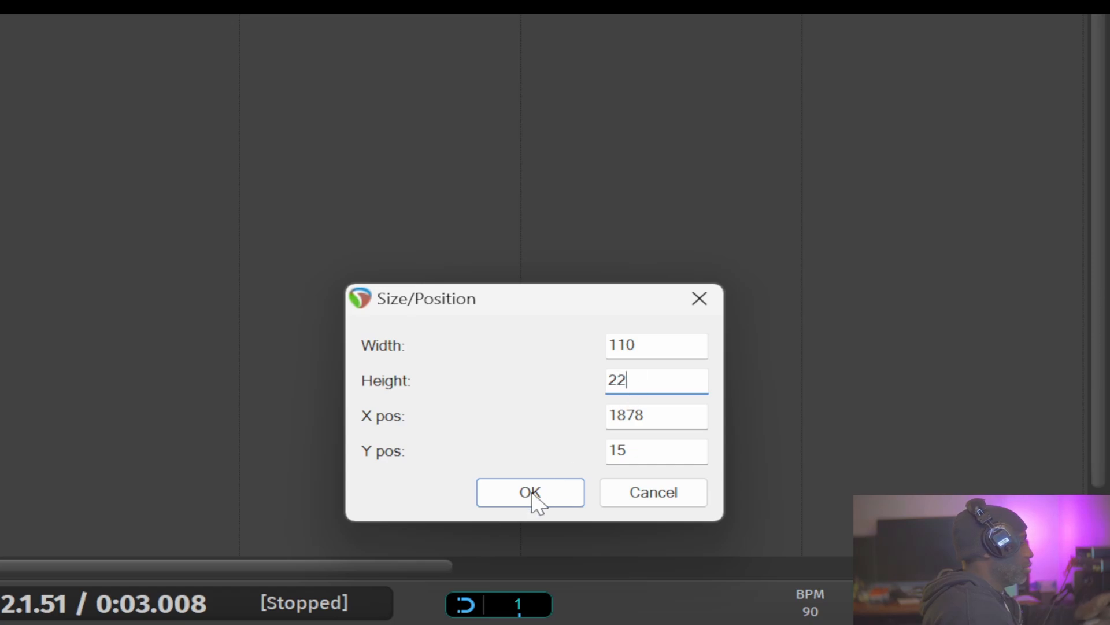
left_click(529, 495)
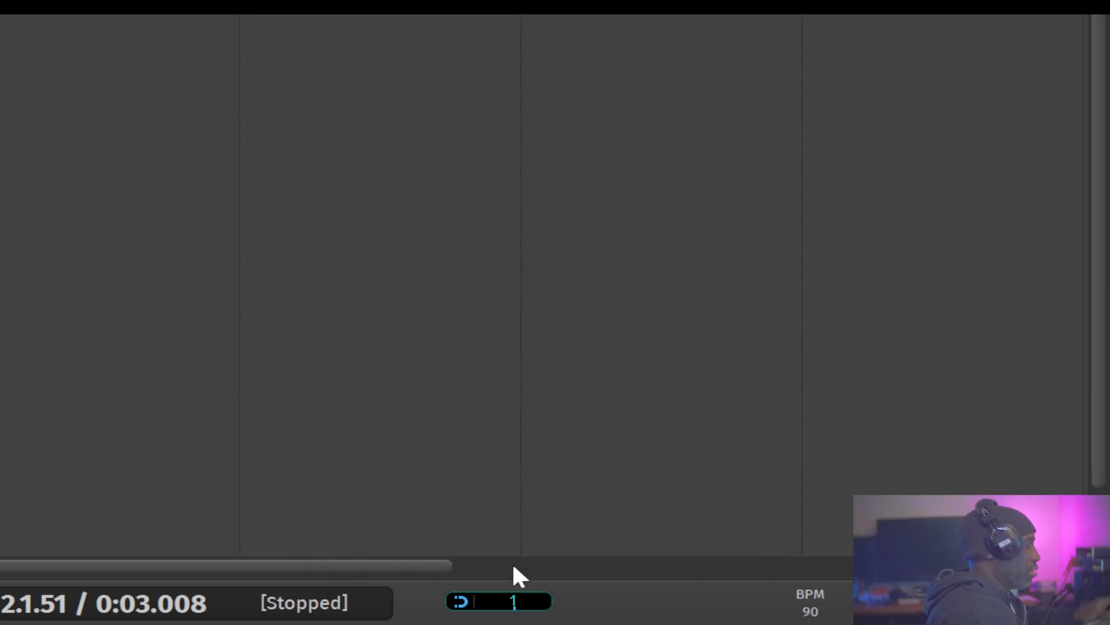
Step: Reopen the grid box's size settings and set its height to 32
right_click(518, 602)
mouse_move(640, 500)
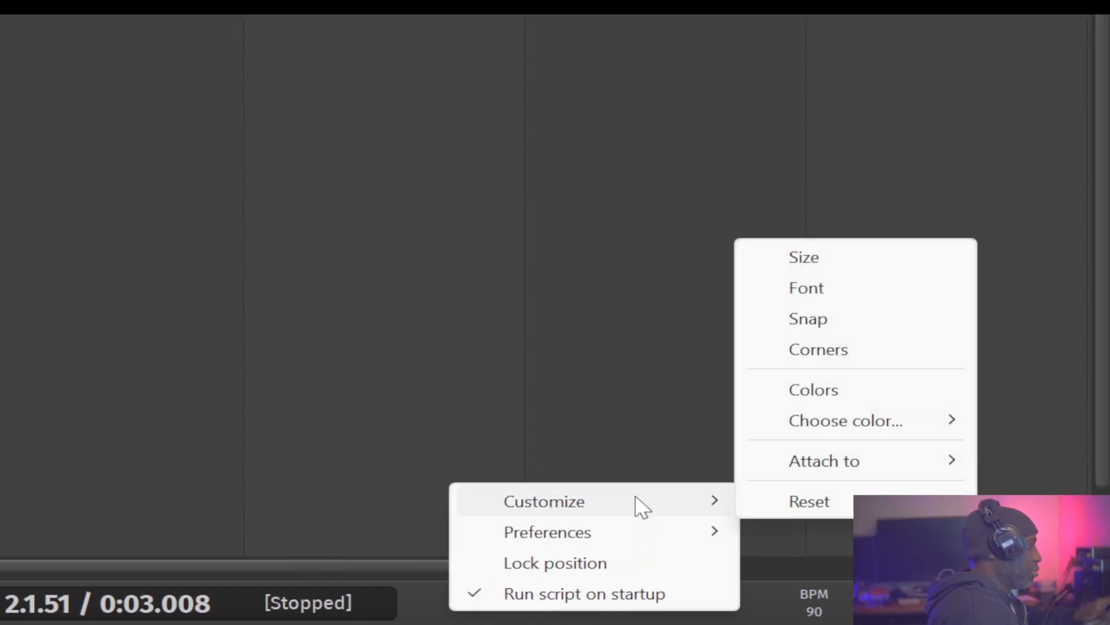
left_click(803, 255)
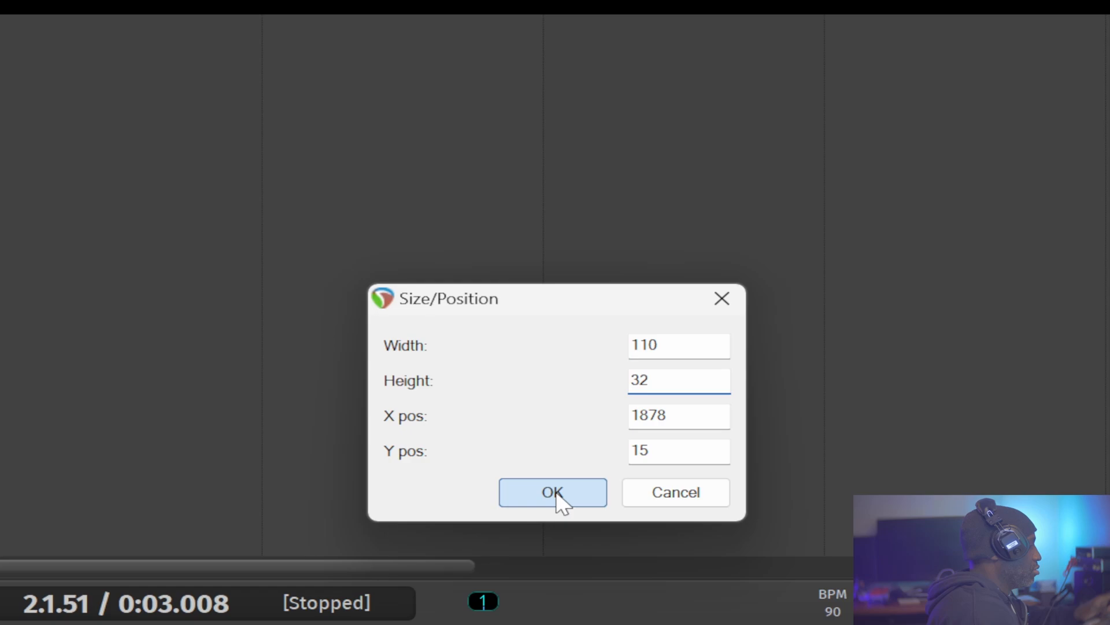
left_click(553, 492)
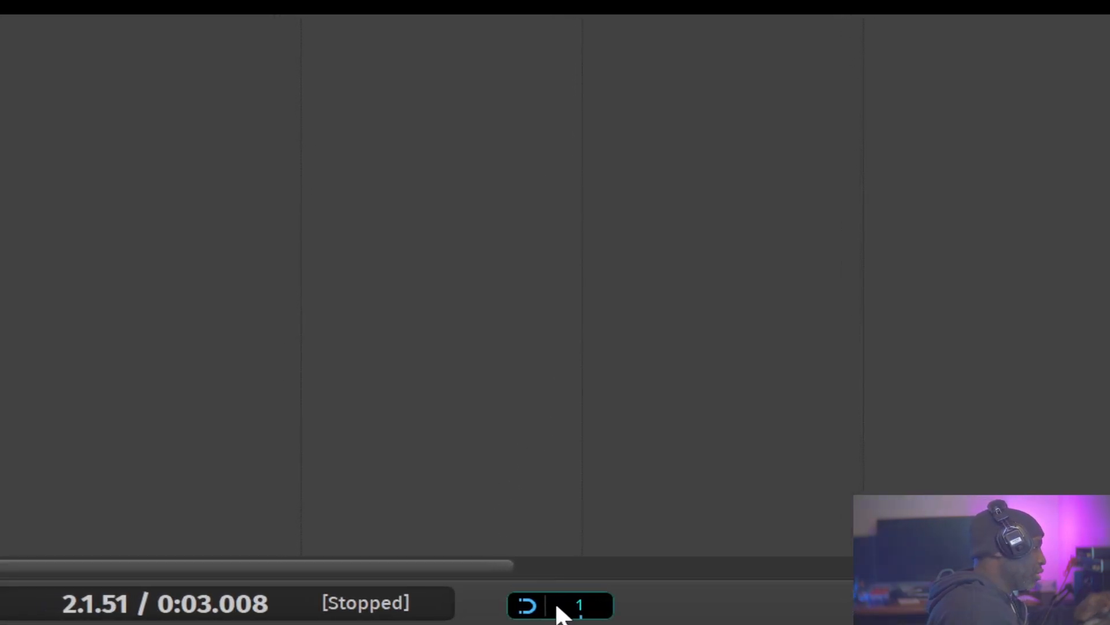
Step: Lock the position of the grid box
right_click(561, 610)
mouse_move(614, 551)
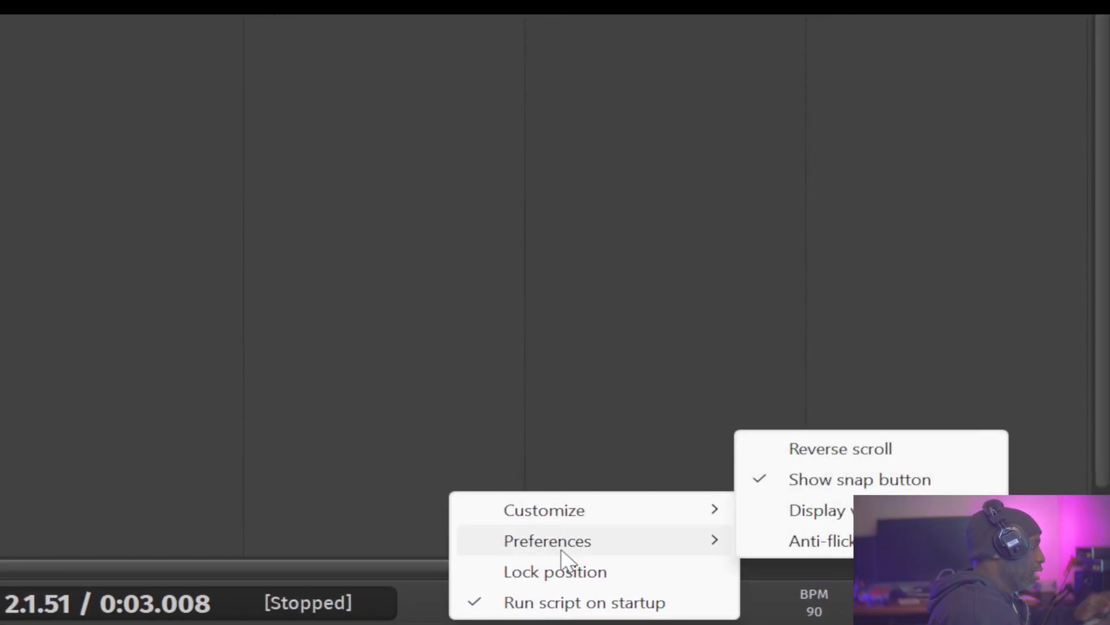
left_click(582, 570)
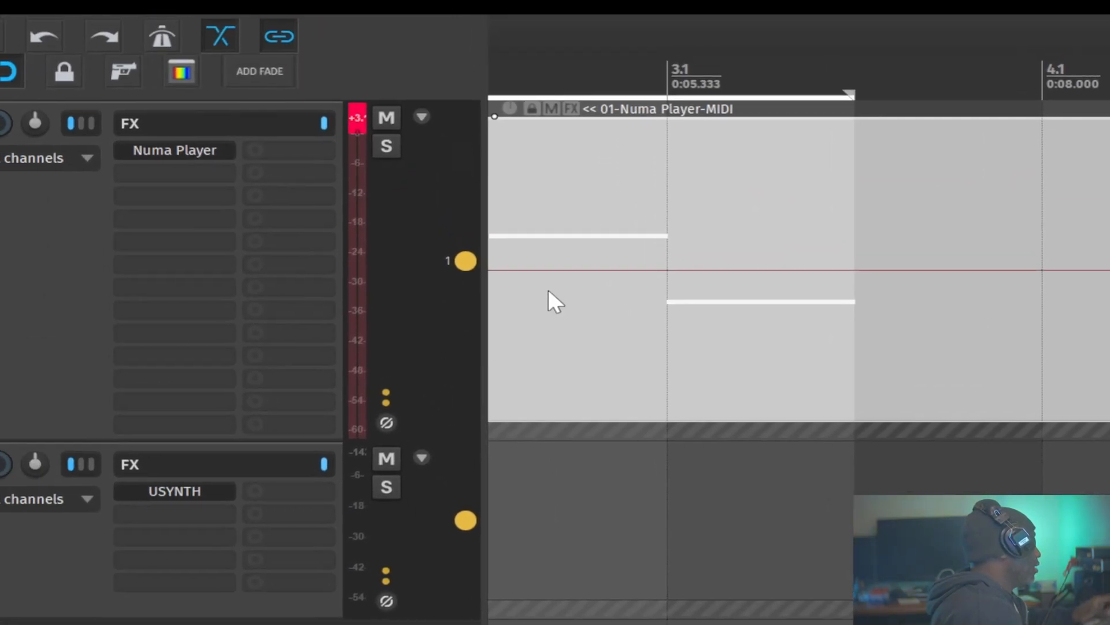
Step: Open the Numa Player item in the MIDI editor, switch its grid division to 1/4, and close the editor
double_click(556, 307)
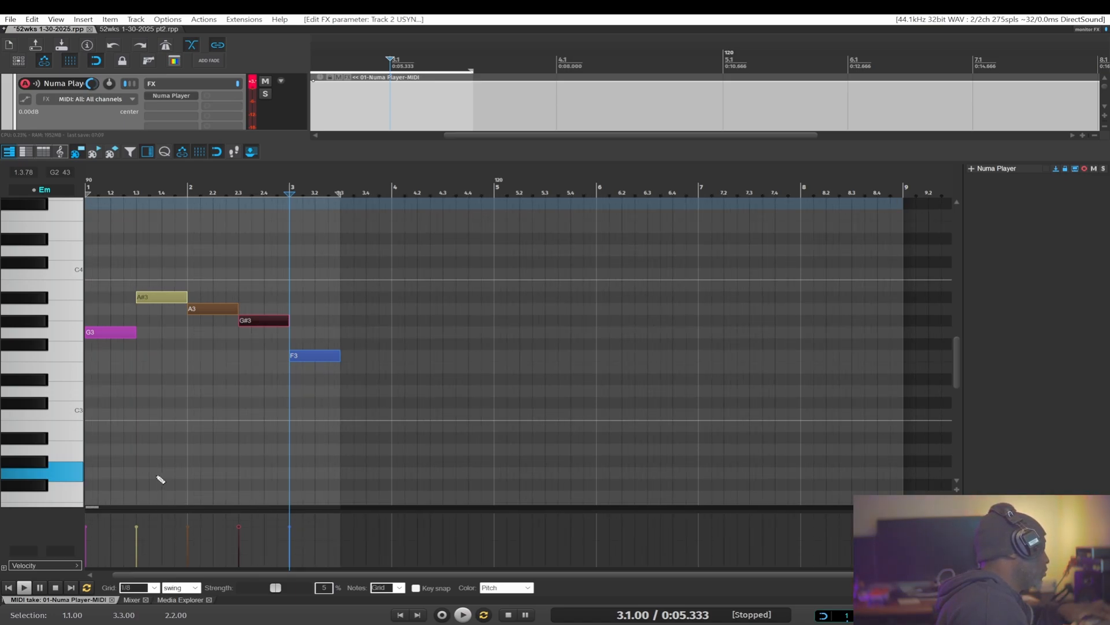
key("5")
key("4")
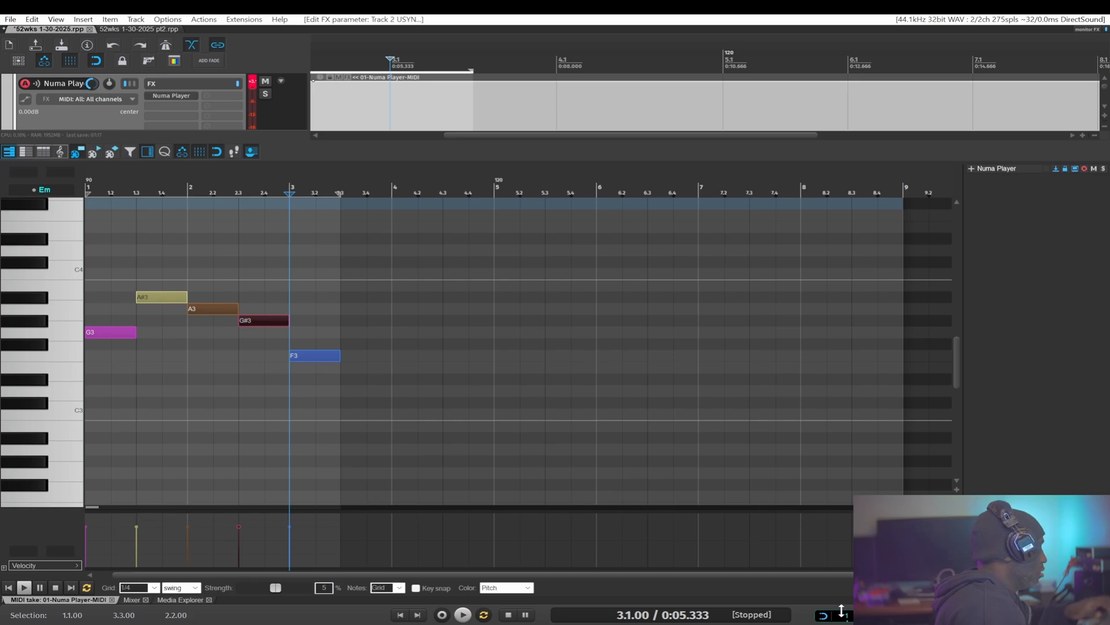
key("alt+d")
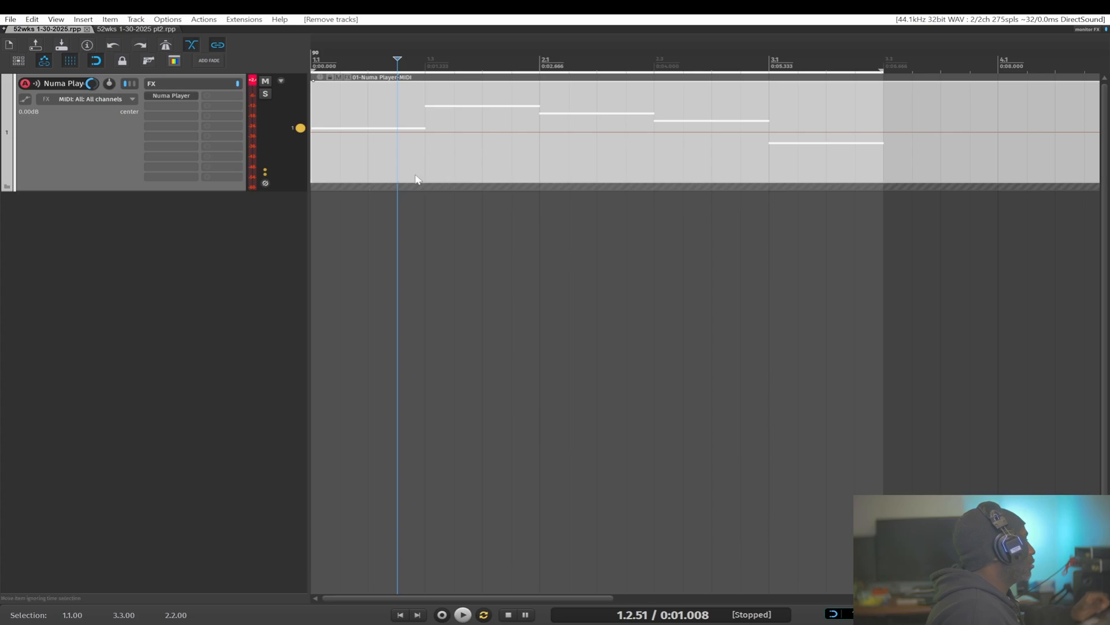
Step: Open the Numa Player item in the MIDI editor and play its notes from the start of the project
double_click(398, 170)
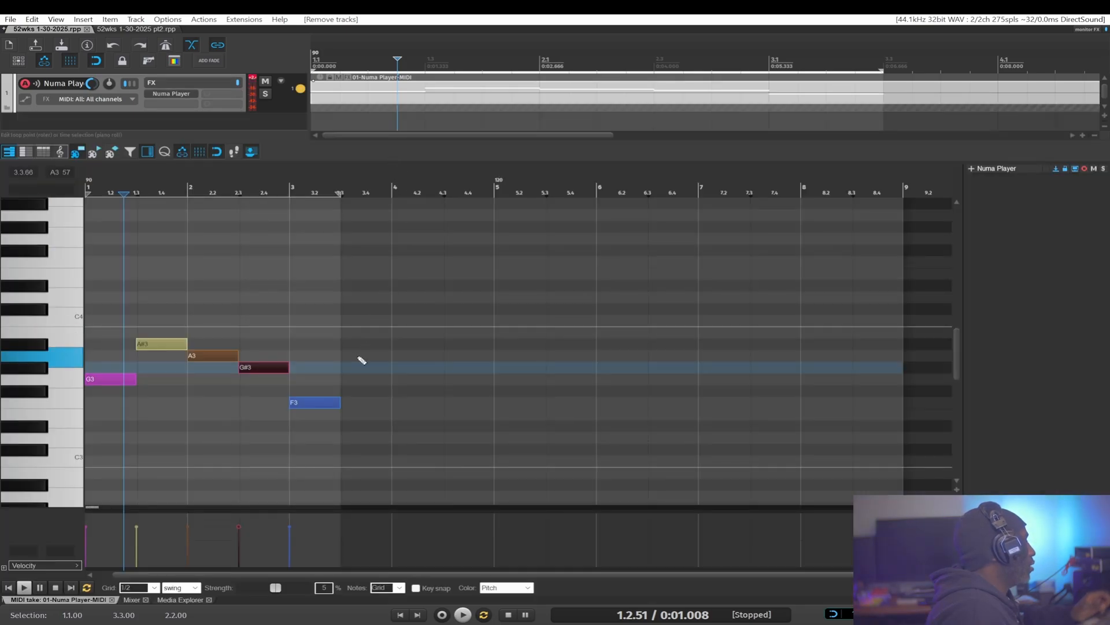
scroll(354, 375, "right", 6)
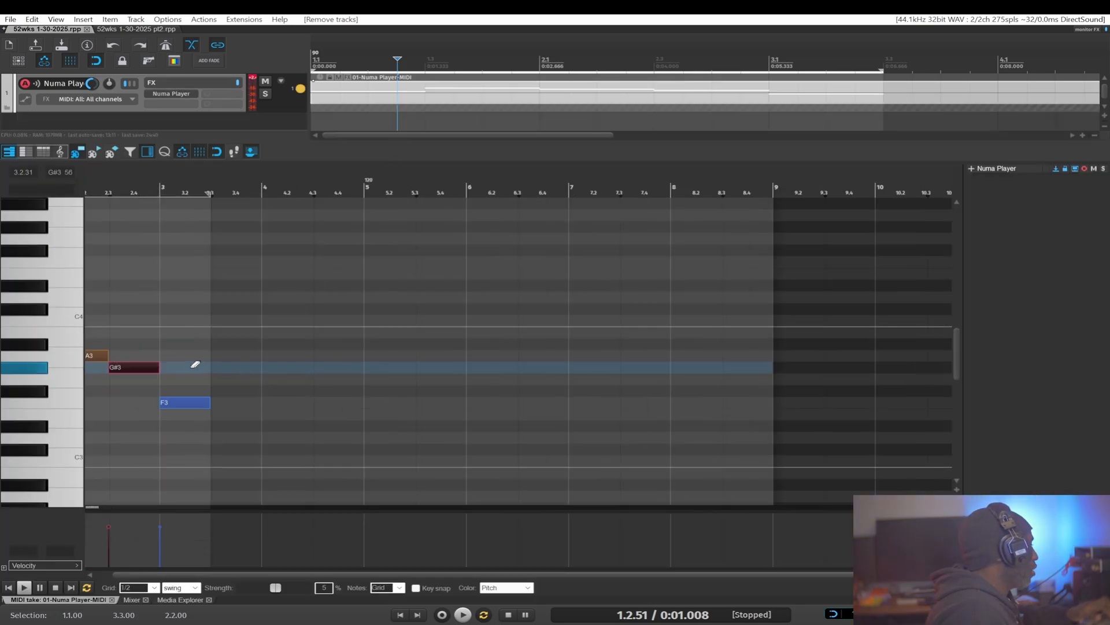
scroll(202, 367, "left", 4)
scroll(202, 373, "up", 4)
left_click_drag(229, 374, 698, 387)
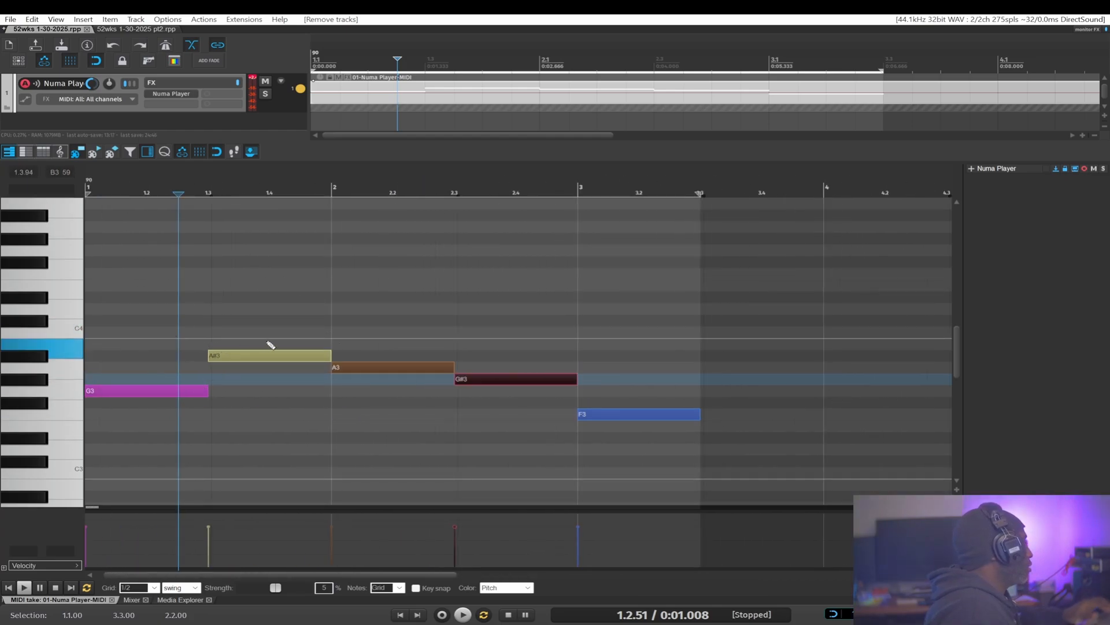
key("Home")
key("space")
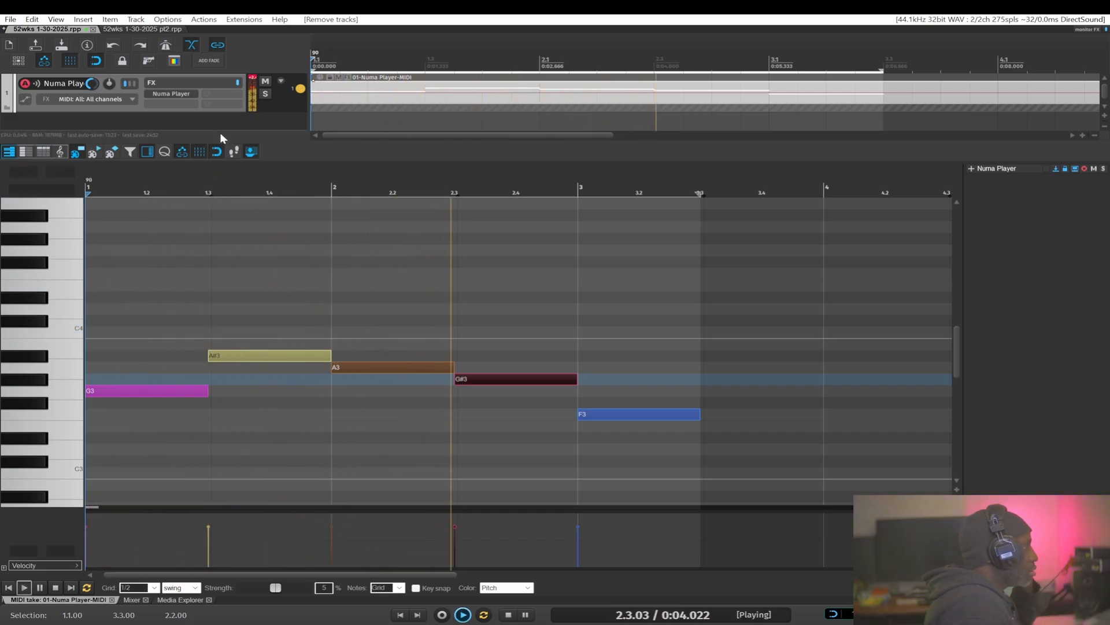
key("space")
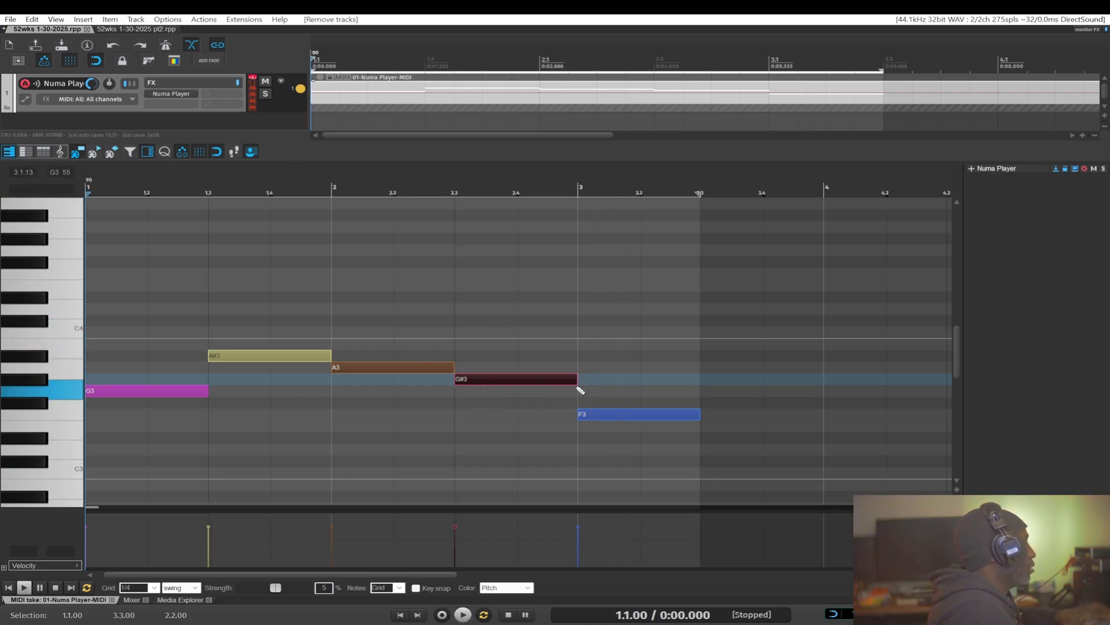
Step: On a 1/4 grid, shorten the G#3 note to end at 2.4 and fit the F3 note between 2.4 and bar 3
key("4")
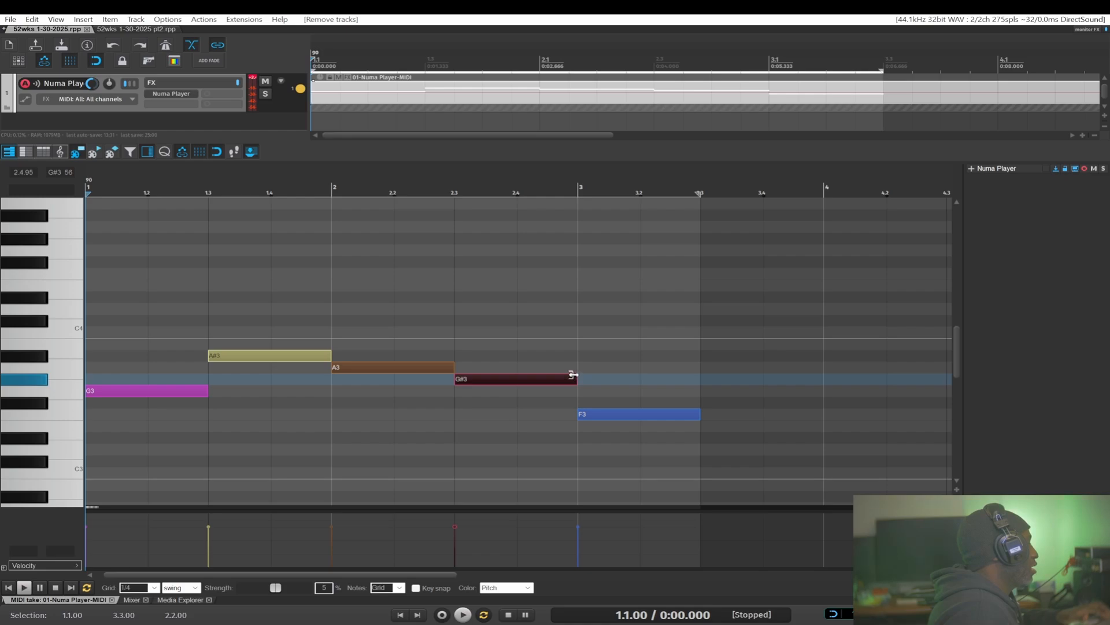
left_click_drag(573, 375, 518, 376)
left_click_drag(649, 414, 595, 398)
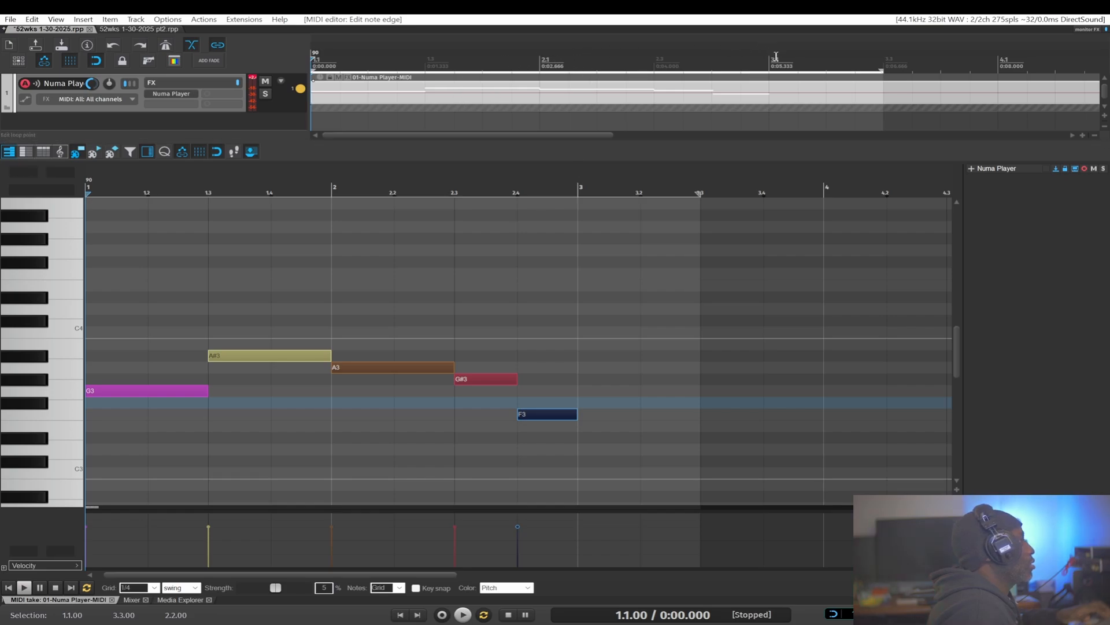
Step: Set the time selection to span from bar 1 to bar 3, and play the edited melody
left_click_drag(770, 61, 312, 61)
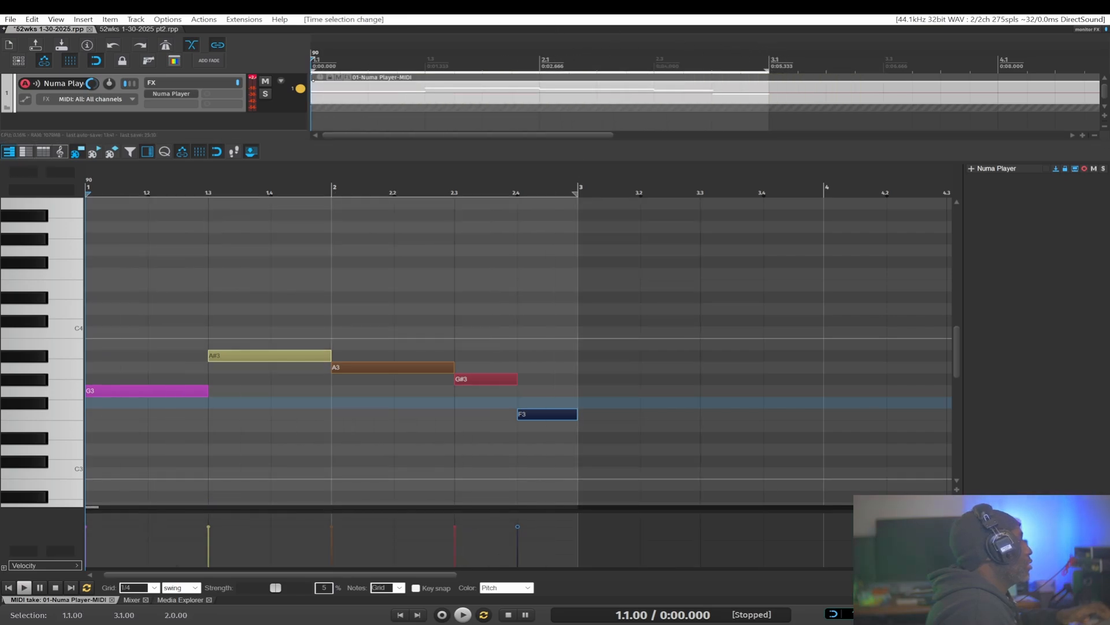
key("space")
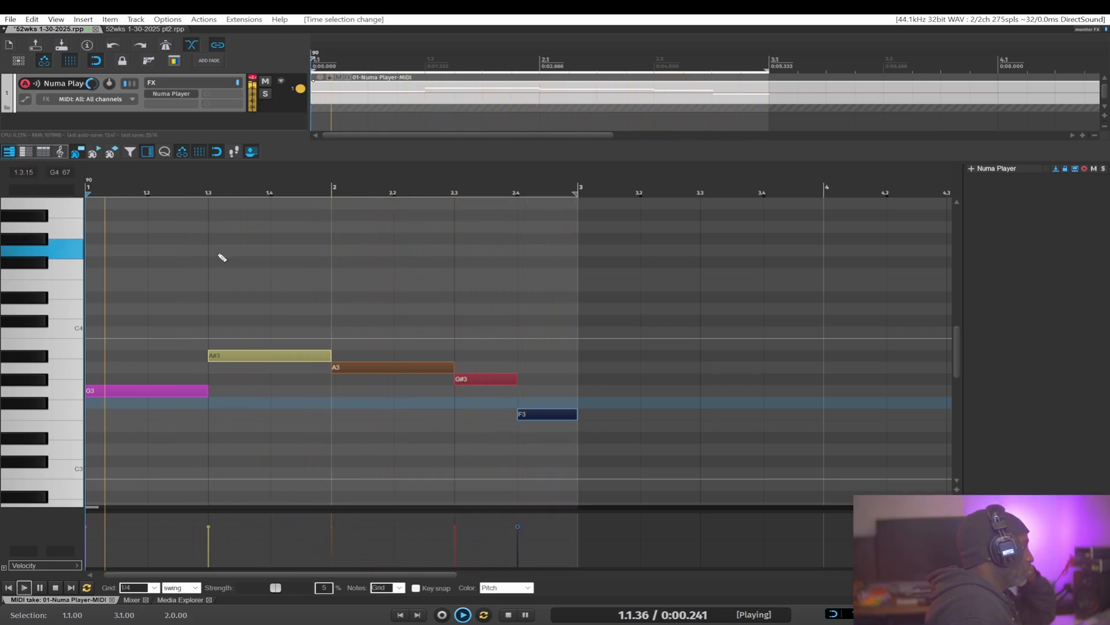
key("space")
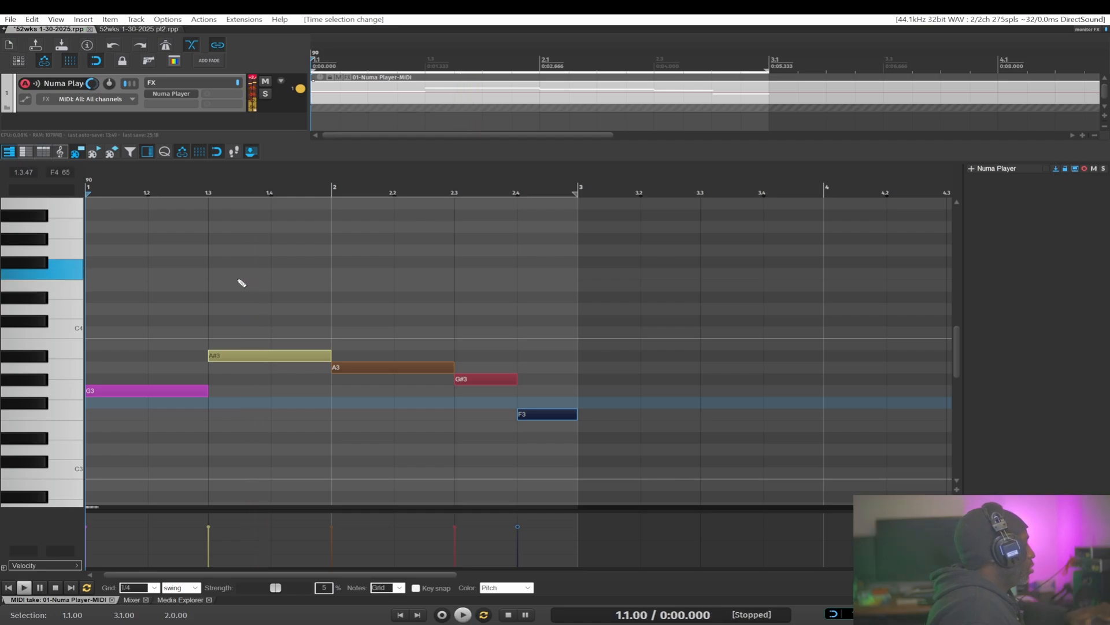
Step: Select all five melody notes and duplicate them one octave higher, starting at G4
scroll(402, 303, "up", 2)
left_click(154, 415)
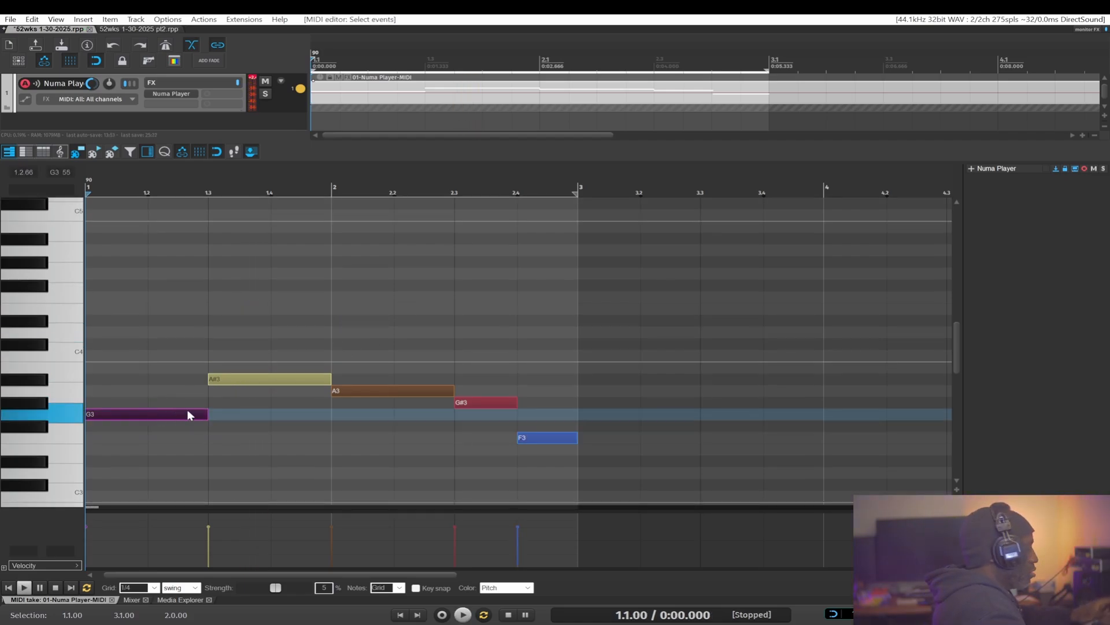
left_click_drag(135, 344, 552, 476)
key("ctrl+v")
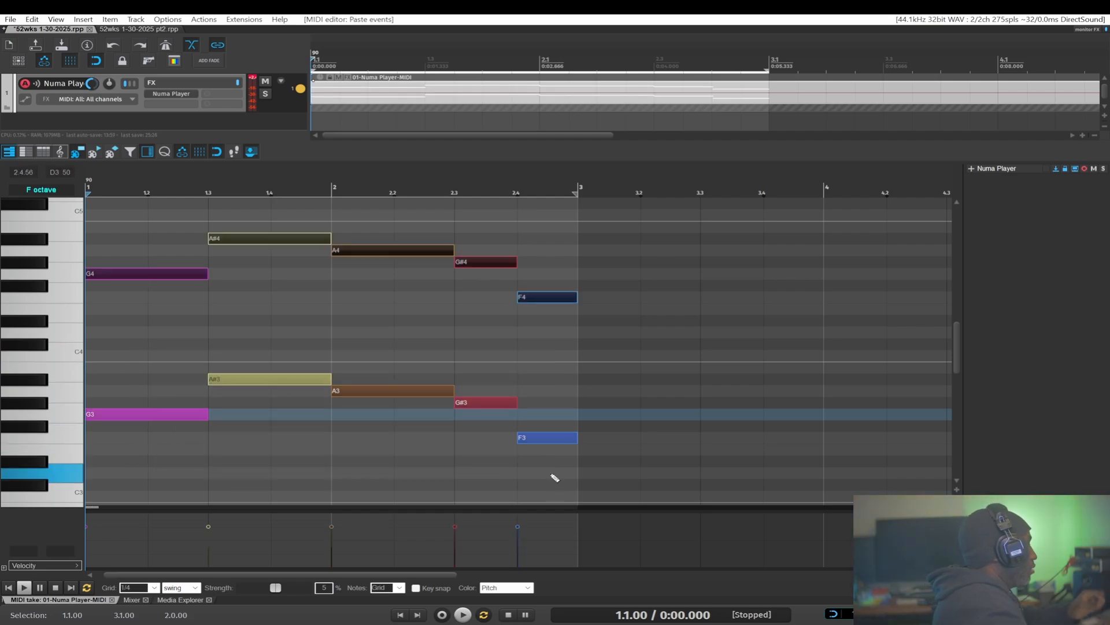
Step: Transpose the duplicated upper notes down five semitones to start at D4, and play the harmony
key("Down")
key("Down")
key("Down")
key("Down")
key("Down")
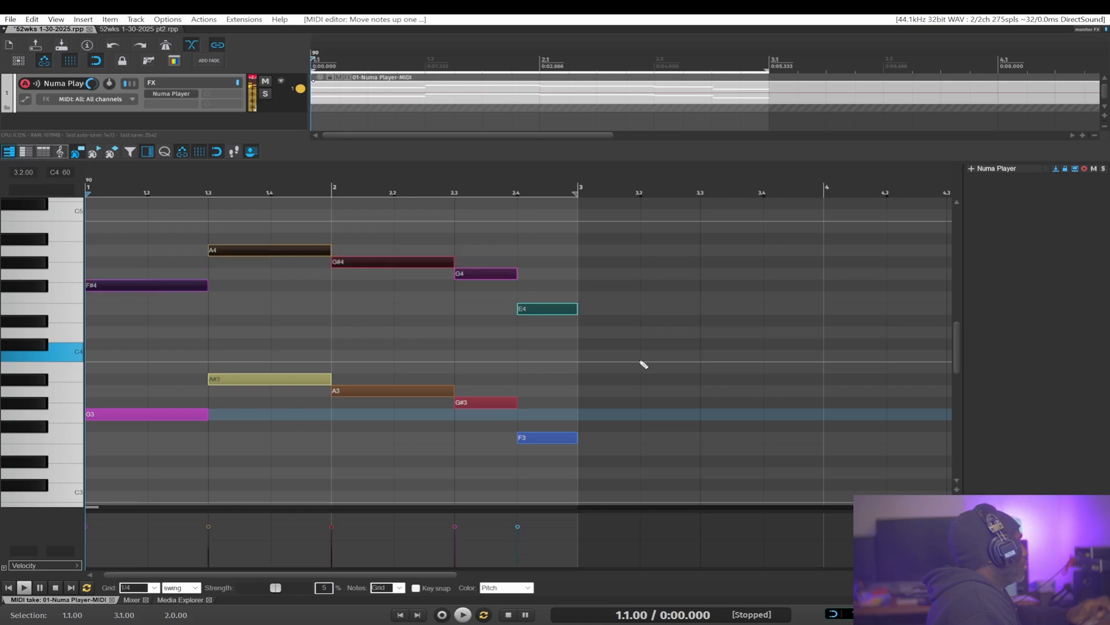
key("space")
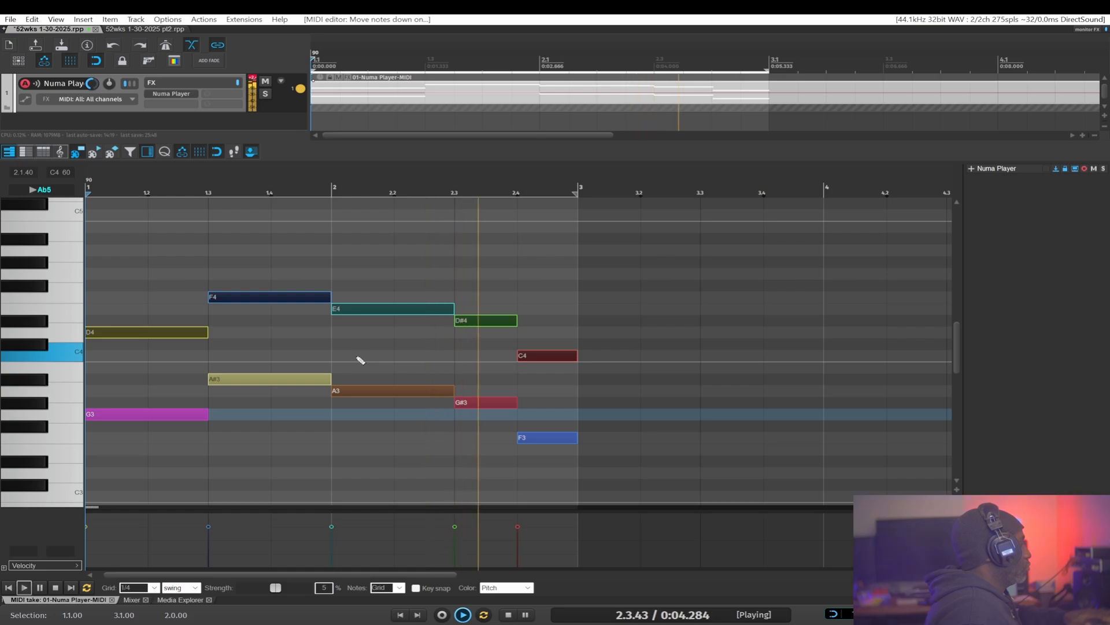
Step: Stop playback, duplicate the G3 note at bar 1 three semitones higher to A#3, and play the result
key("space")
left_click(163, 414)
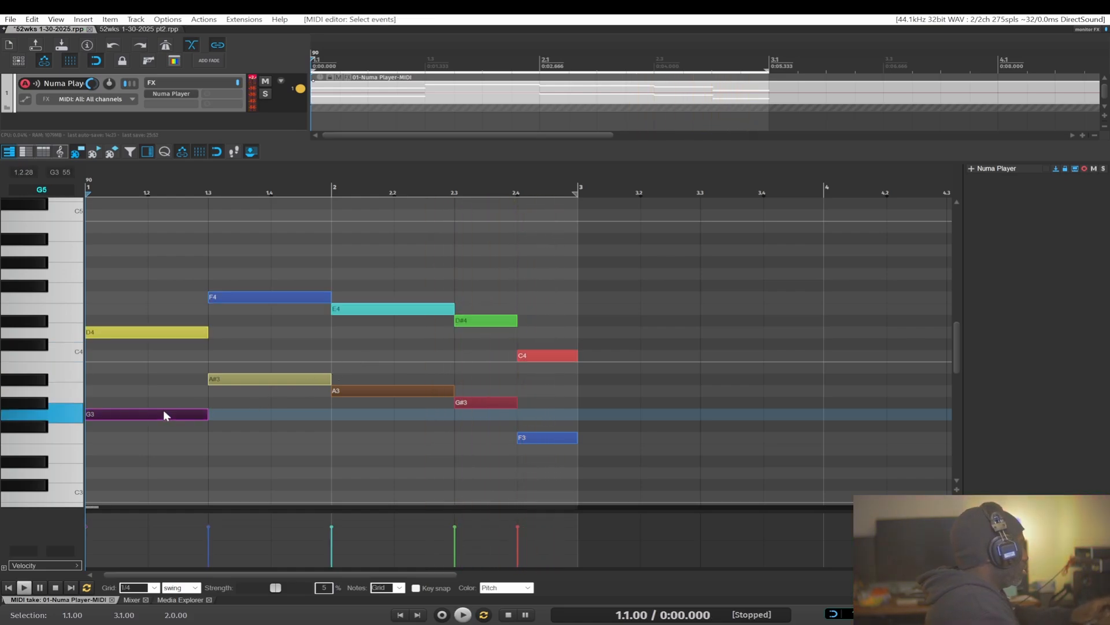
key("ctrl+c")
key("ctrl+v")
key("Up")
key("Up")
key("Up")
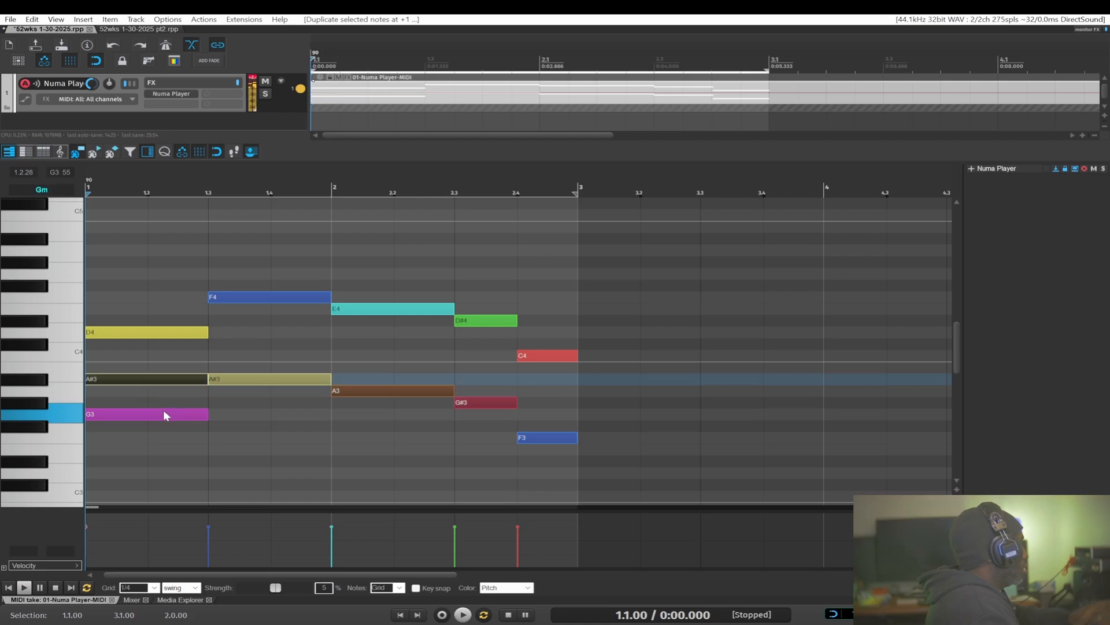
key("space")
key("space")
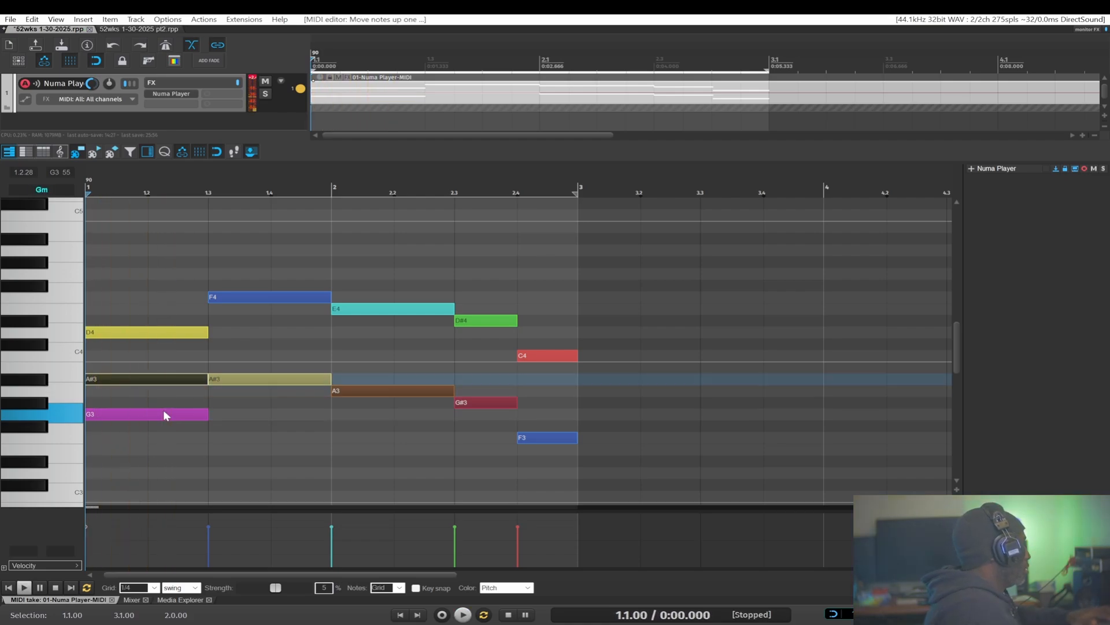
Step: Duplicate the A#3 note at 1.3 four semitones higher to D4, and play the chord
left_click(253, 379)
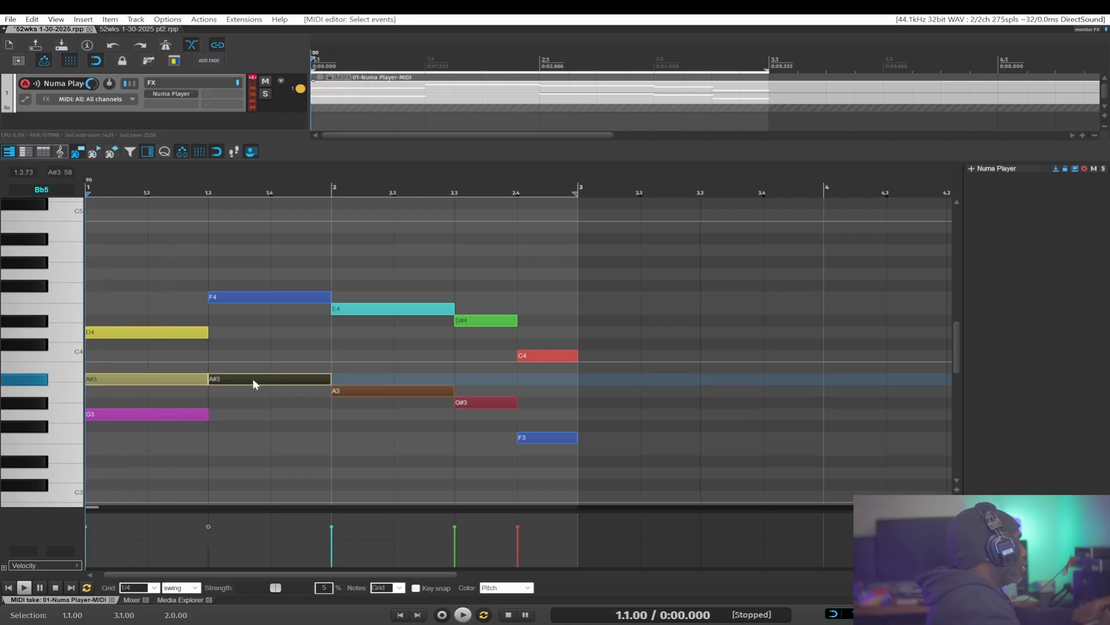
key("ctrl+d")
key("Up")
key("Up")
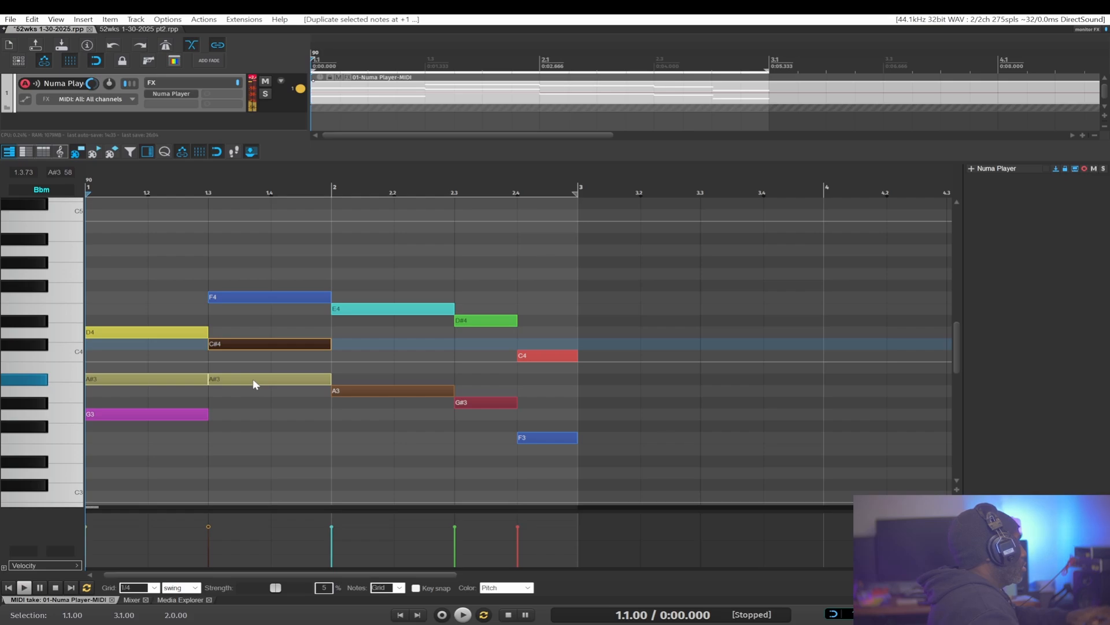
key("Up")
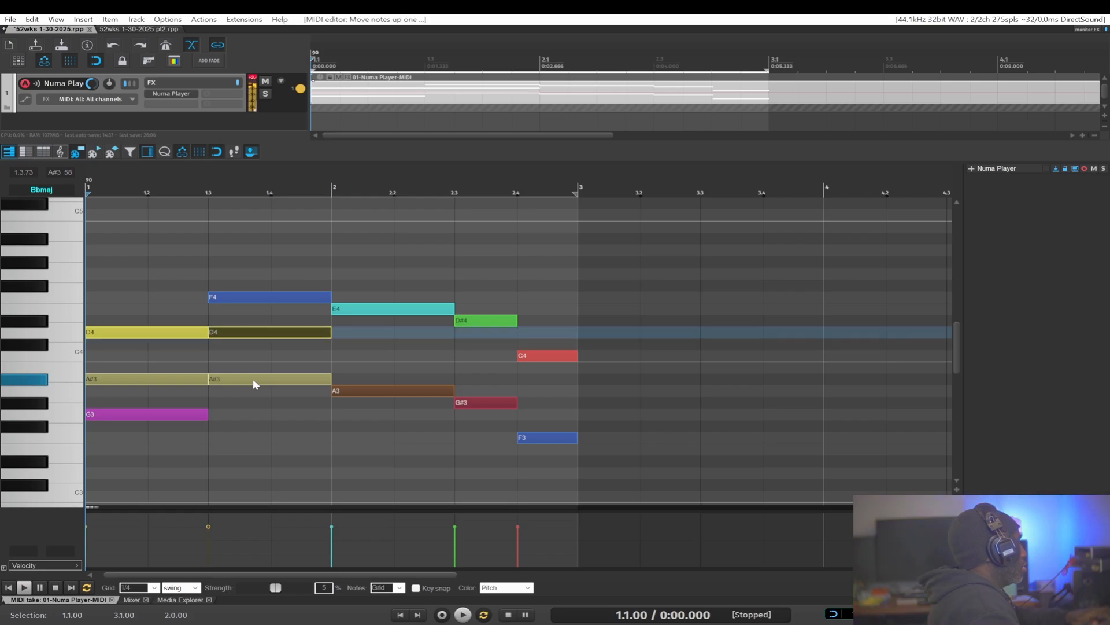
key("space")
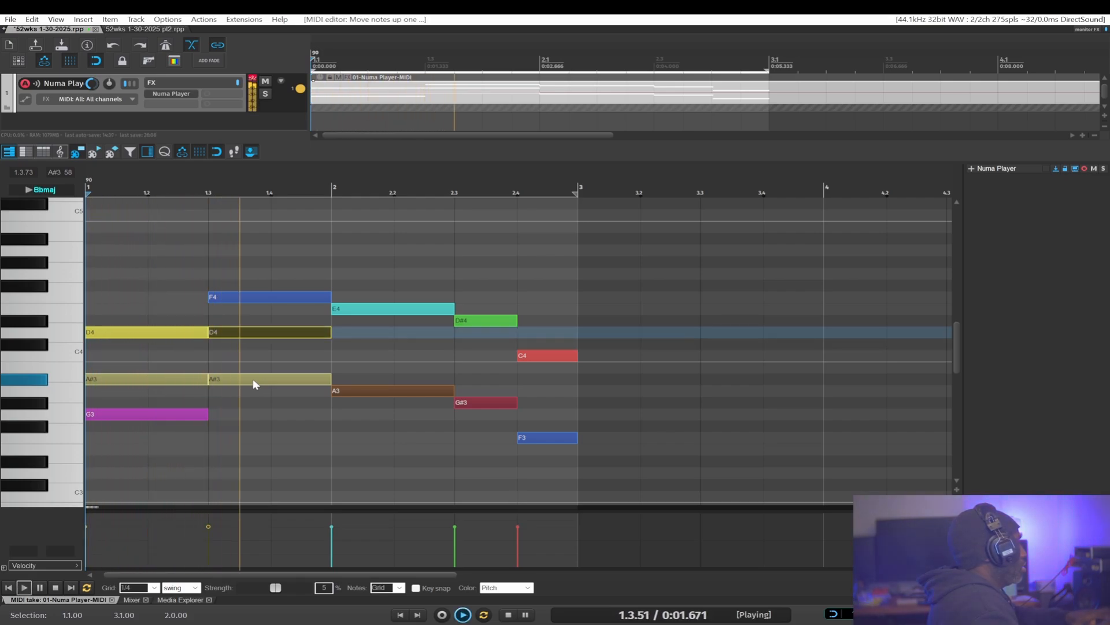
key("space")
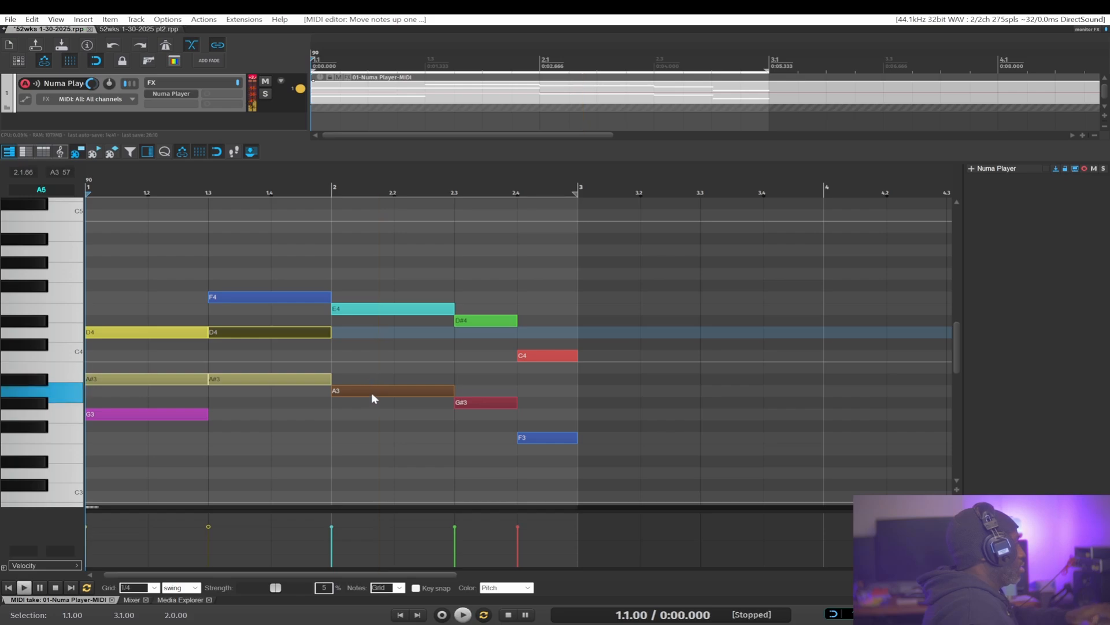
Step: Duplicate the A3 note at bar 2 four semitones higher to C#4, and play the progression
left_click(373, 393)
key("ctrl+d")
key("Up")
key("Up")
key("Up")
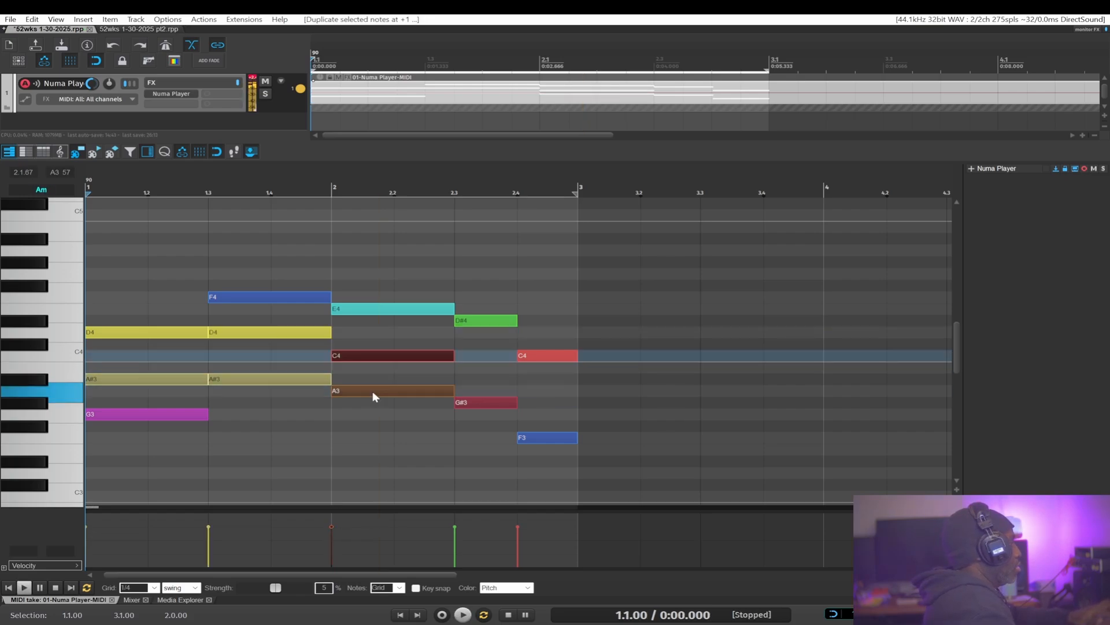
key("space")
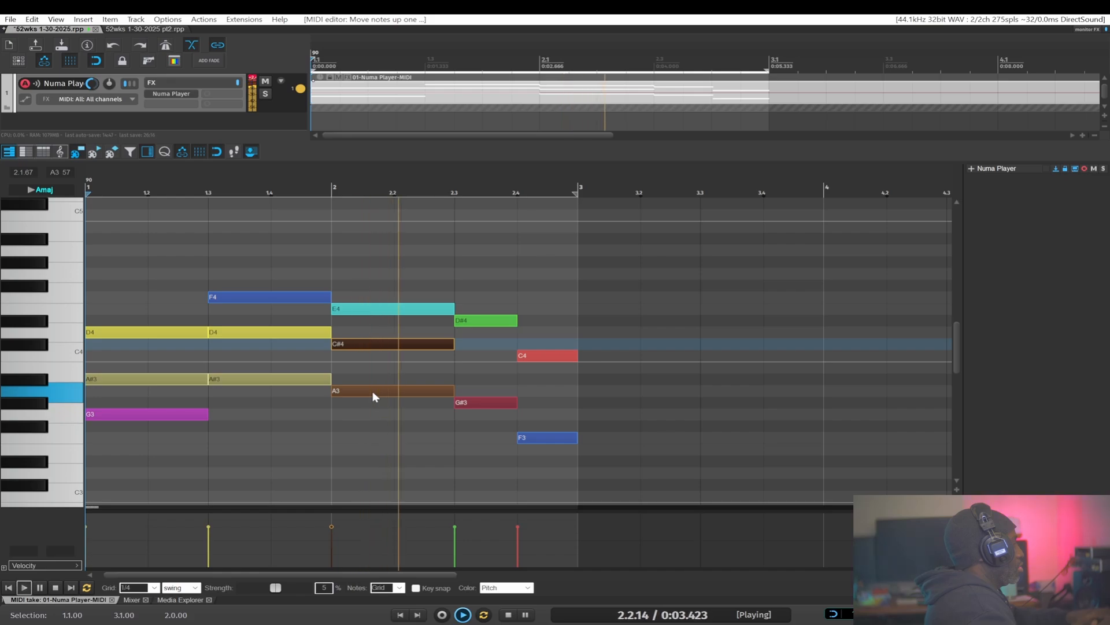
key("space")
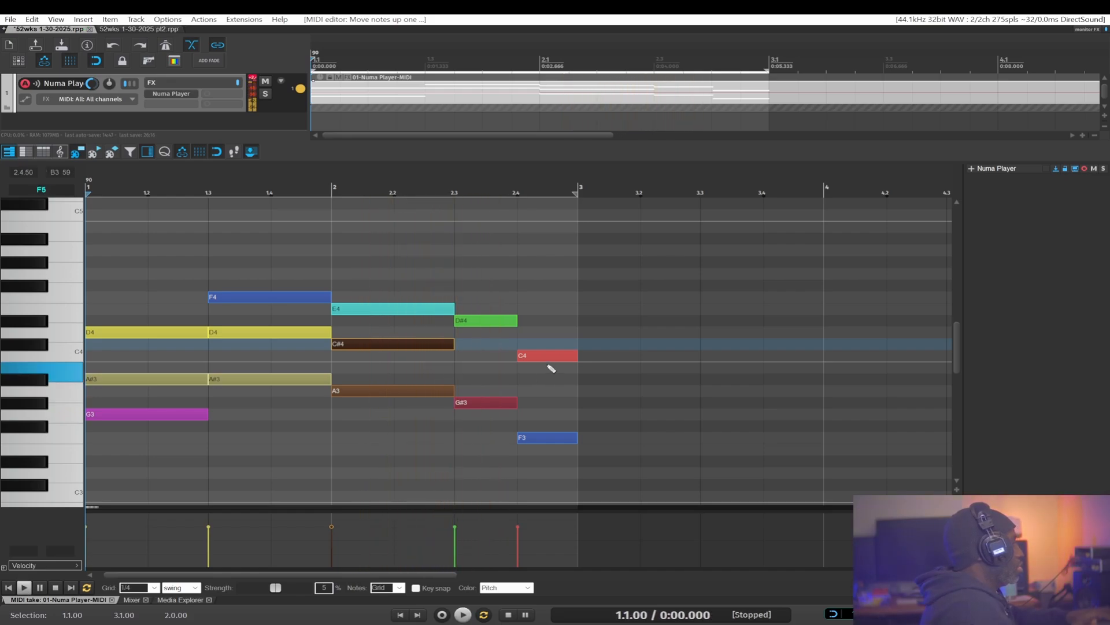
Step: Duplicate the G#3 note at 2.3 three semitones higher to B3, and play the chord
left_click(505, 403)
key("ctrl+d")
key("Up")
key("Up")
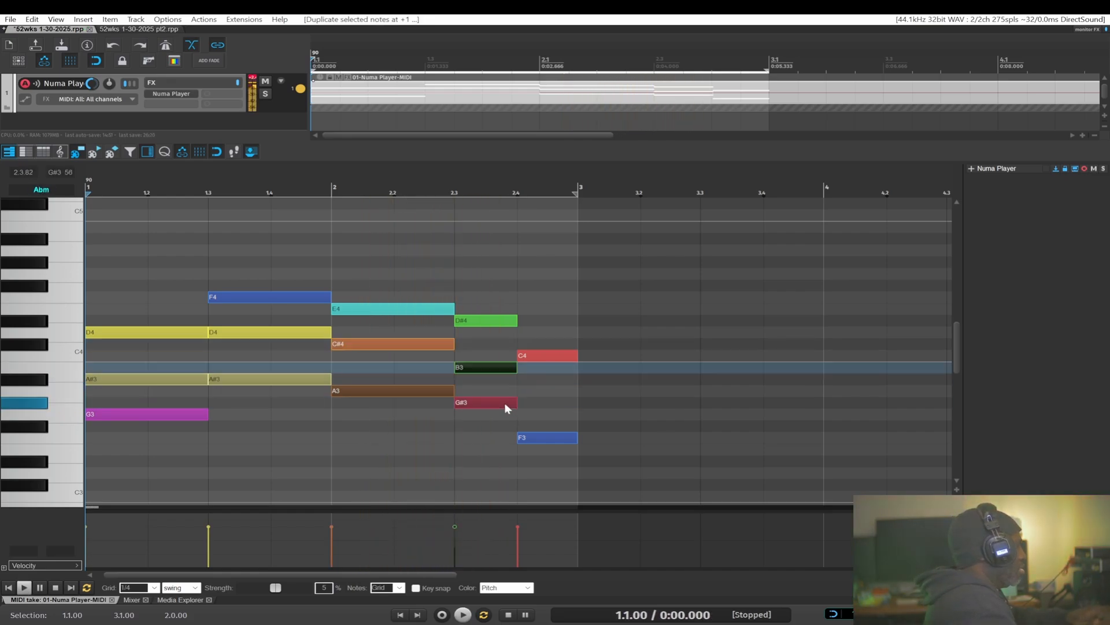
key("space")
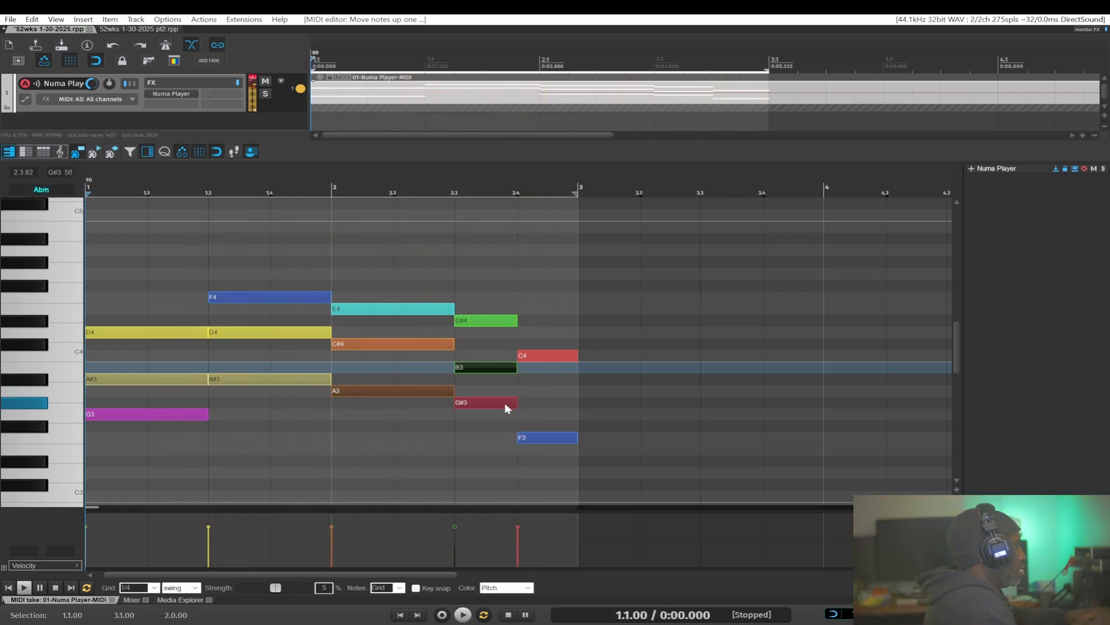
Step: Duplicate the F3 note at 2.4 three semitones higher to G#3, and play the two-bar chord progression
left_click(552, 442)
key("ctrl+d")
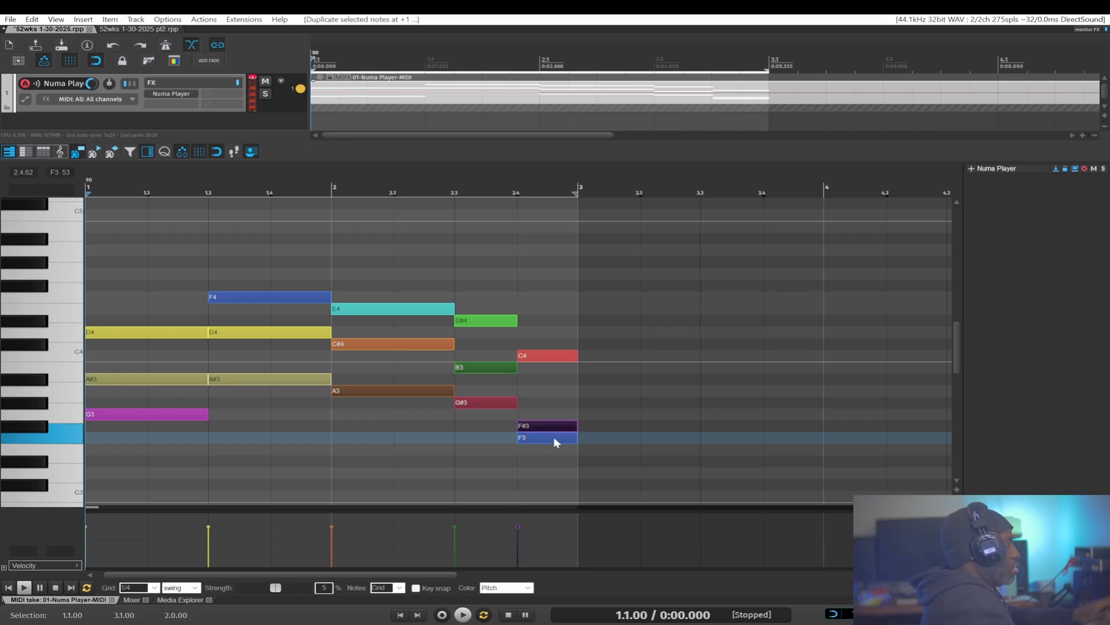
key("Up")
key("Up")
key("space")
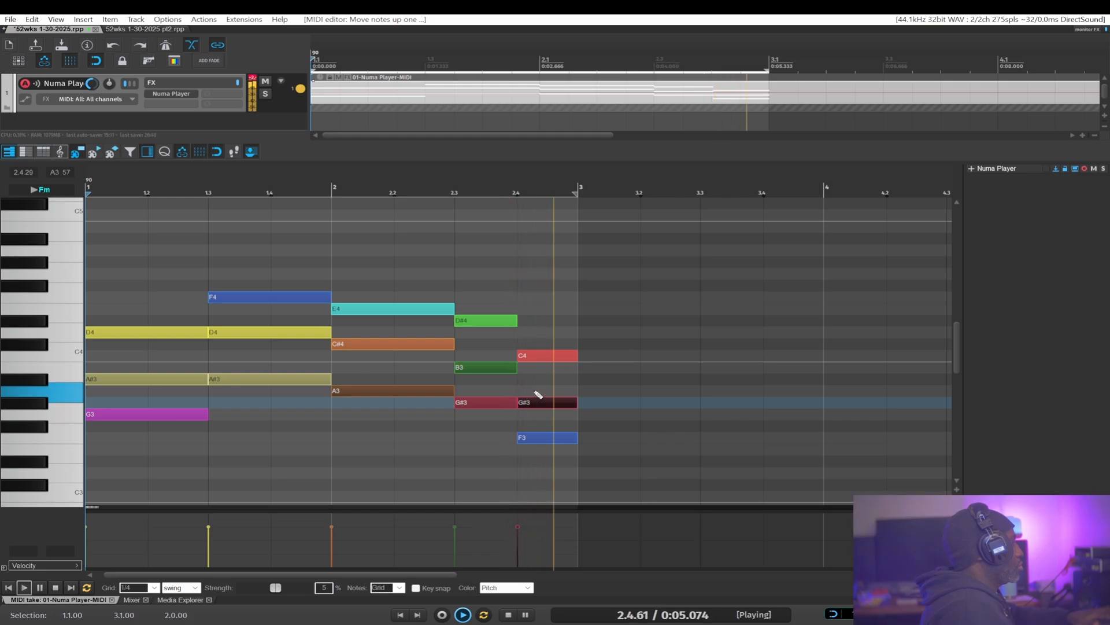
key("space")
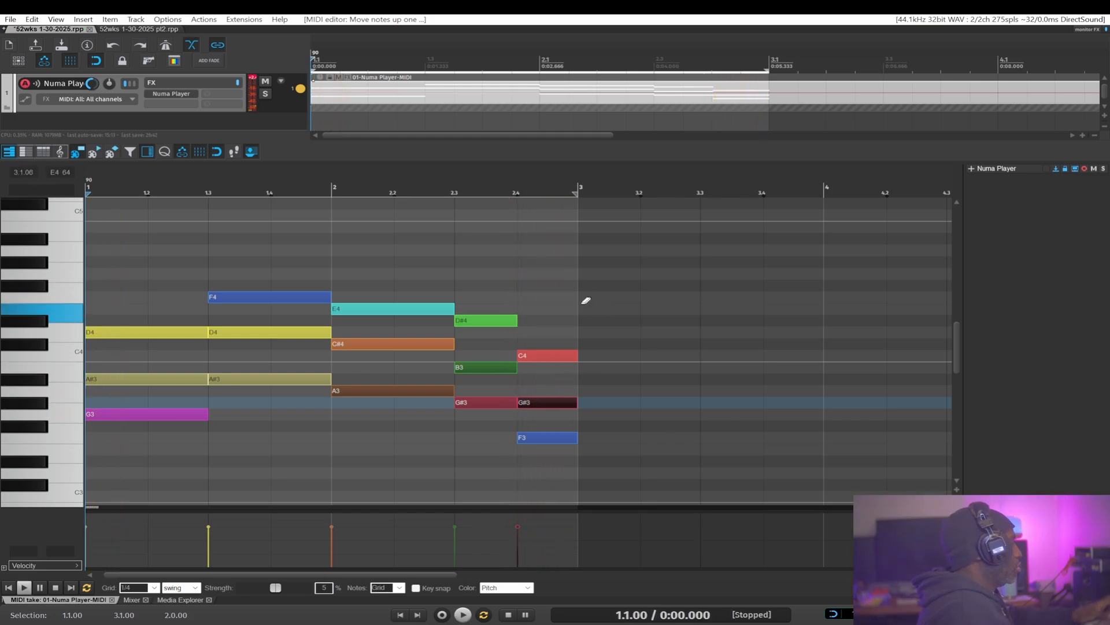
Step: Select all the chord notes in bars 1 and 2 and copy them to start at bar 3
scroll(567, 306, "down", 2)
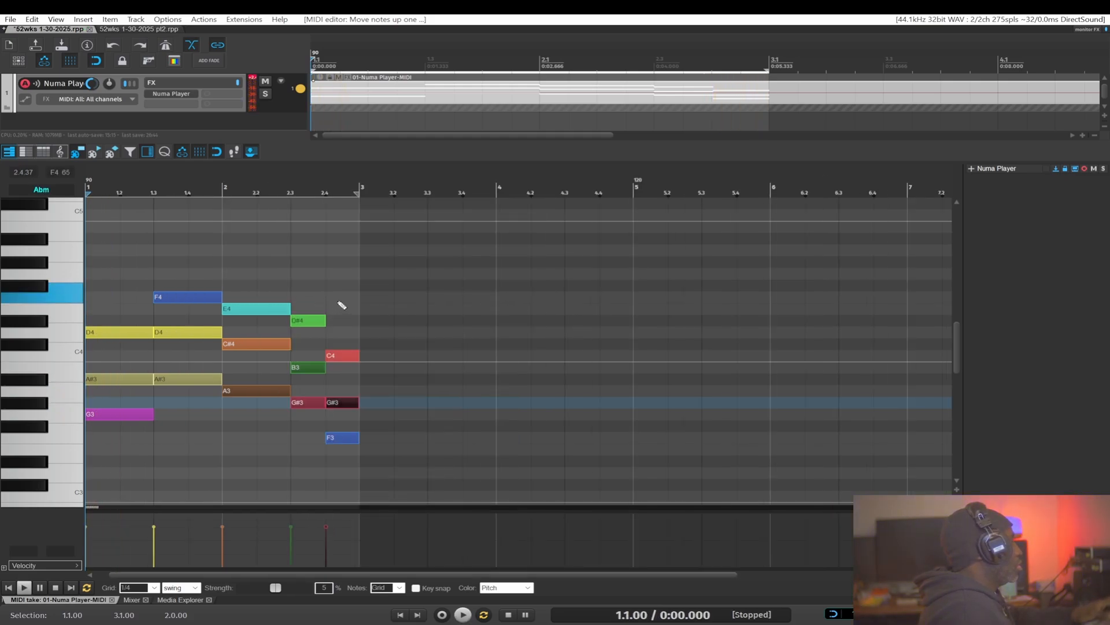
scroll(359, 307, "up", 1)
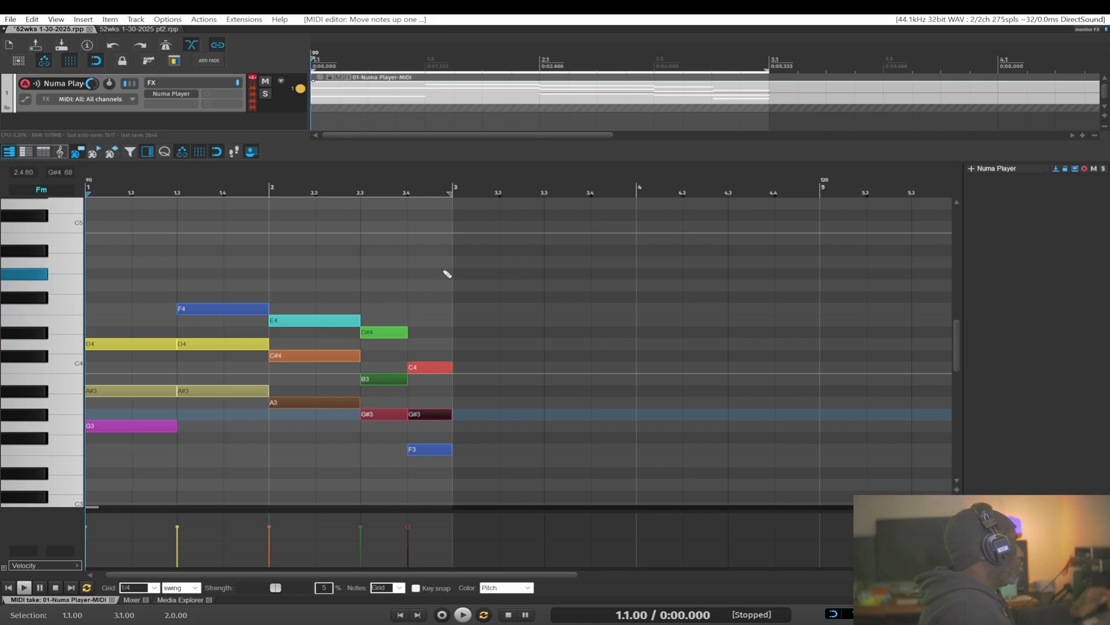
left_click_drag(450, 261, 138, 481)
left_click_drag(122, 427, 521, 420)
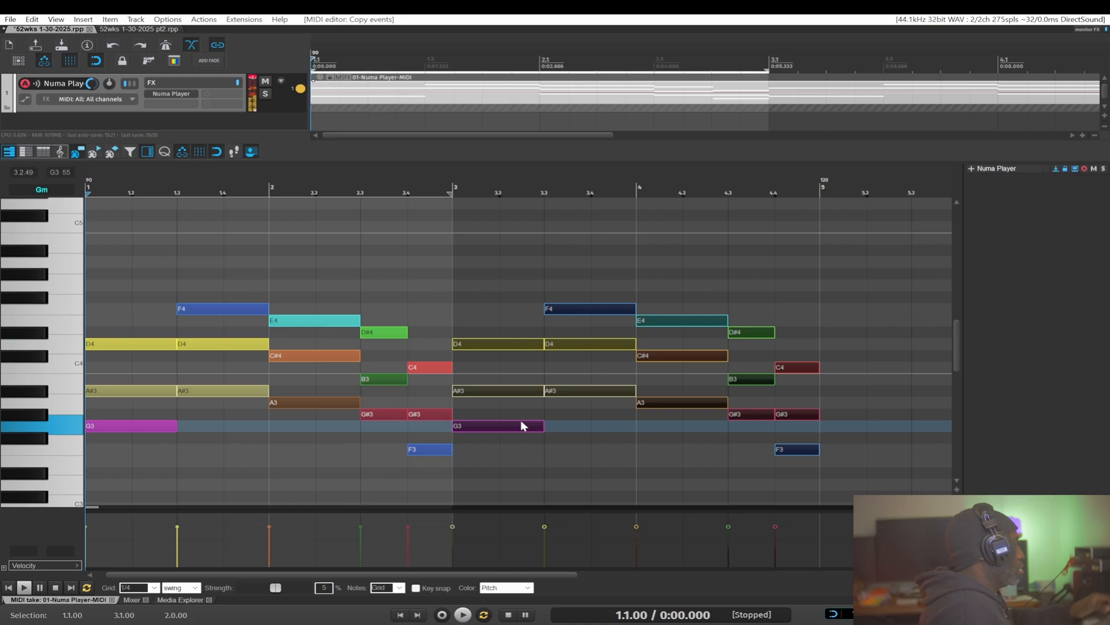
Step: Try duplicating the G3 note at bar 3 one octave higher to G4, and undo the paste
left_click(509, 342)
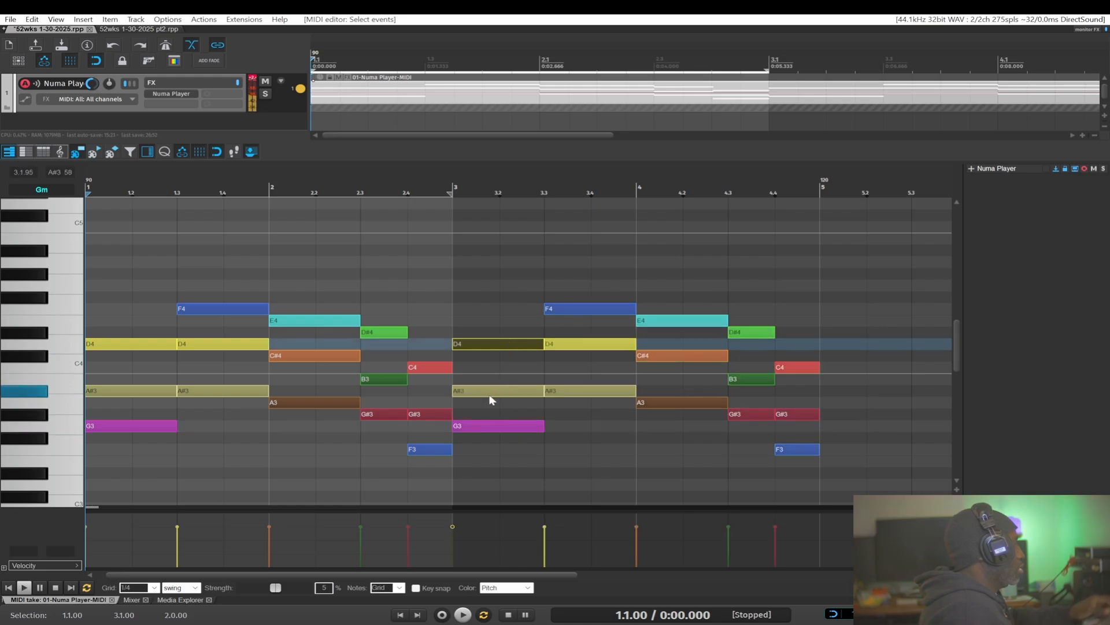
left_click(477, 425)
key("ctrl+v")
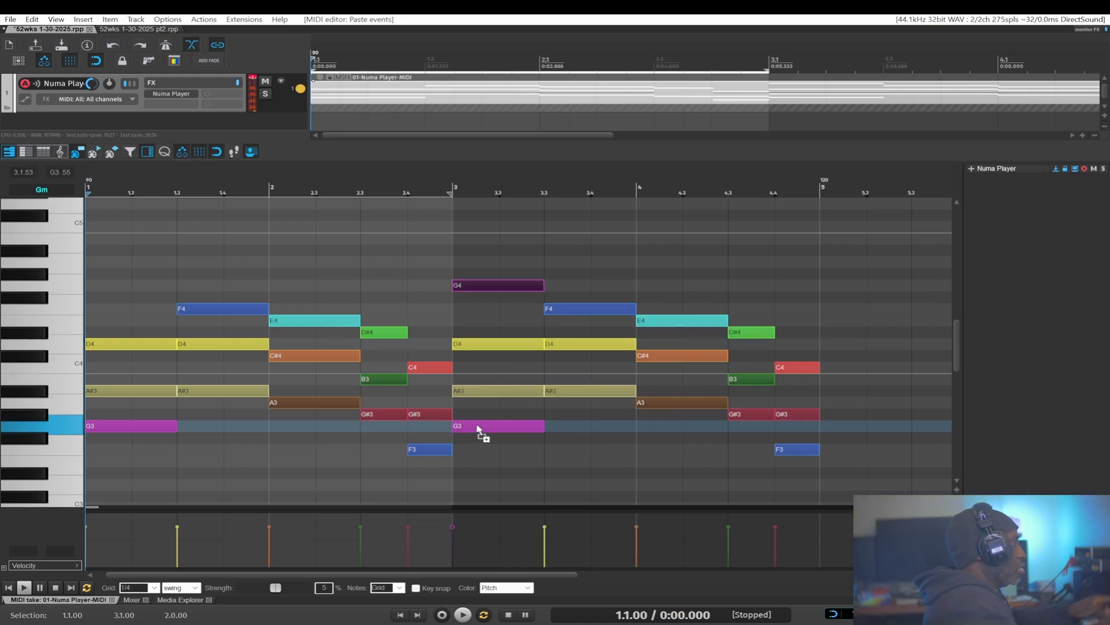
key("ctrl+z")
Step: Duplicate the A#3 note at bar 3 one octave higher to A#4, and lower the original to A3
left_click(502, 392)
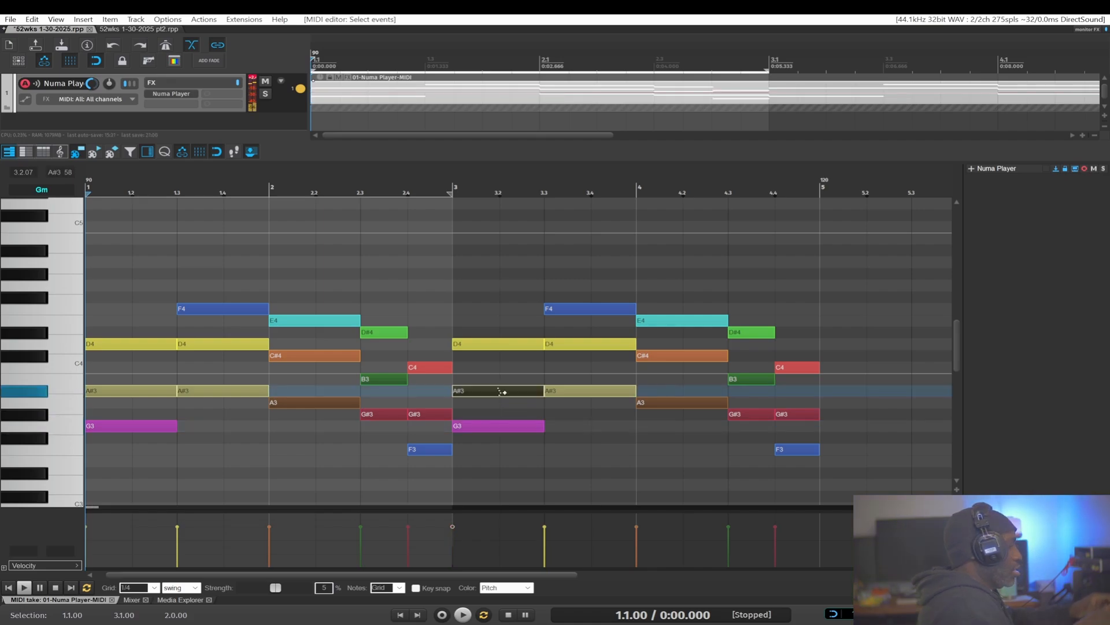
key("ctrl+c")
key("ctrl+v")
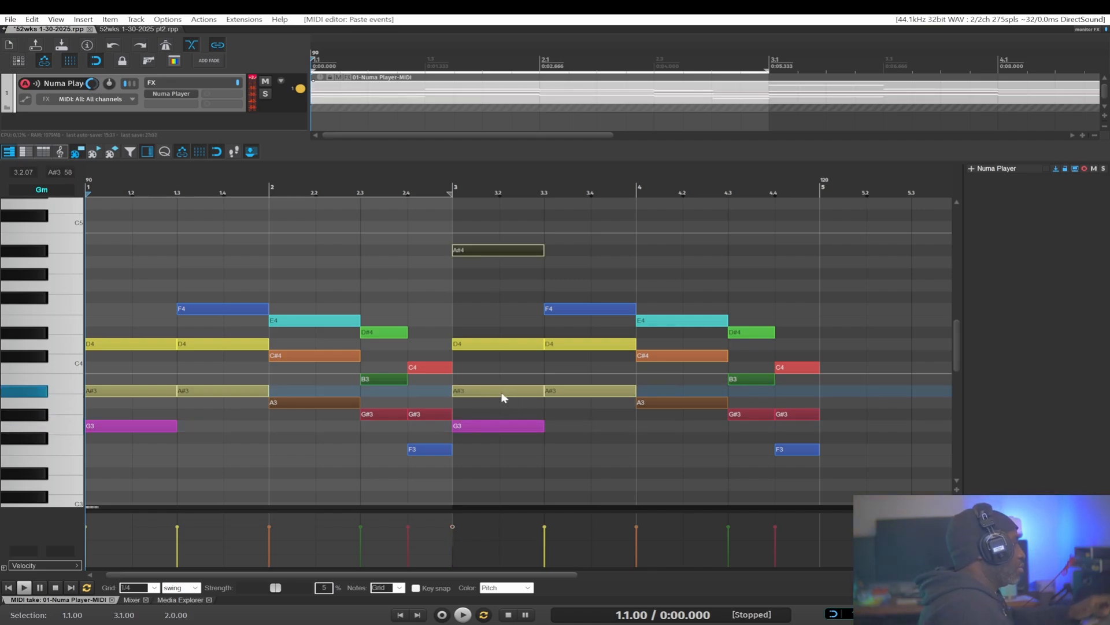
left_click(502, 393)
key("Down")
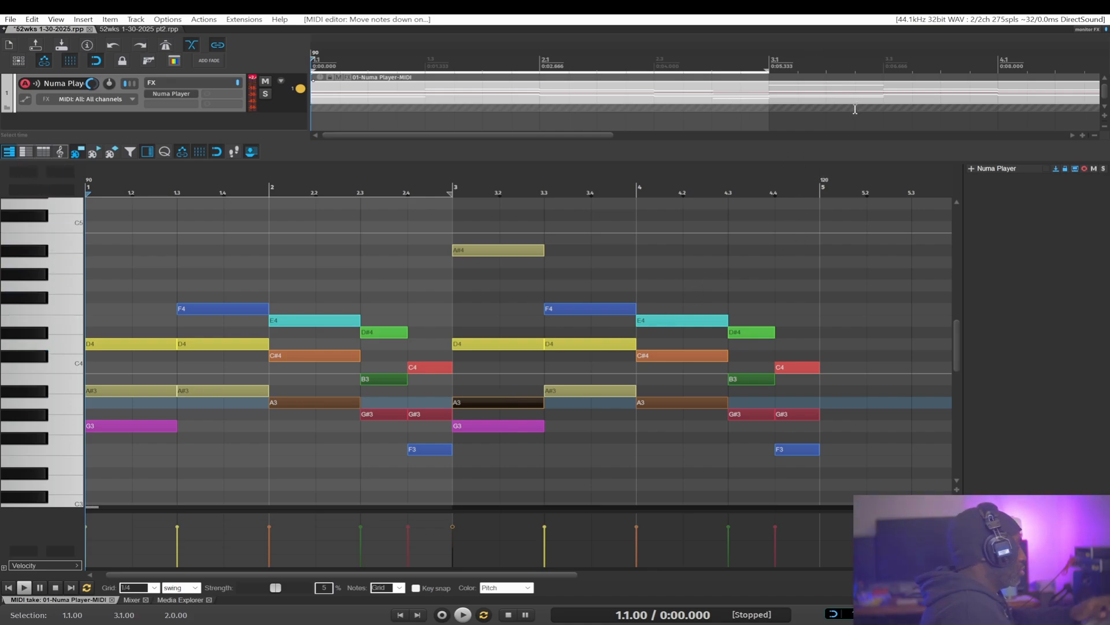
Step: Extend the time selection to span from bar 1 to bar 5, and play the four-bar progression
scroll(856, 99, "down", 2)
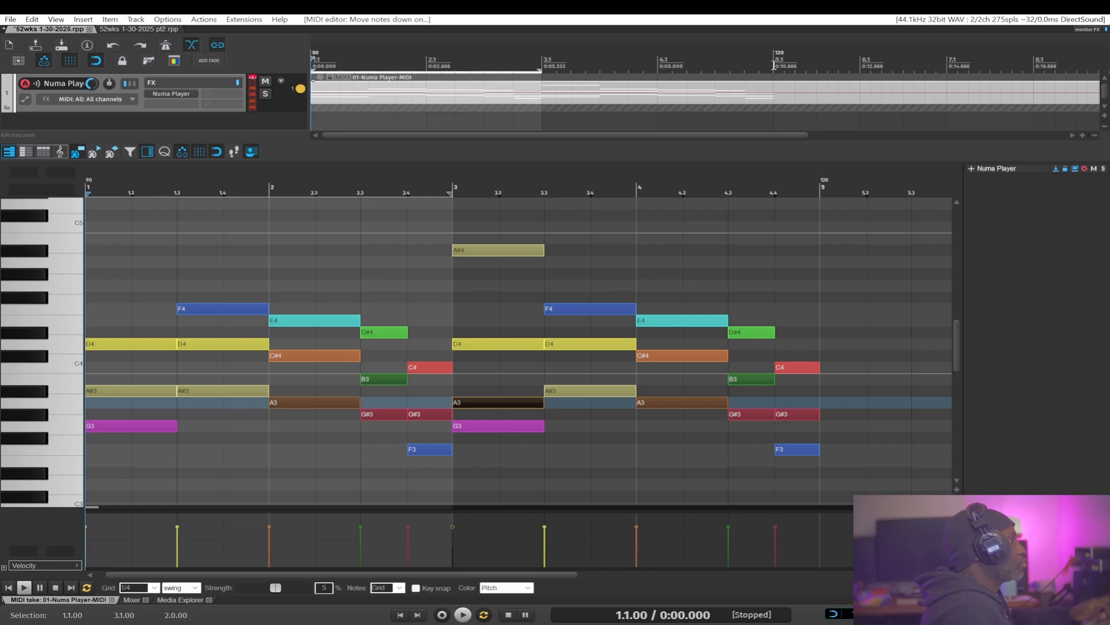
left_click_drag(776, 56, 313, 57)
key("space")
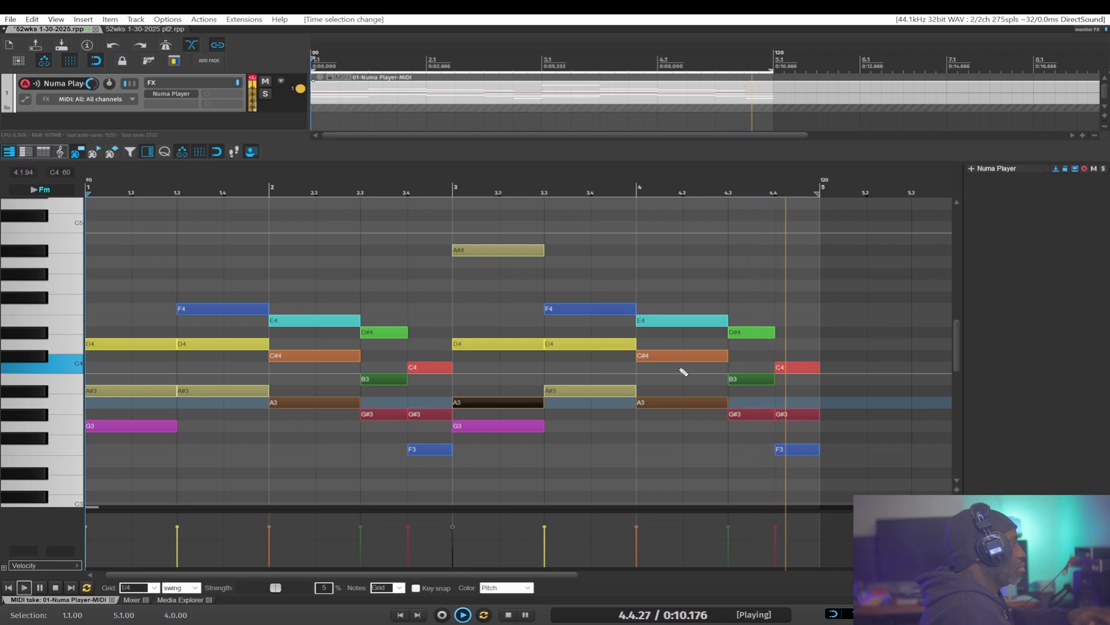
key("space")
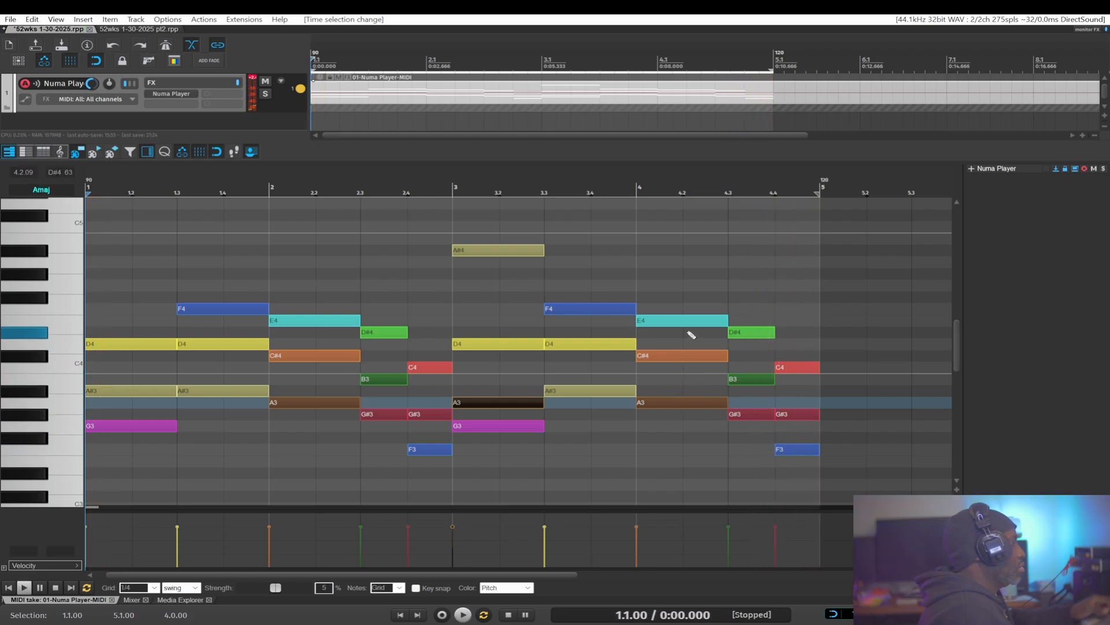
Step: Move the F4 note at 3.3 down one octave to F3, and play the progression
left_click(576, 308)
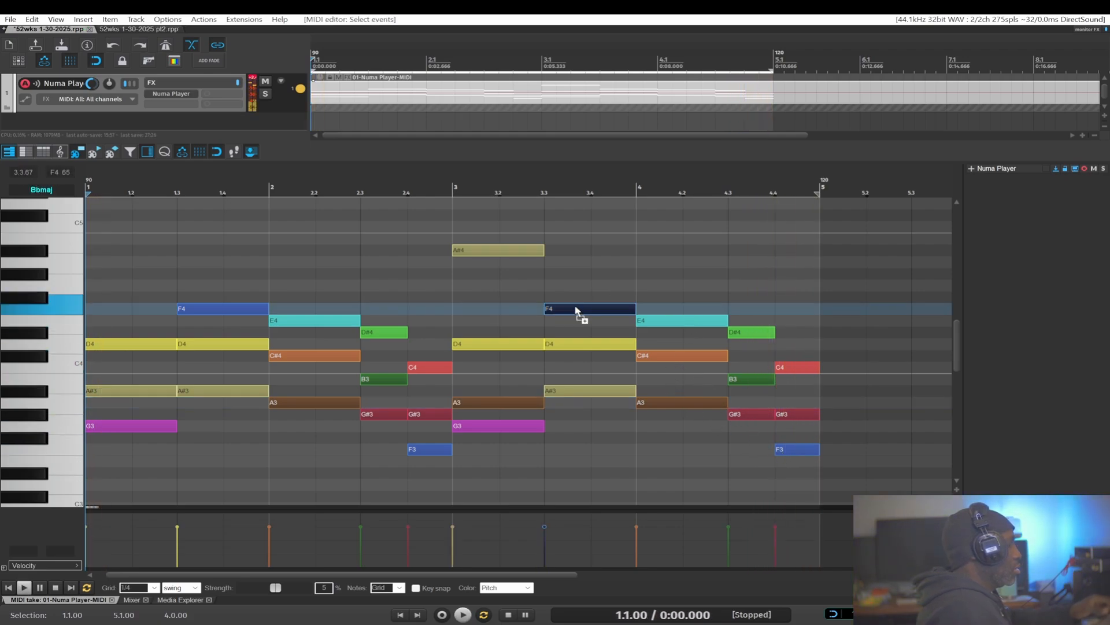
key("ctrl+Down")
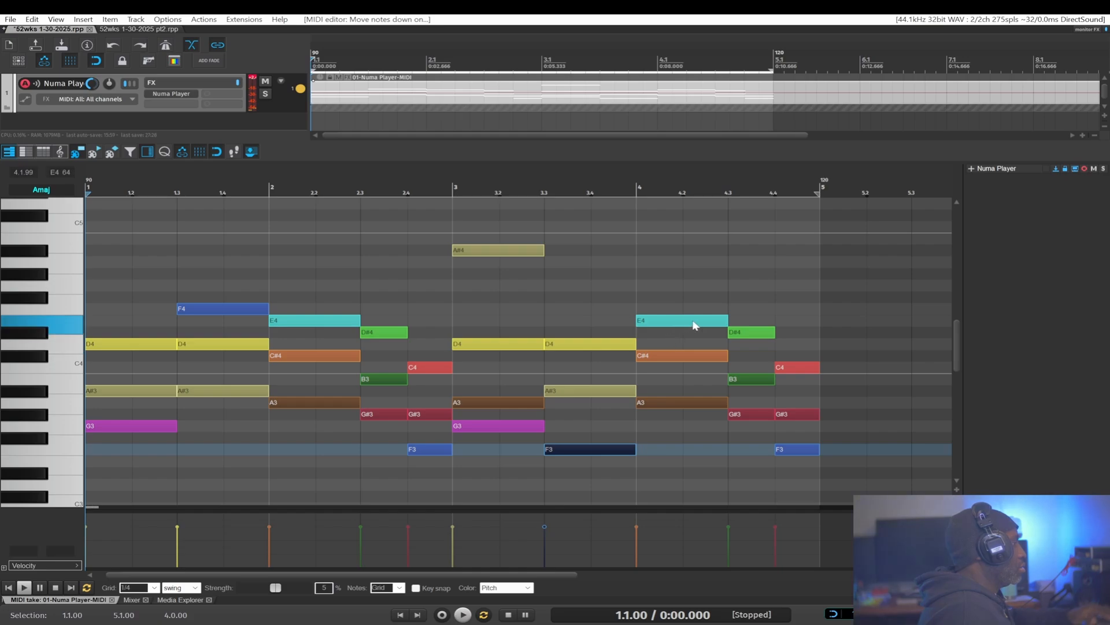
key("space")
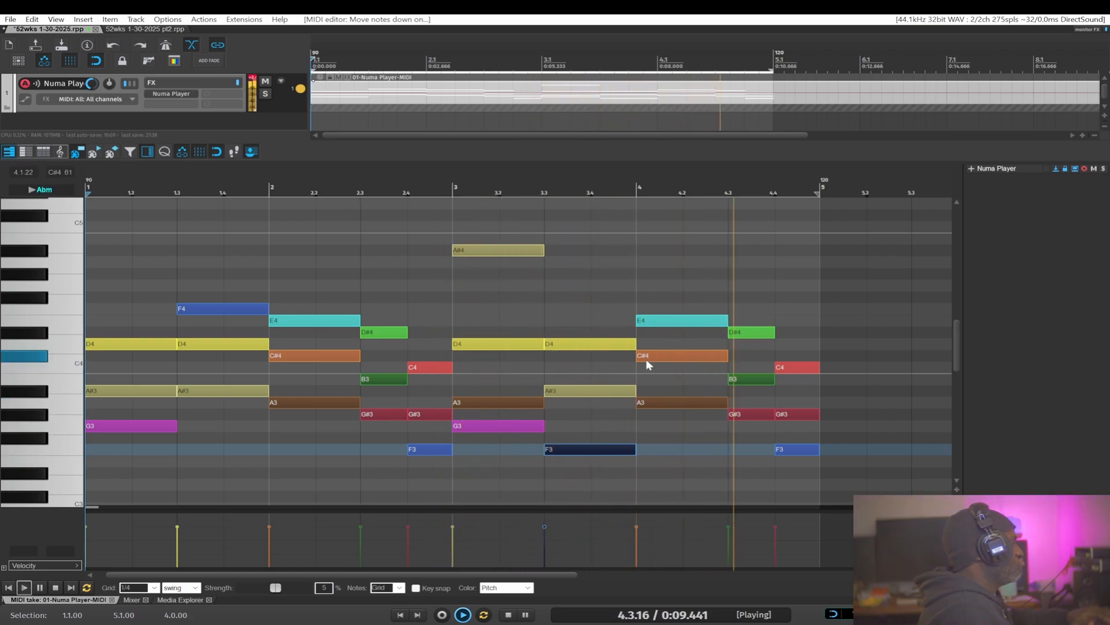
key("space")
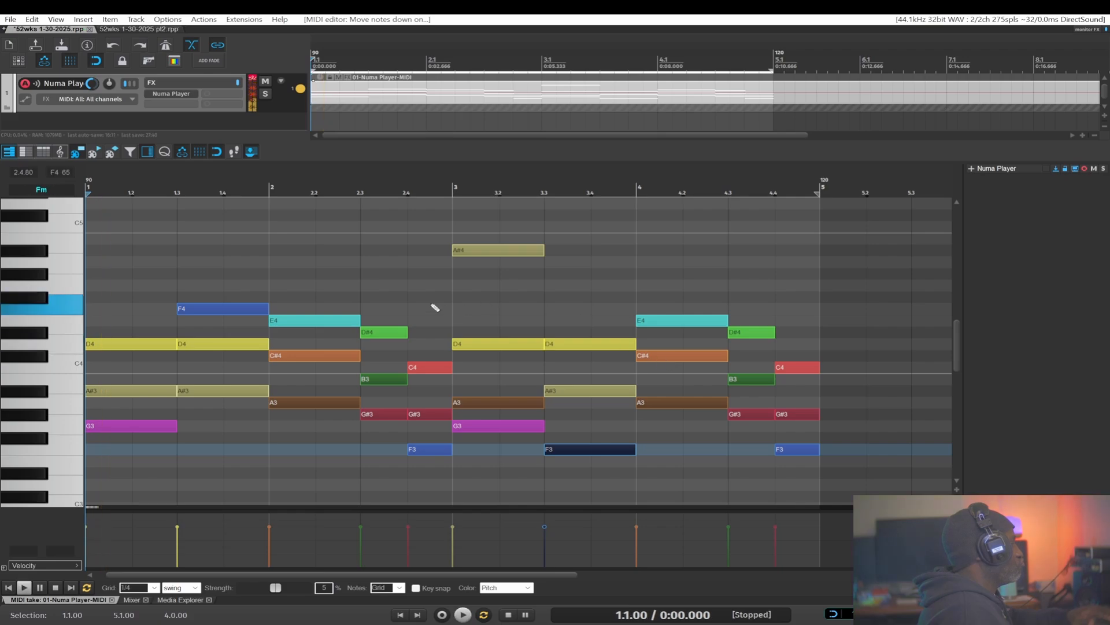
Step: Select all the notes in the four bars and shorten their ends slightly to leave small gaps between chords
left_click_drag(841, 222, 126, 489)
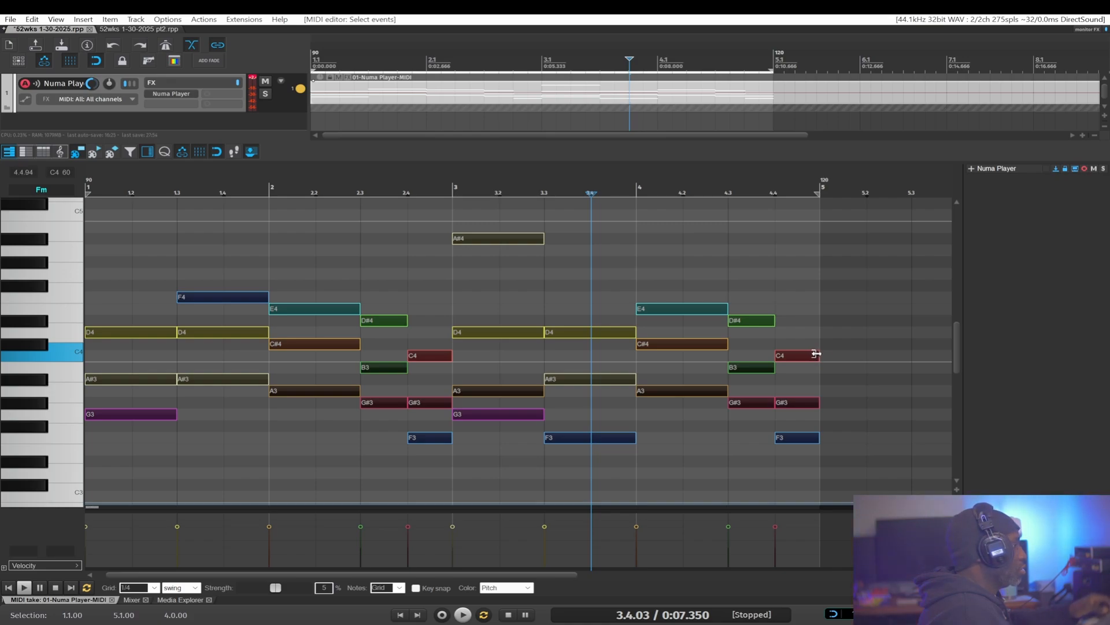
left_click_drag(815, 354, 809, 357)
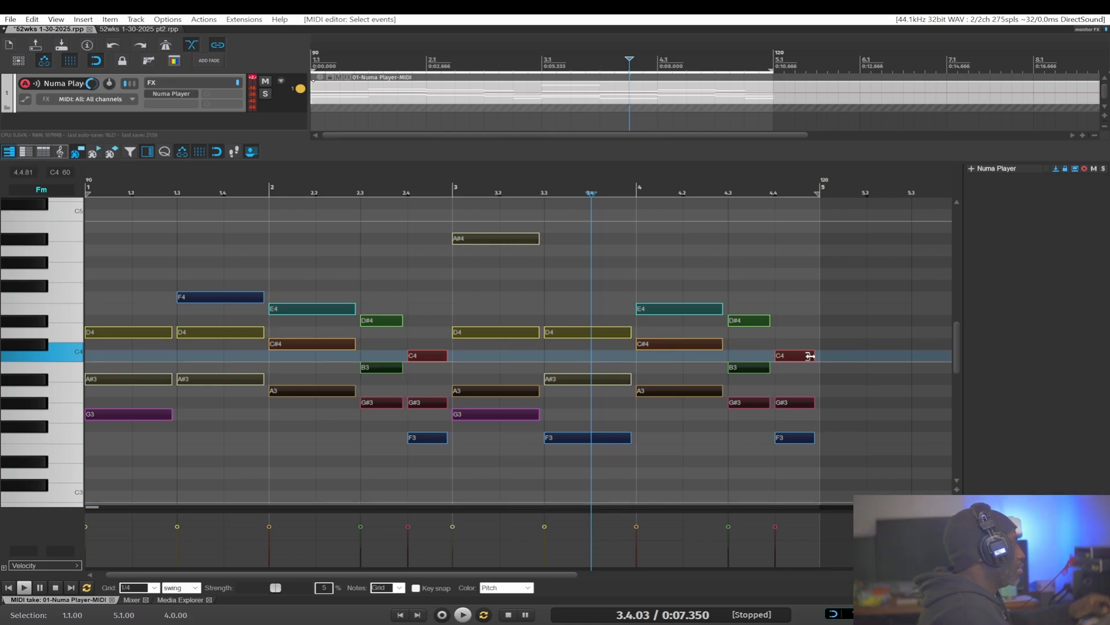
Step: Humanize the selected notes with timing 4%, velocity 83% and timing bias 56%, and start playback
key("h")
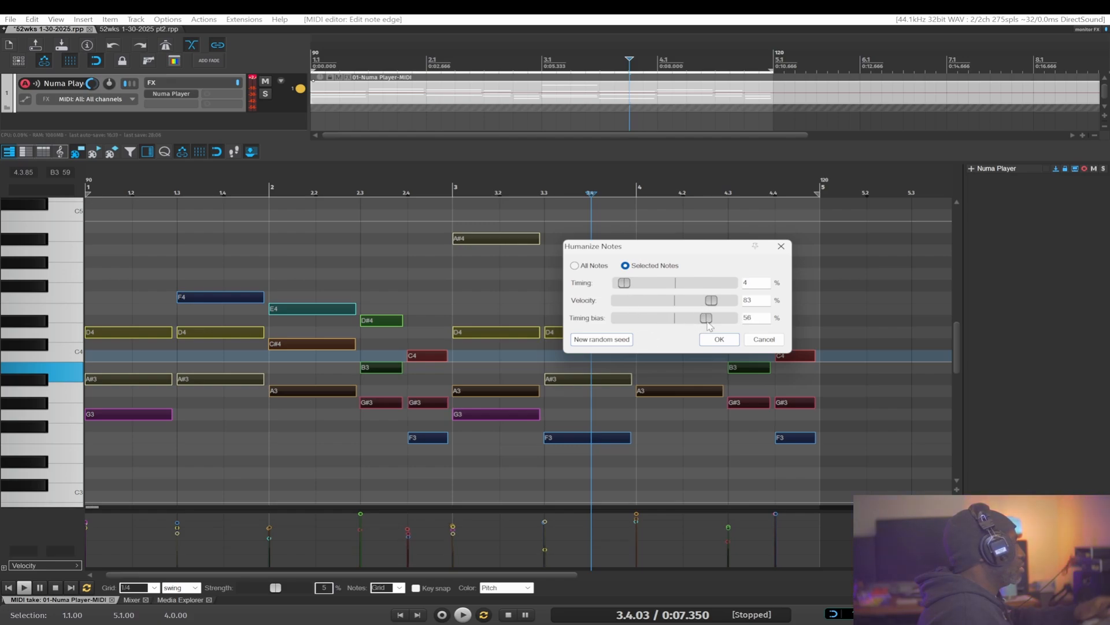
left_click(717, 339)
key("space")
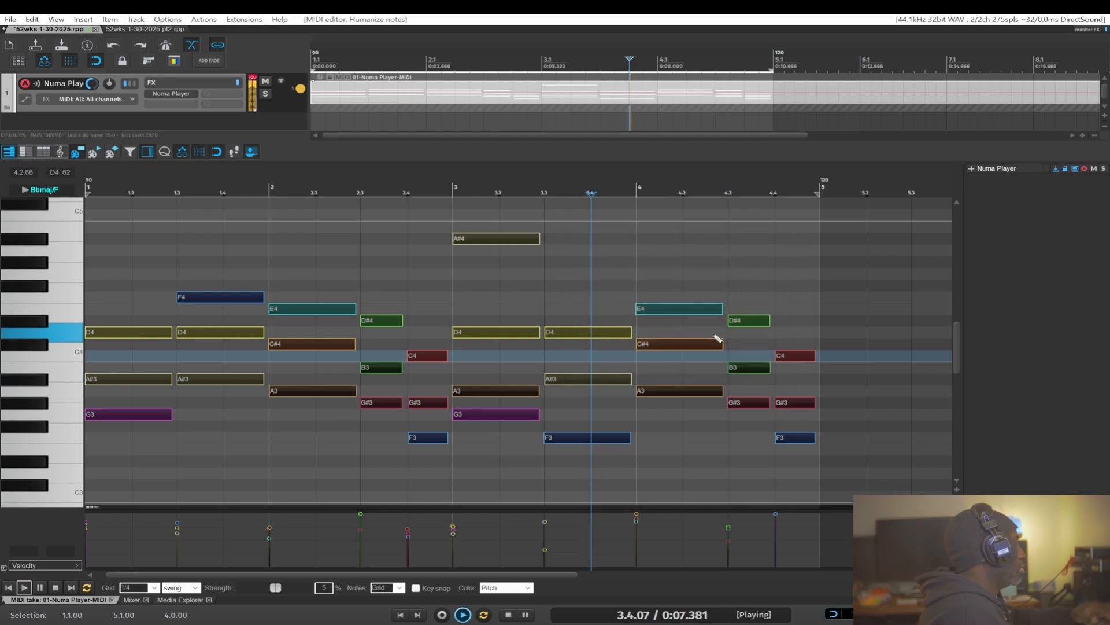
Step: Play the humanized progression from the start of bar 1, and stop playback
key("space")
key("Home")
key("space")
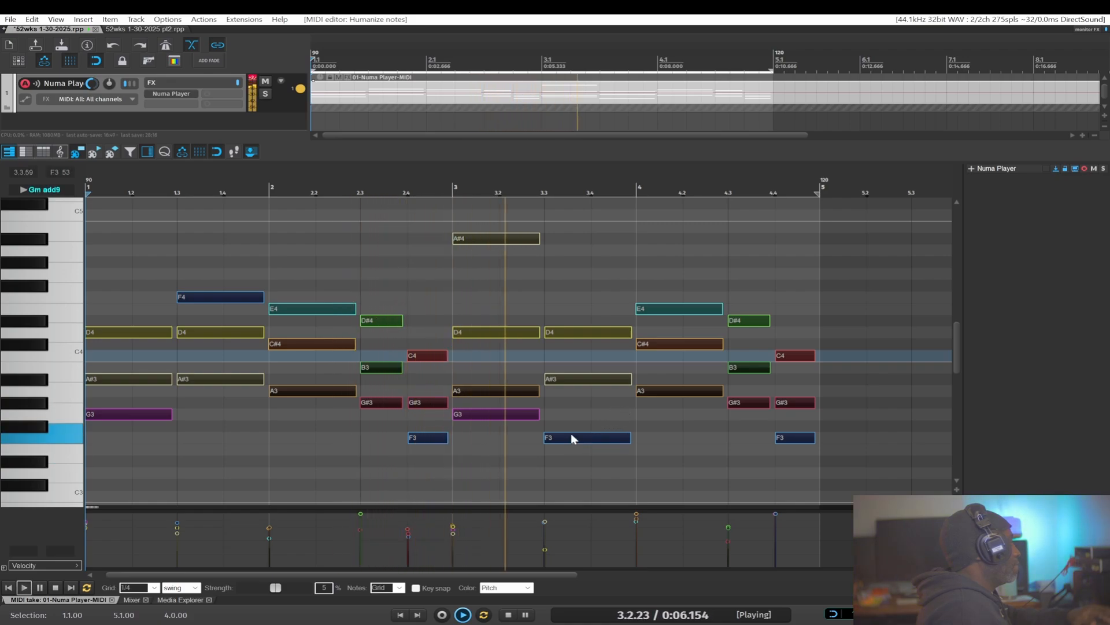
key("space")
Step: Stagger the chord at 3.3 by moving A#3 slightly later and D4 later still, and play from bar 3
left_click_drag(588, 261, 605, 476)
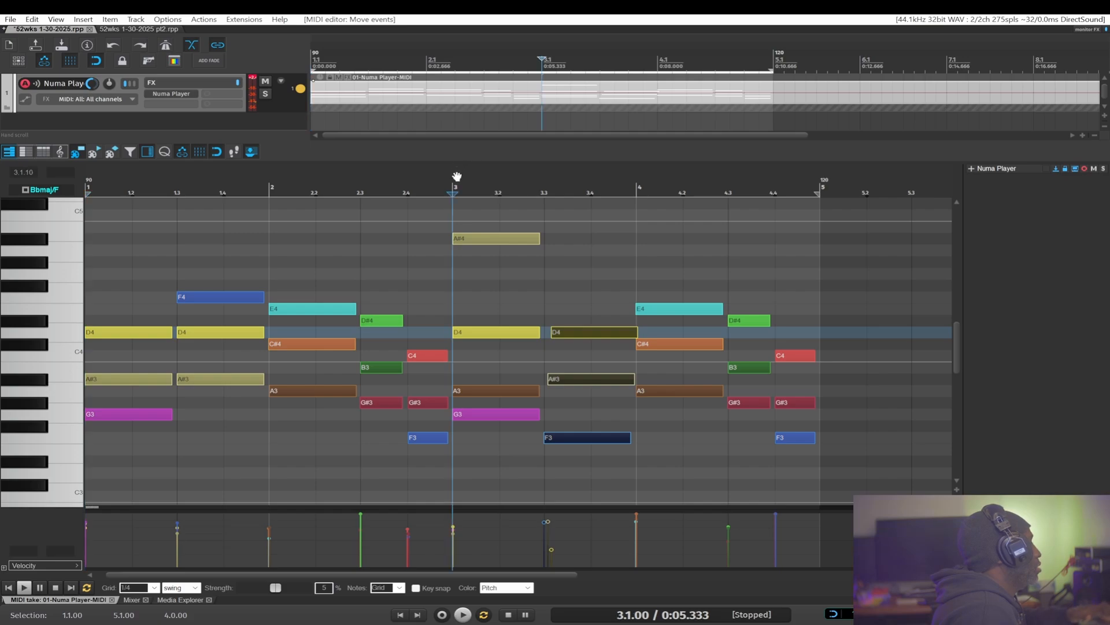
key("space")
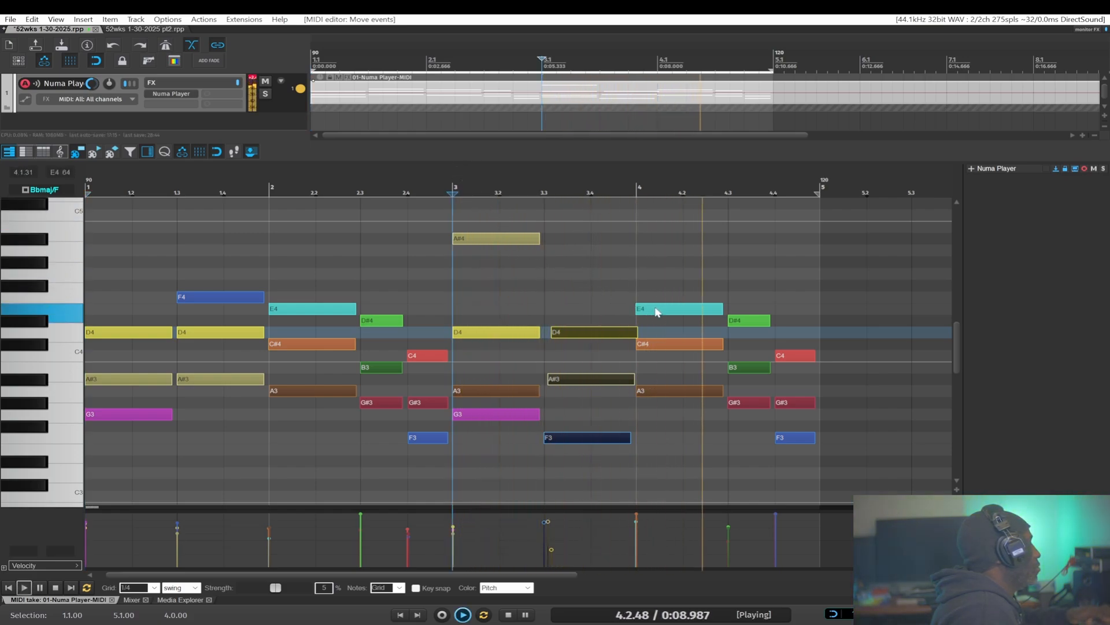
key("space")
Step: Lower the velocity of the G#3 note at 4.4, stagger the chords at 4.3 and 4.4 from low to high, and play them
left_click_drag(738, 294, 802, 457)
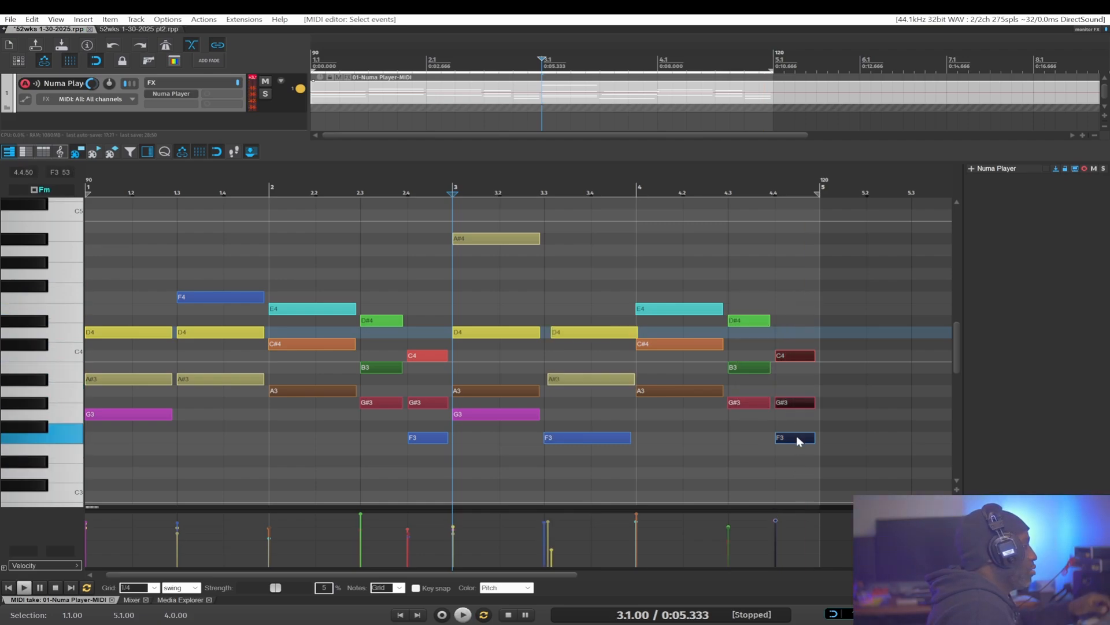
left_click(782, 404)
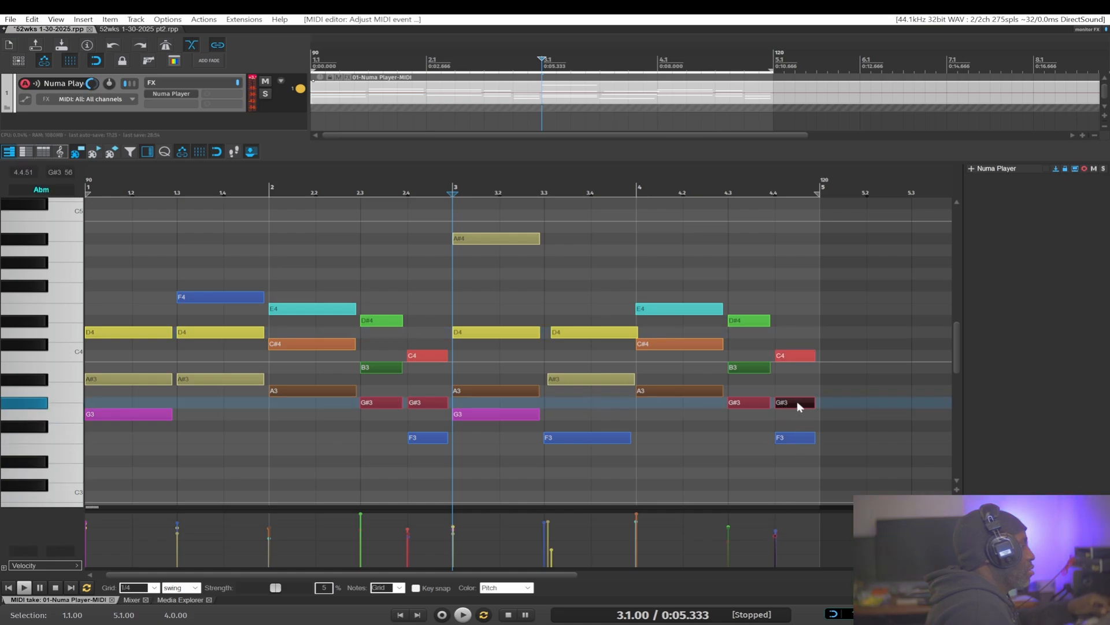
left_click_drag(746, 301, 809, 362)
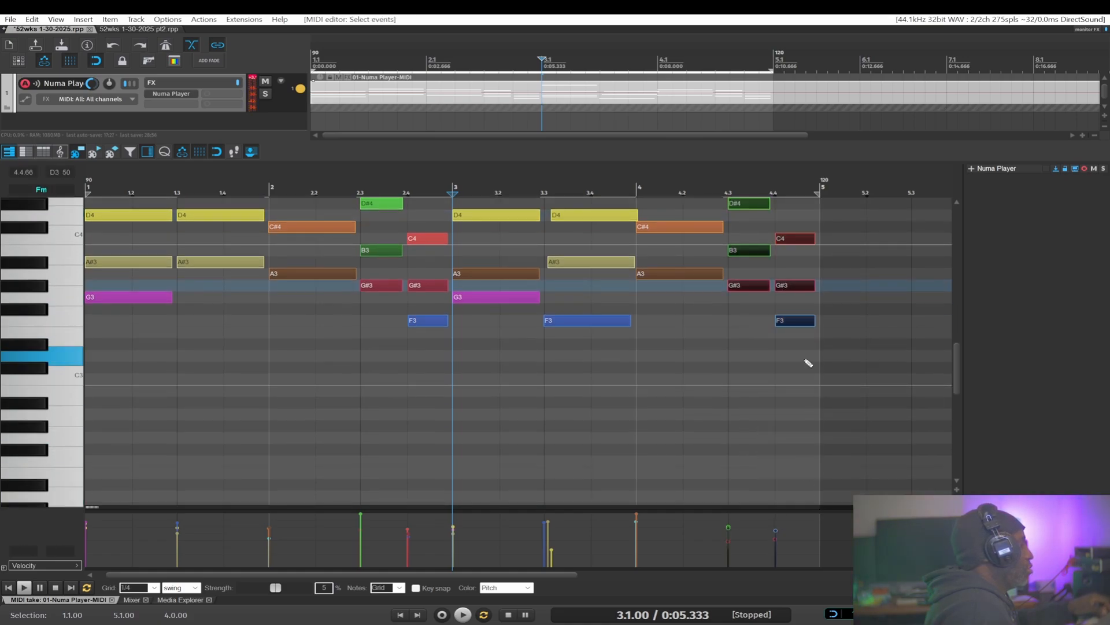
scroll(813, 370, "up", 1)
scroll(818, 405, "up", 2)
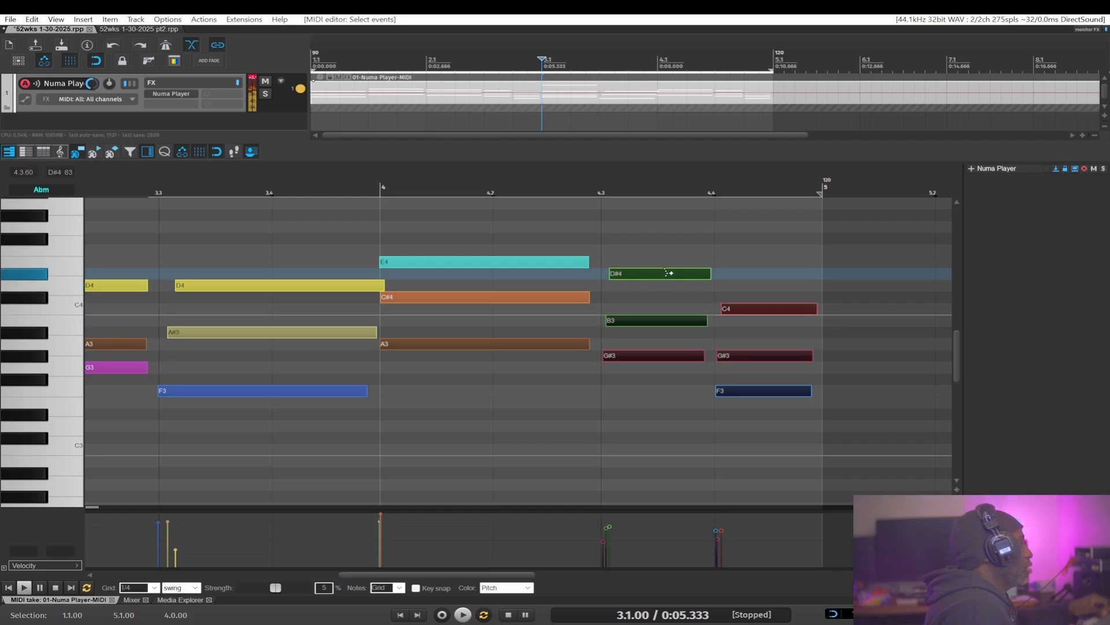
key("space")
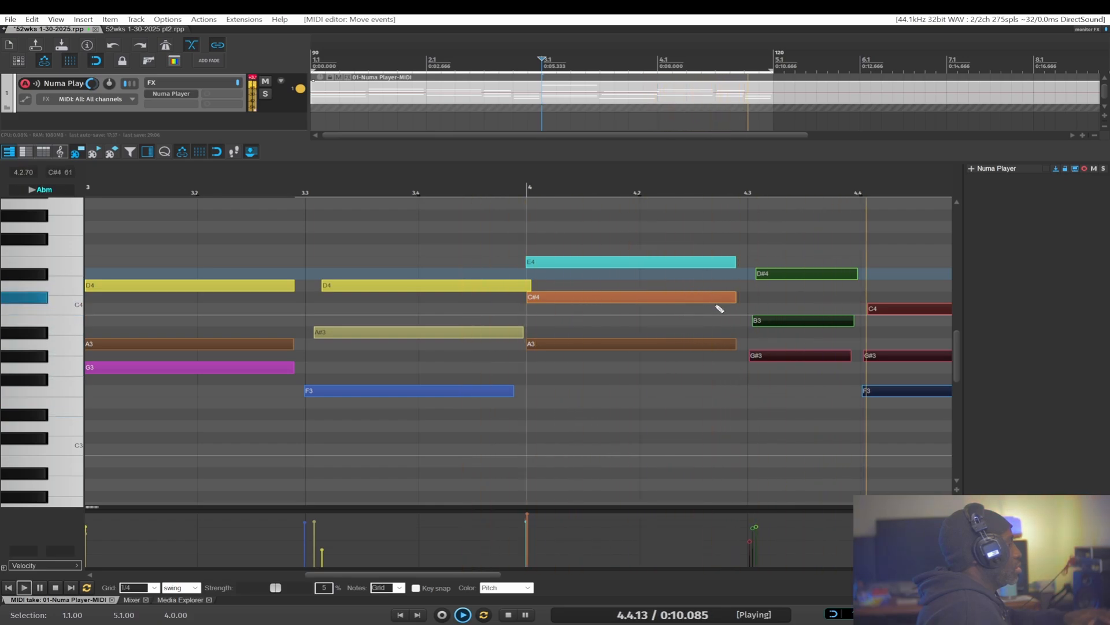
key("space")
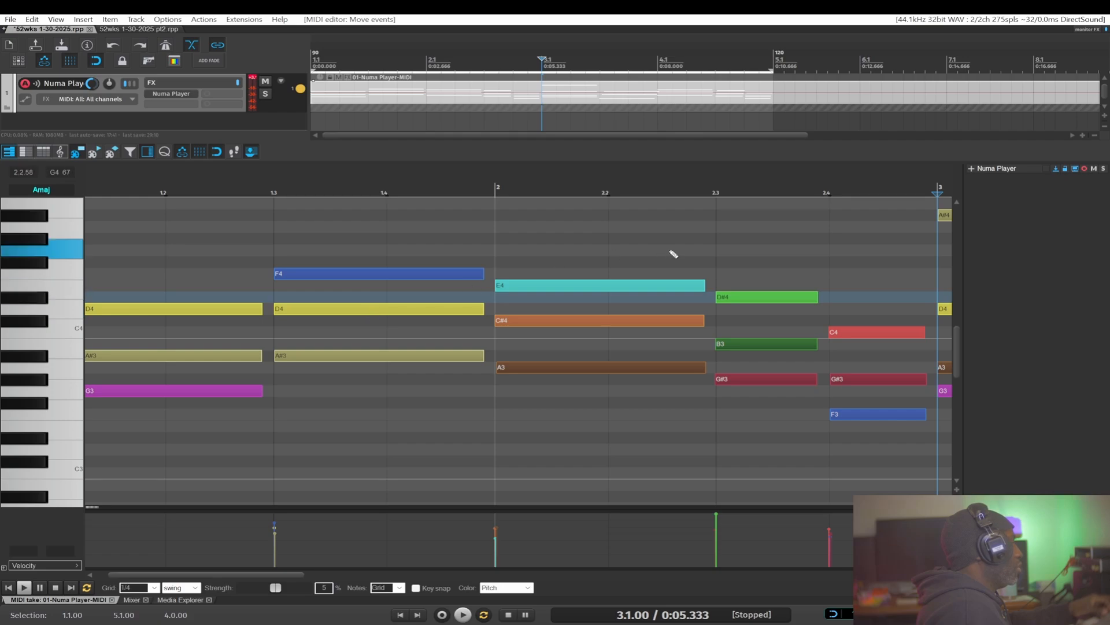
Step: Select the chord at the start of bar 3 and nudge its A#4 note slightly later
left_click_drag(674, 254, 493, 243)
left_click_drag(640, 278, 371, 360)
left_click_drag(546, 245, 535, 469)
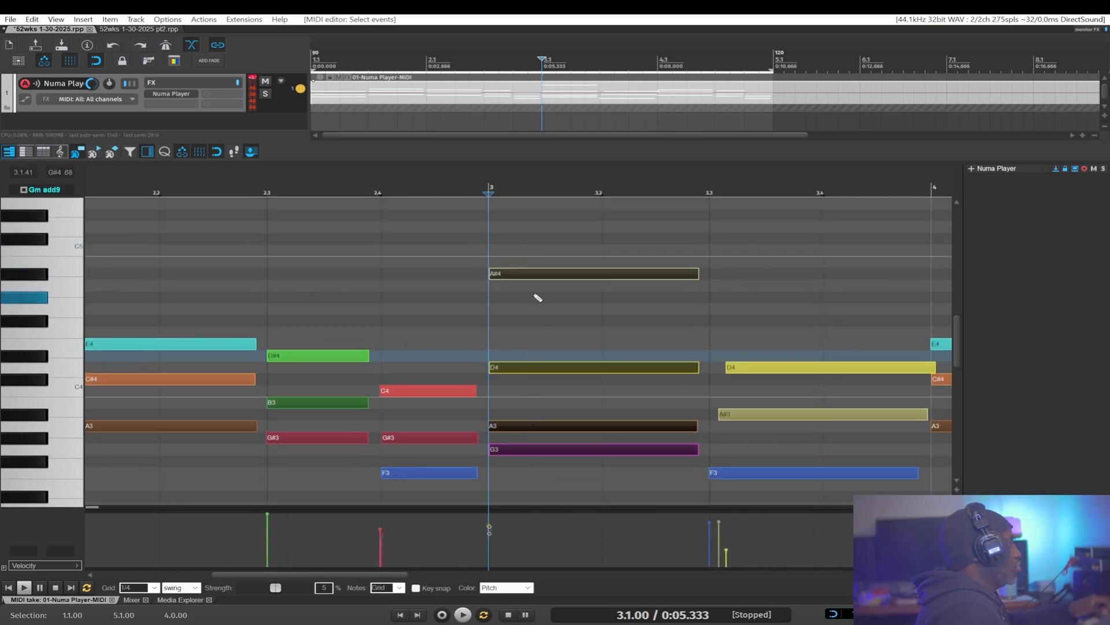
left_click_drag(534, 273, 538, 273)
left_click_drag(768, 314, 390, 268)
Step: Select the chords in bars 1 to 3 one at a time to examine the name detected for each
left_click_drag(656, 260, 640, 405)
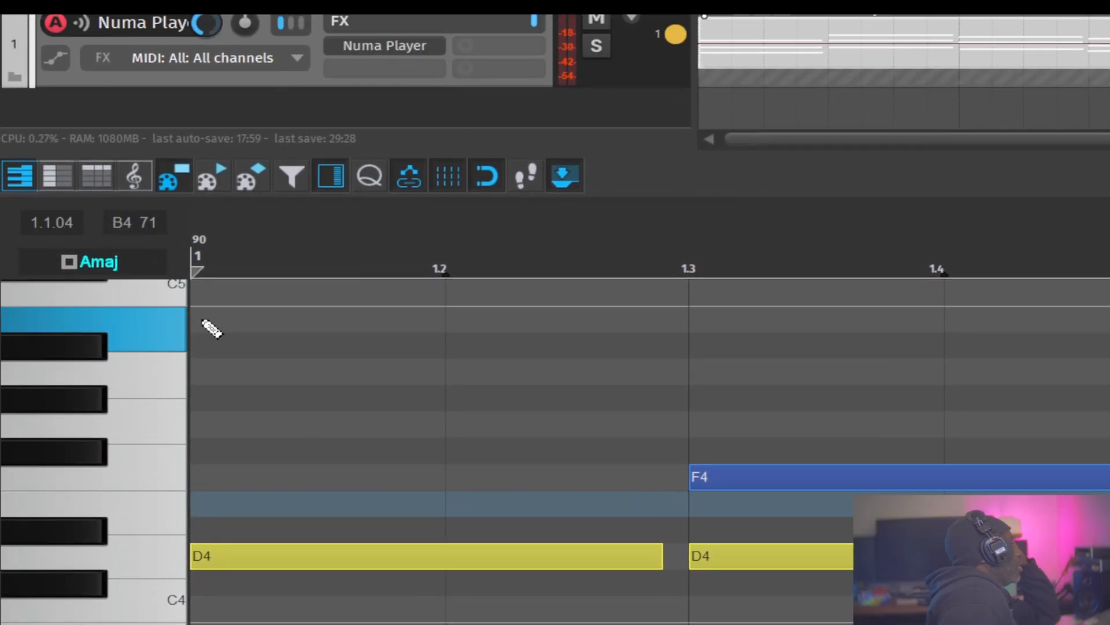
left_click_drag(147, 224, 576, 580)
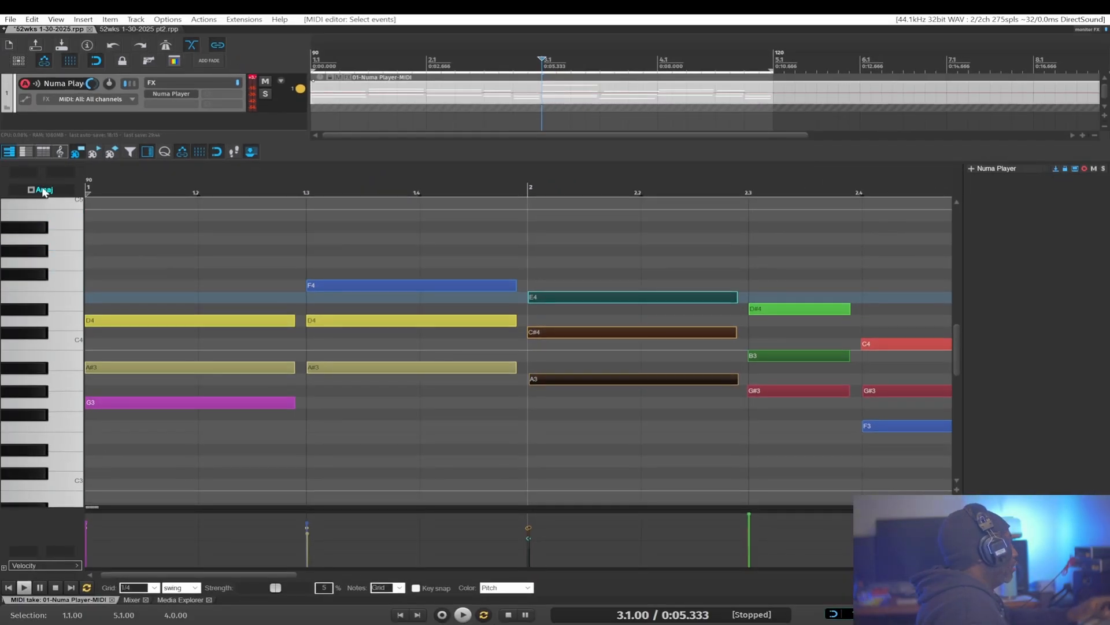
left_click_drag(161, 237, 249, 511)
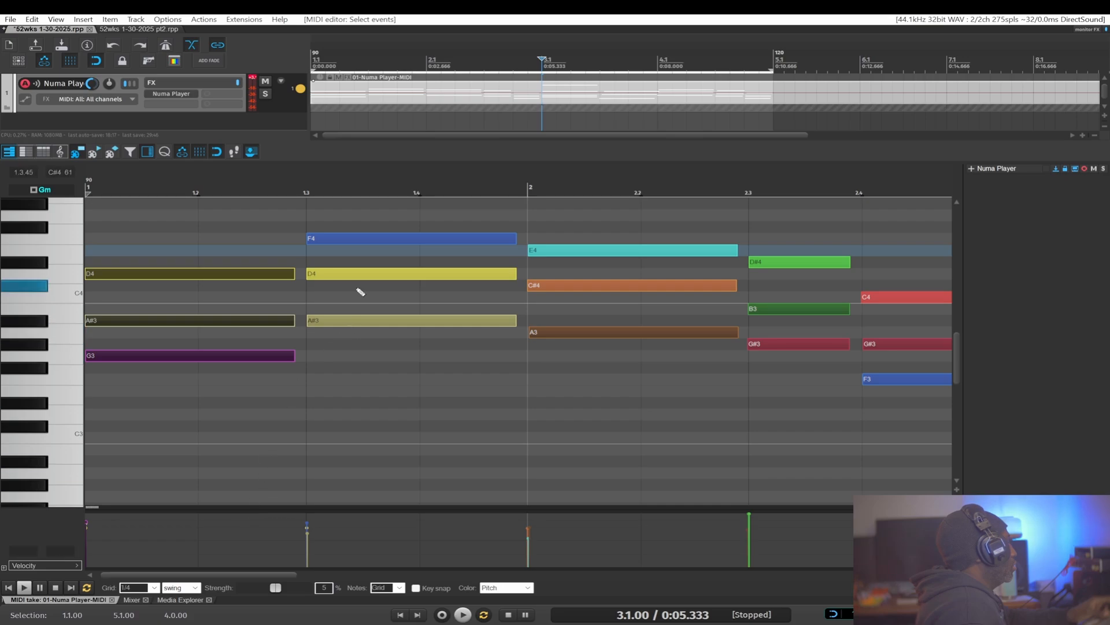
left_click_drag(378, 211, 399, 389)
scroll(434, 405, "up", 3)
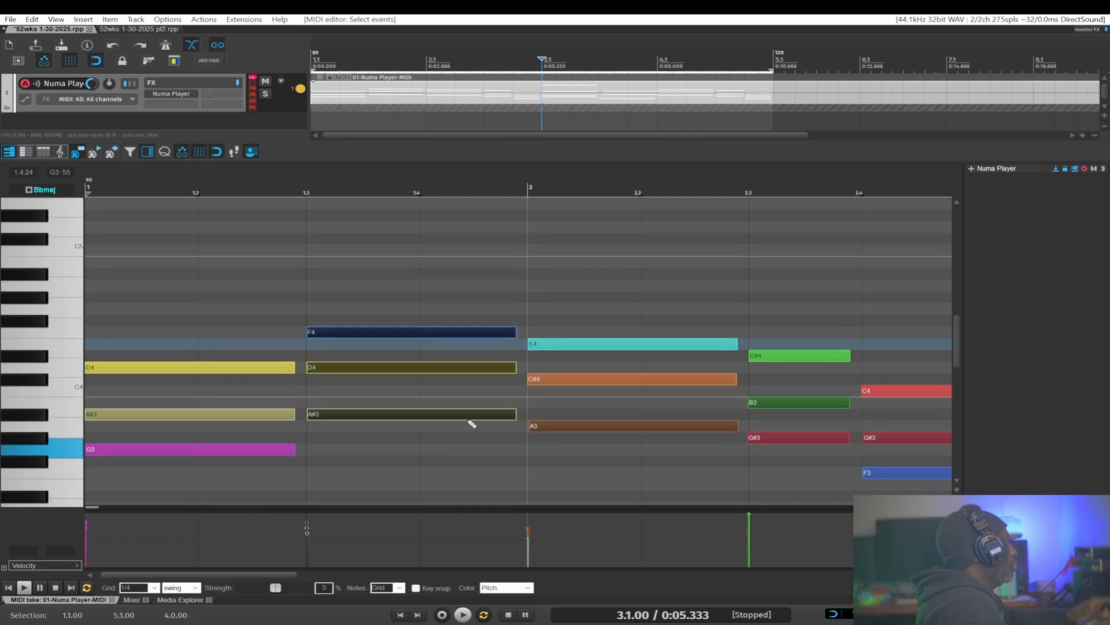
left_click_drag(610, 280, 484, 426)
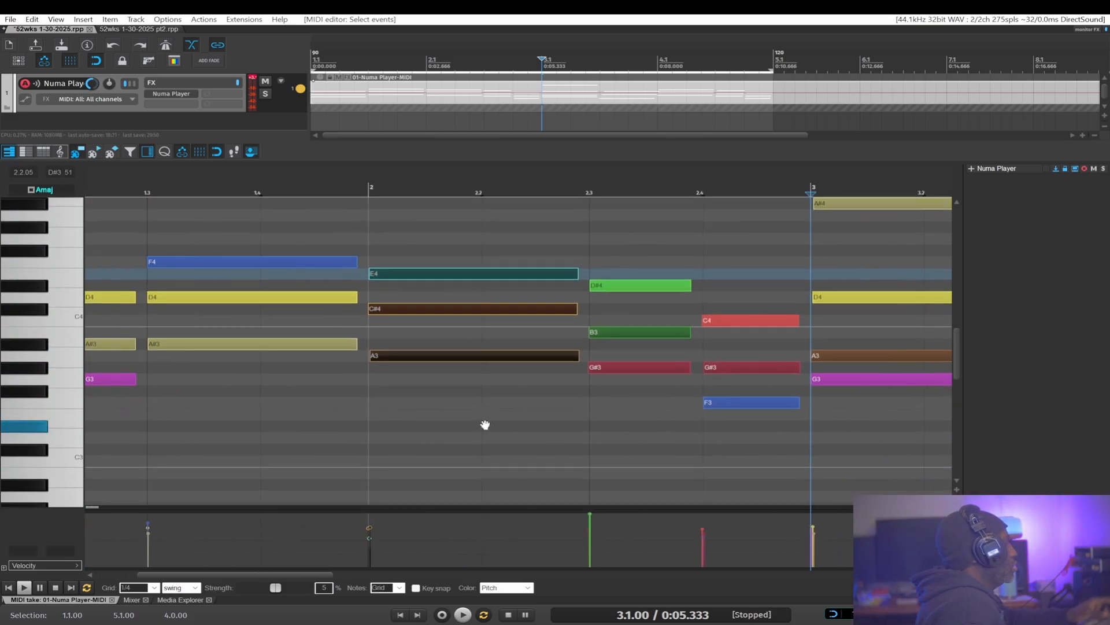
left_click_drag(618, 243, 424, 448)
left_click_drag(682, 205, 641, 481)
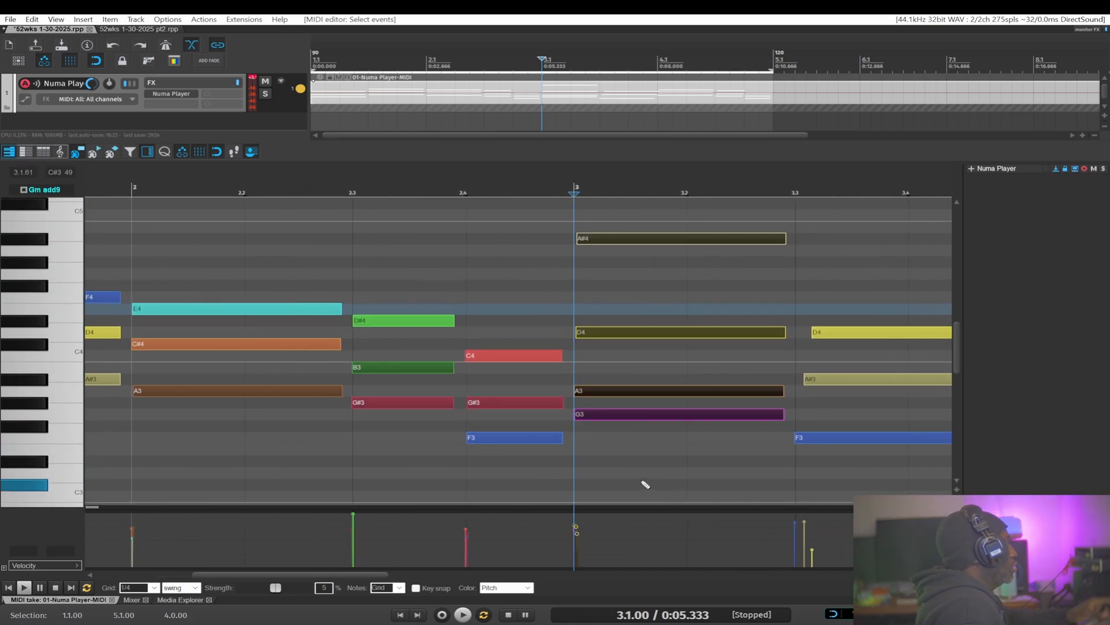
scroll(571, 415, "left", 5)
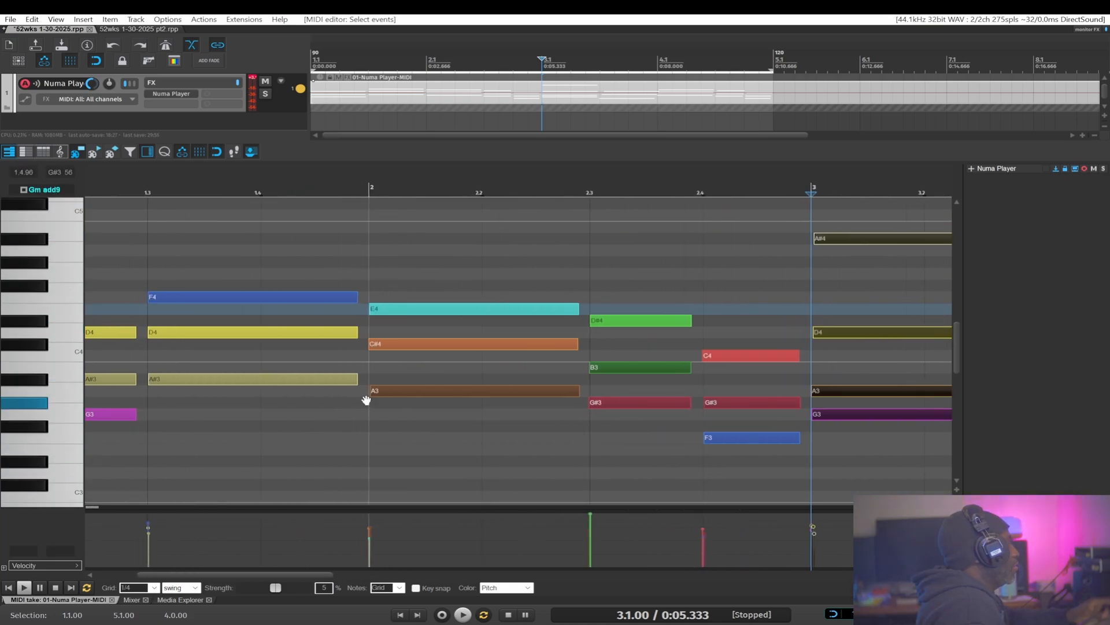
left_click_drag(211, 279, 145, 413)
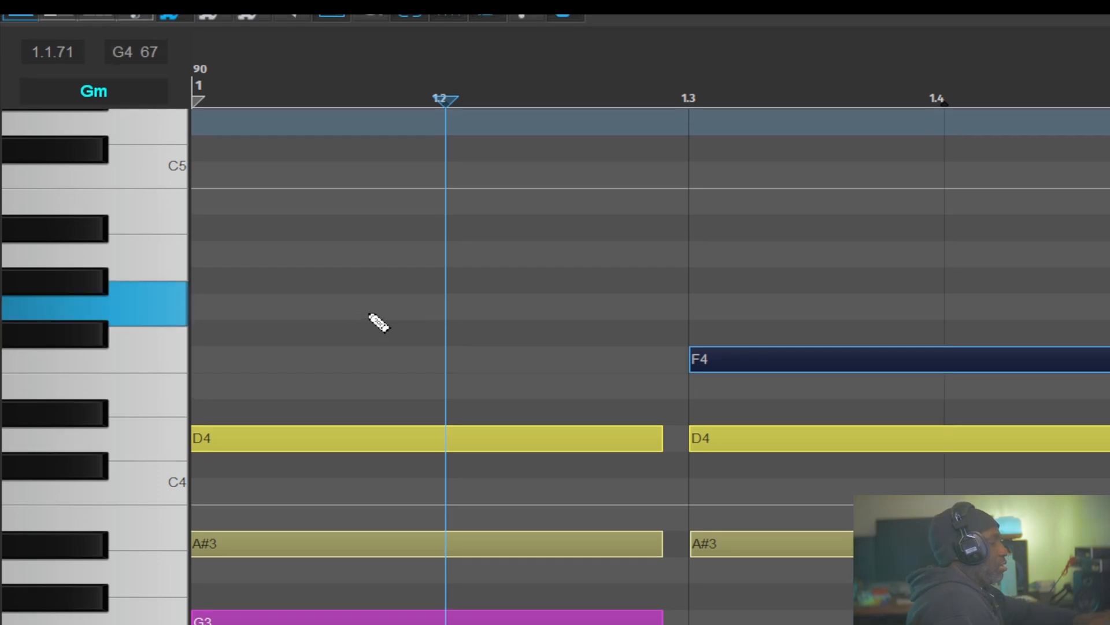
Step: Open the chord name display's options, and open the options of the transport's grid box
key("Down")
key("ctrl+z")
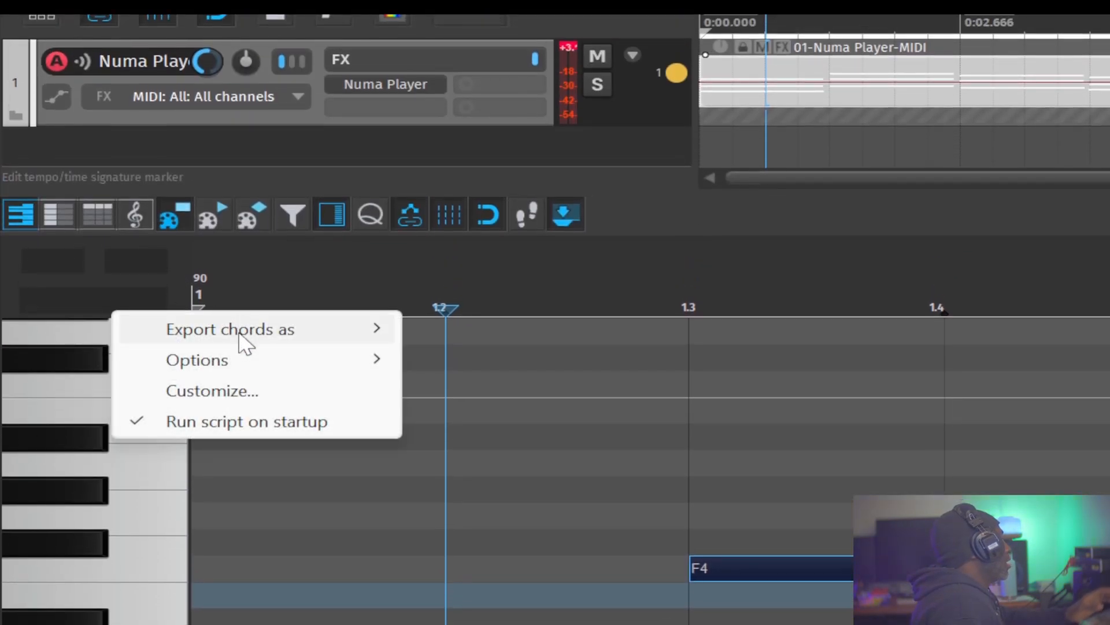
mouse_move(254, 326)
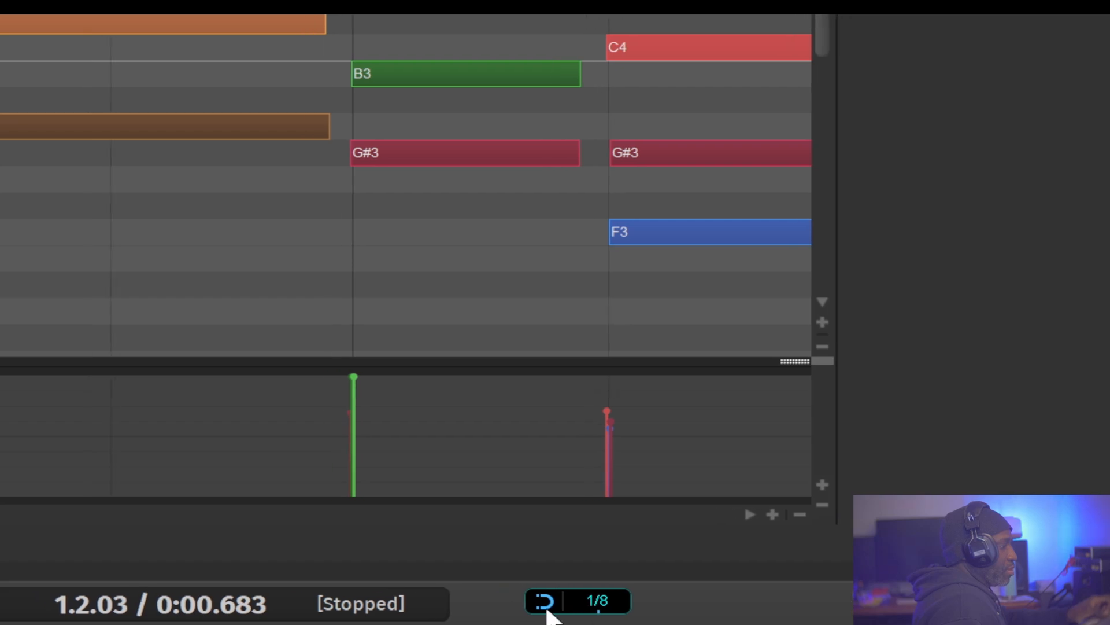
right_click(560, 612)
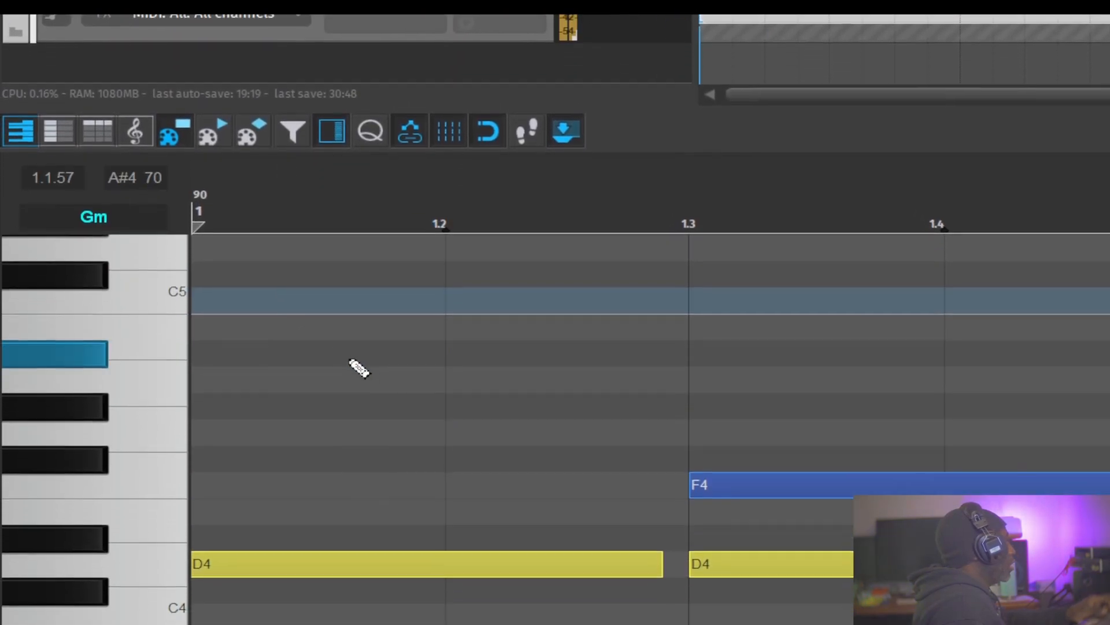
Step: Examine the formats available for exporting the detected chords, and close the list without choosing one
left_click_drag(202, 34, 365, 296)
left_click_drag(523, 442, 514, 590)
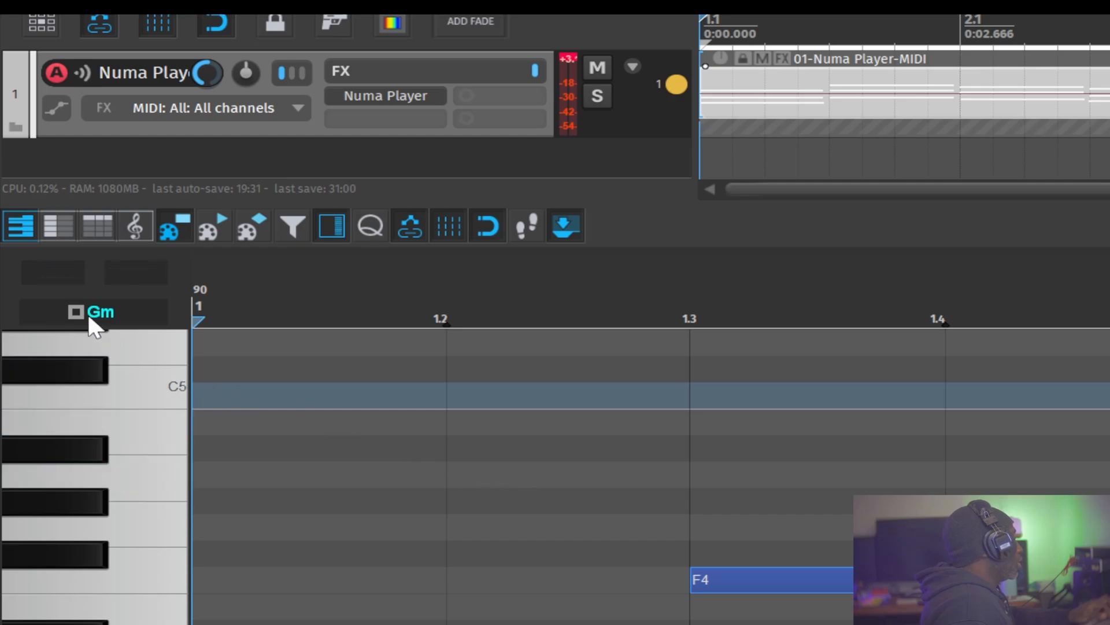
right_click(89, 317)
mouse_move(146, 347)
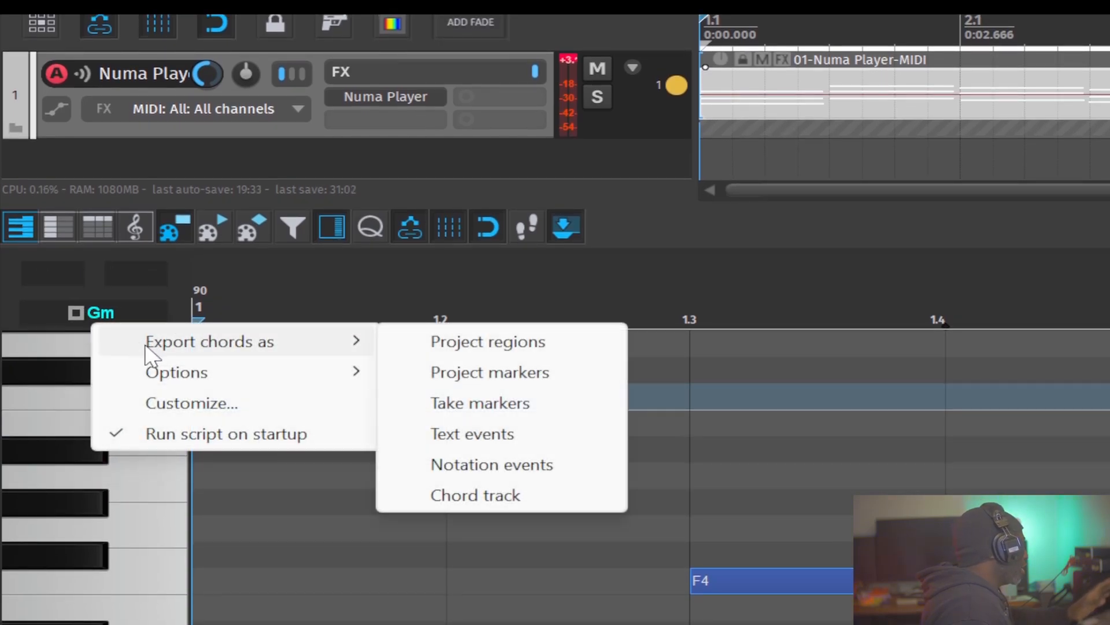
left_click(426, 565)
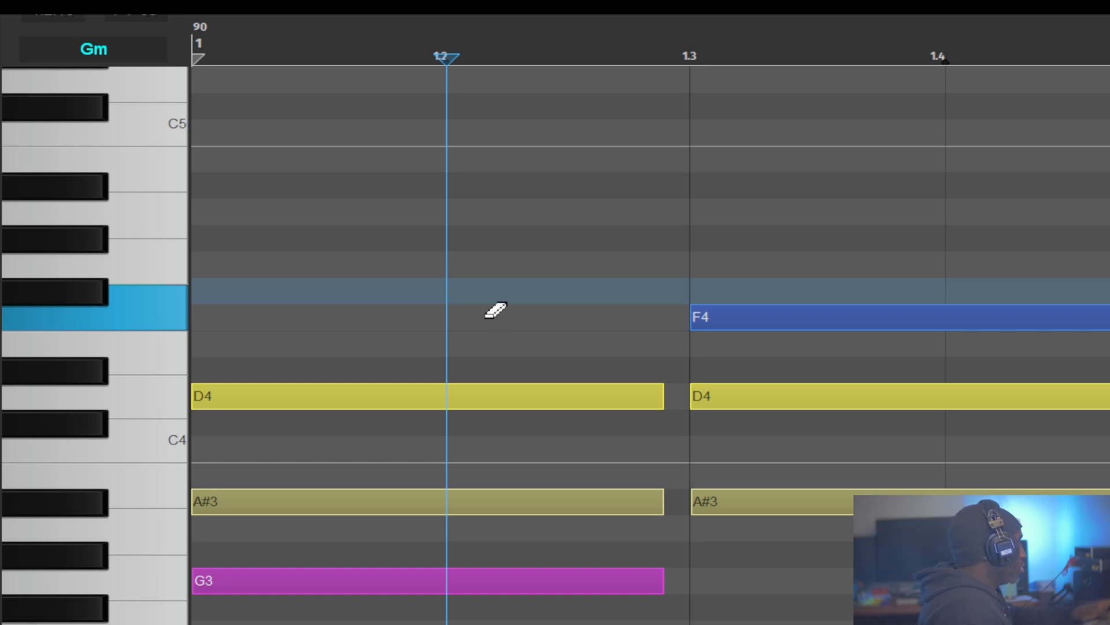
Step: Select the progression's notes across the four bars and export the detected chords as text events
scroll(486, 316, "down", 1)
scroll(494, 324, "down", 2)
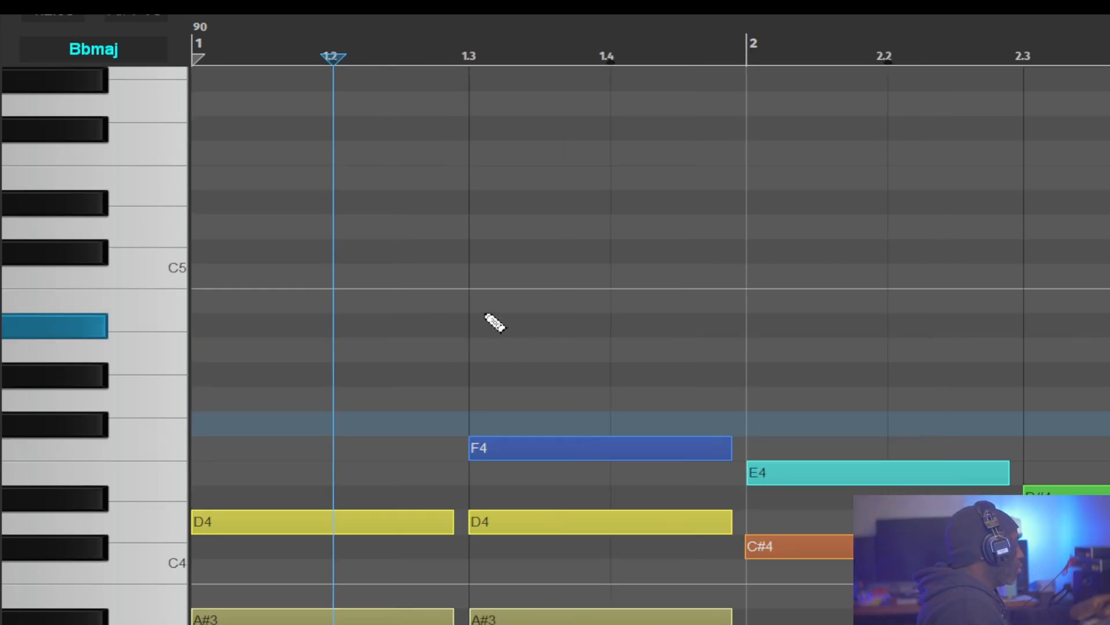
scroll(486, 322, "up", 1)
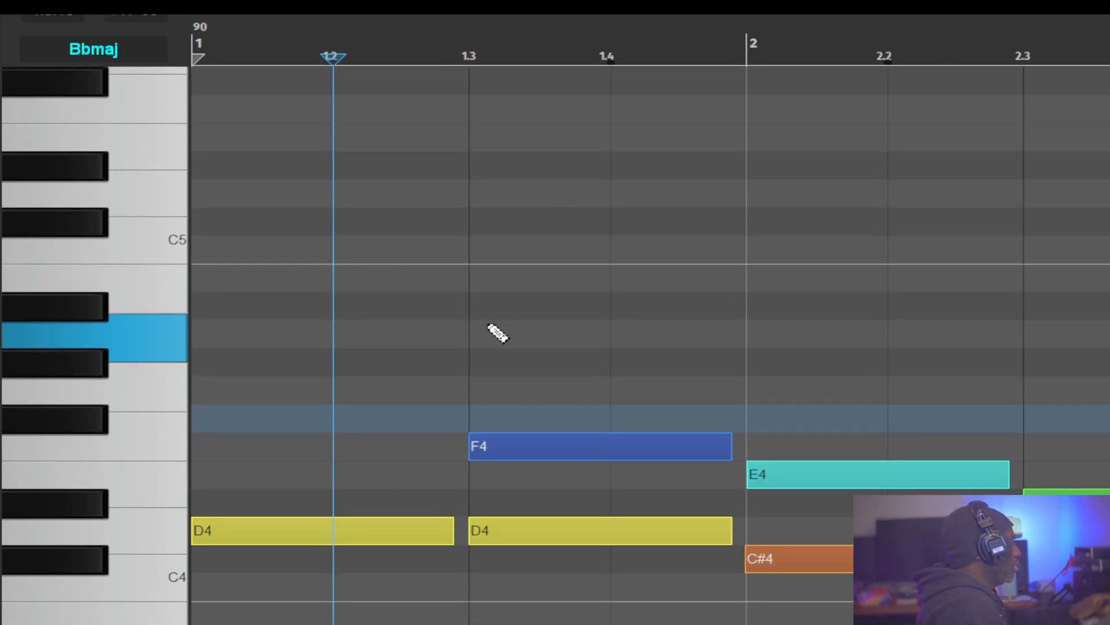
scroll(495, 330, "down", 3)
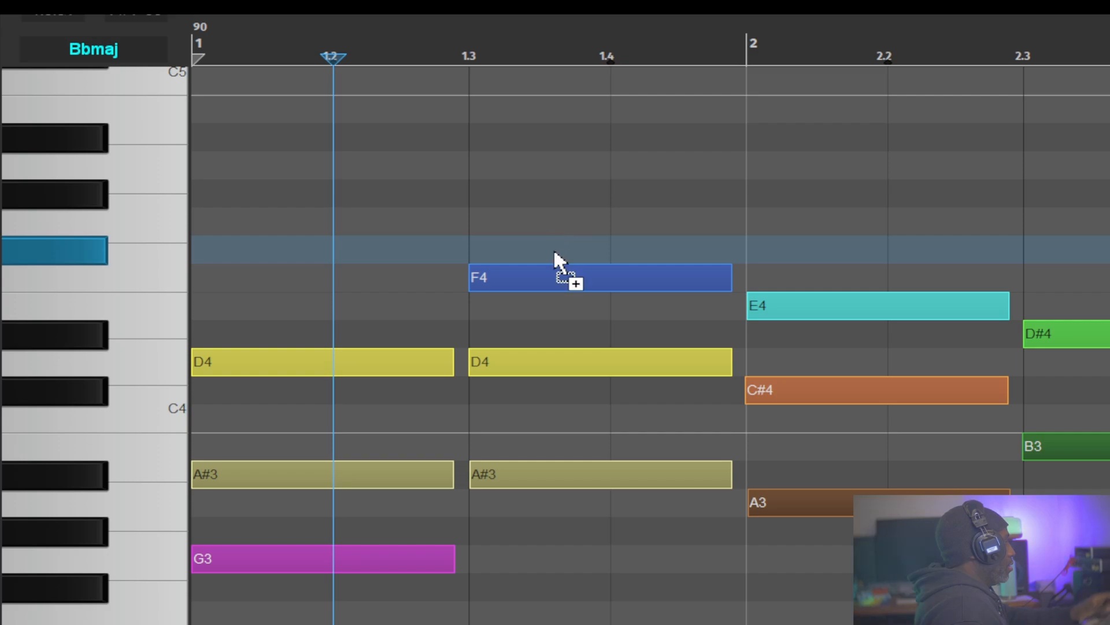
scroll(554, 249, "down", 1)
scroll(585, 220, "down", 2)
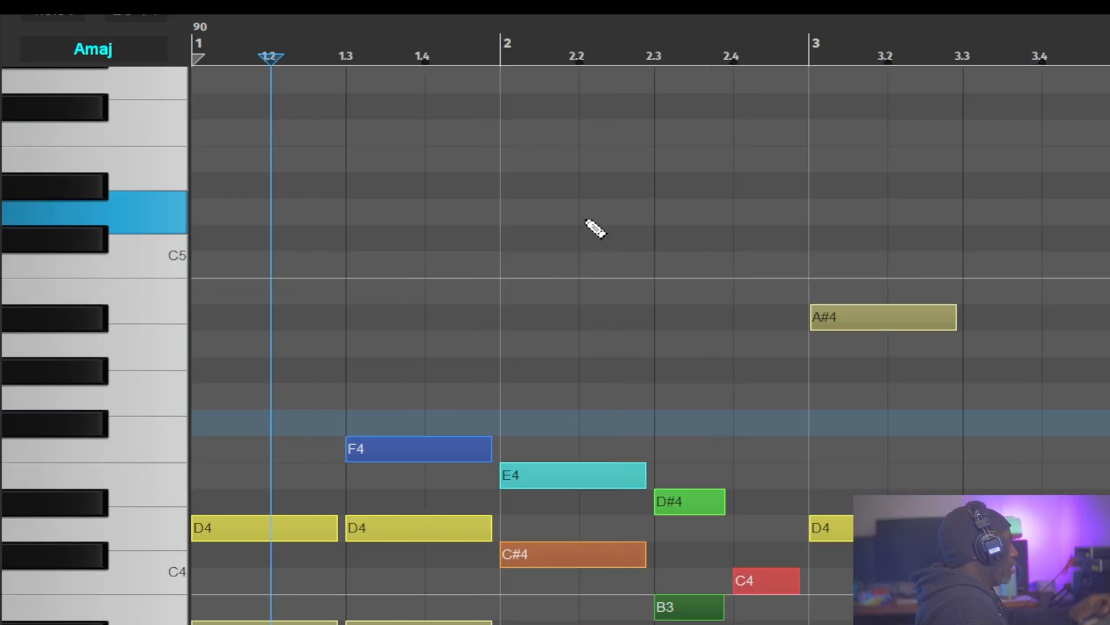
left_click_drag(624, 190, 897, 139)
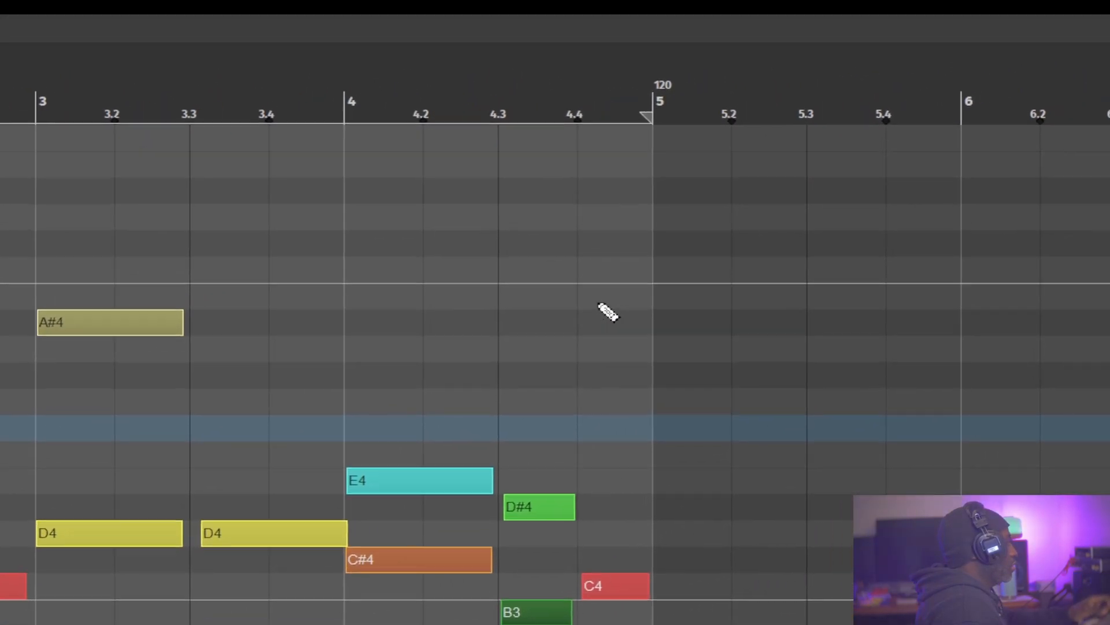
left_click_drag(565, 311, 558, 354)
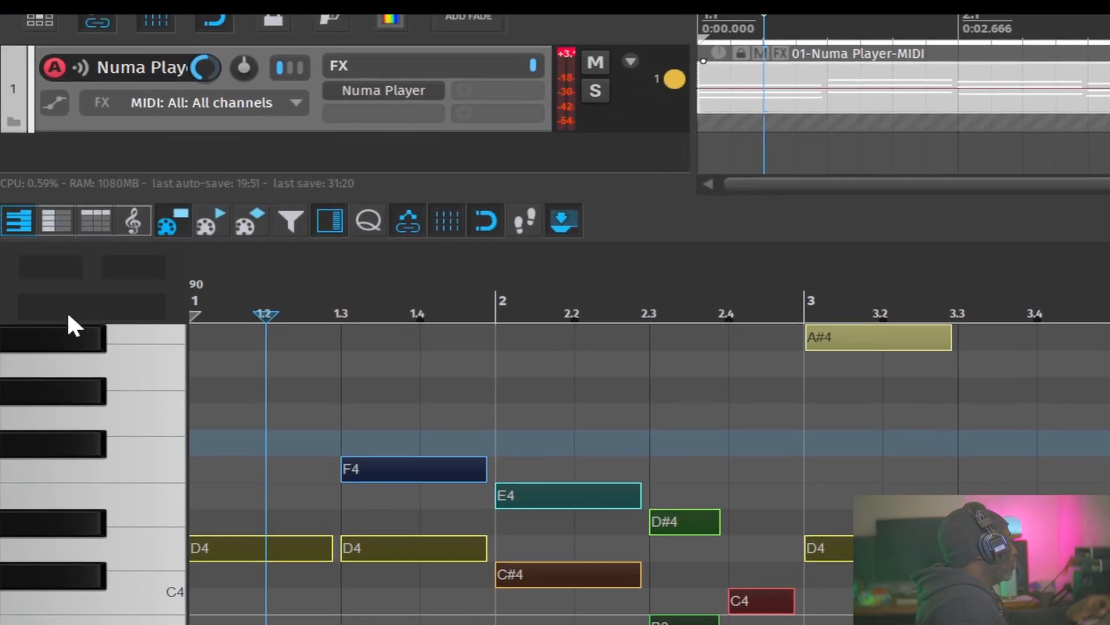
right_click(71, 320)
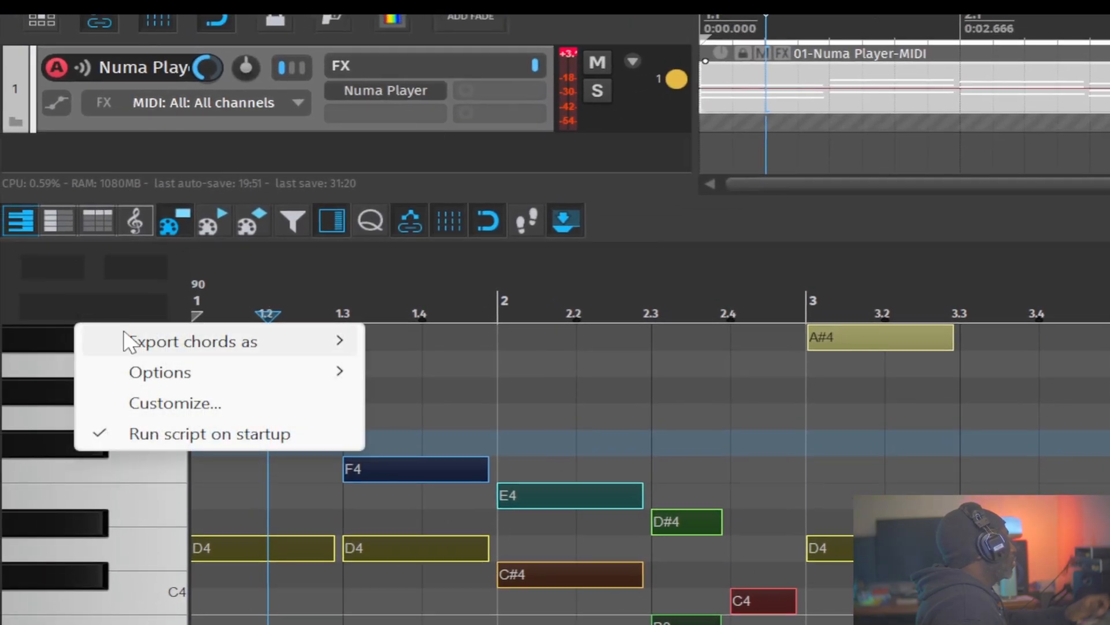
mouse_move(145, 350)
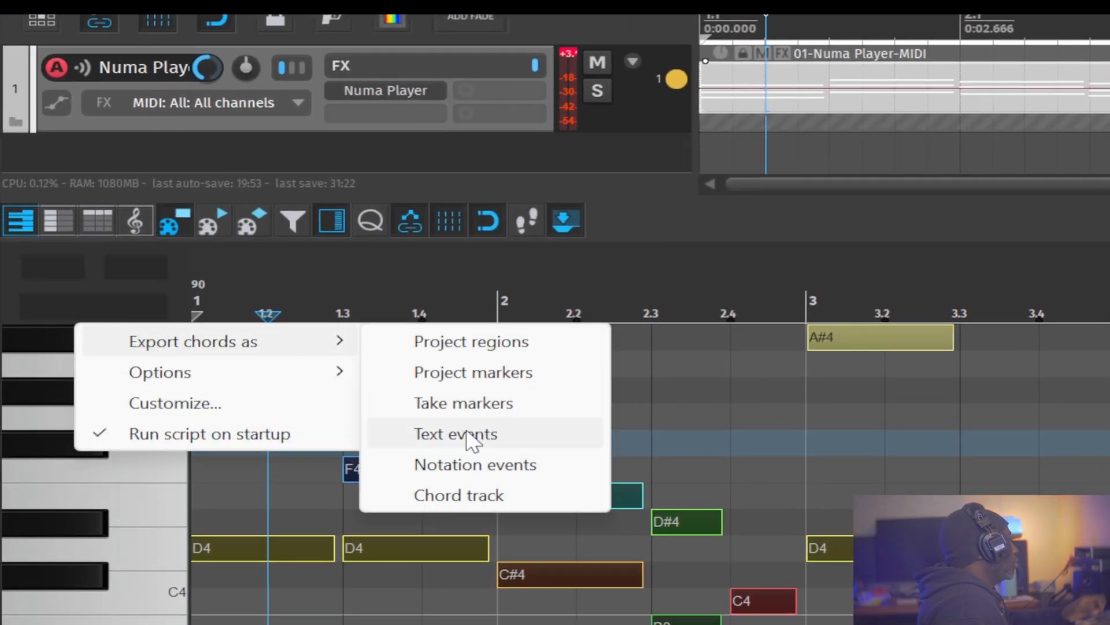
left_click(485, 435)
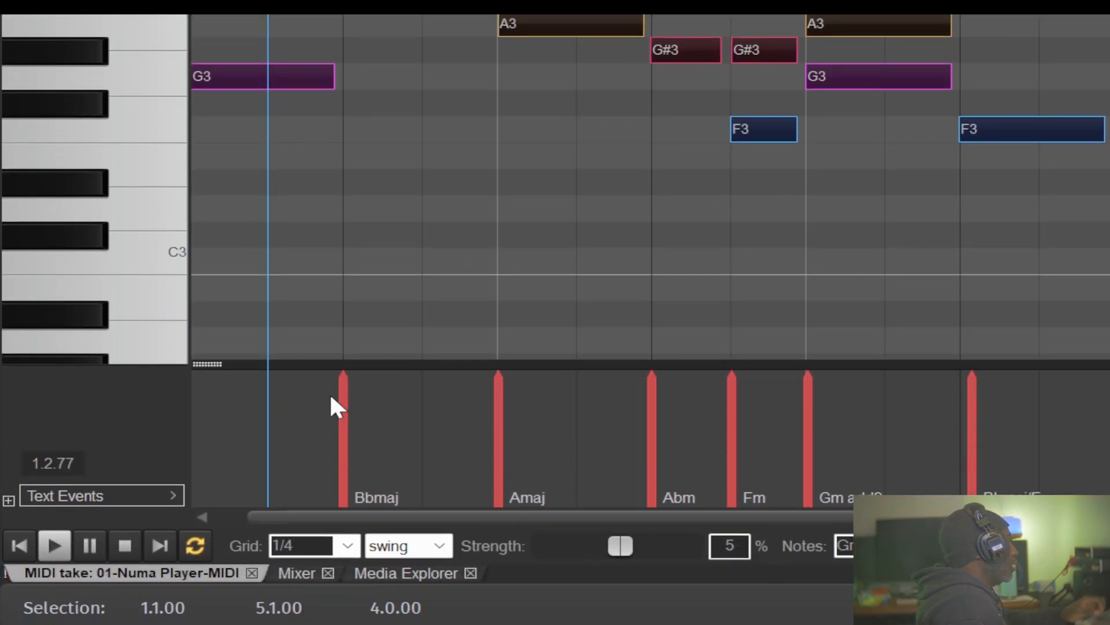
left_click_drag(659, 352, 662, 290)
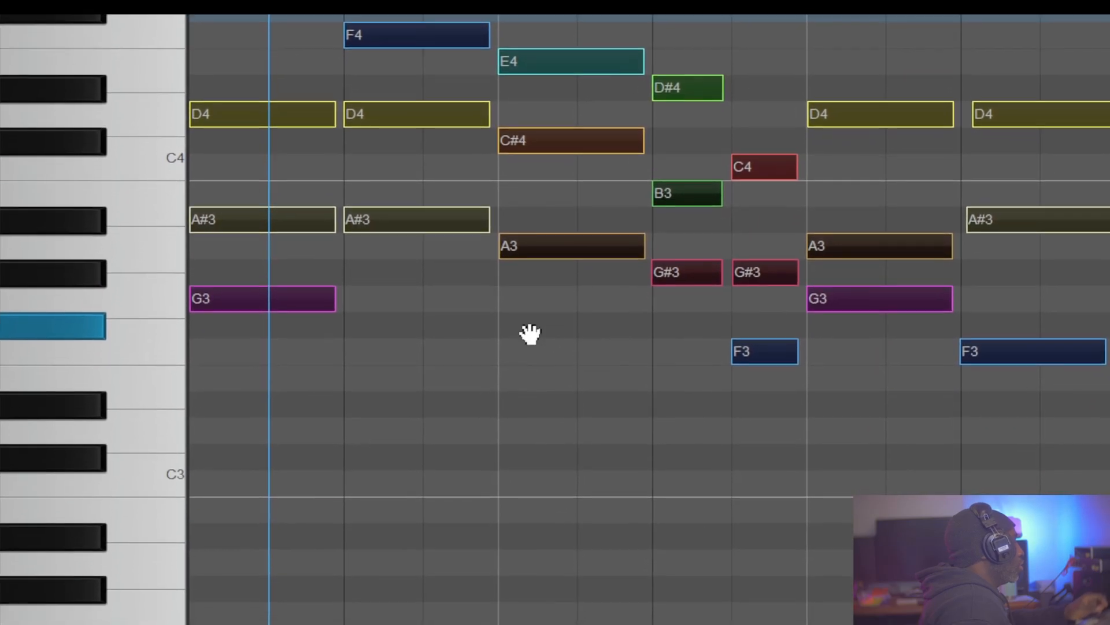
left_click_drag(498, 555, 573, 624)
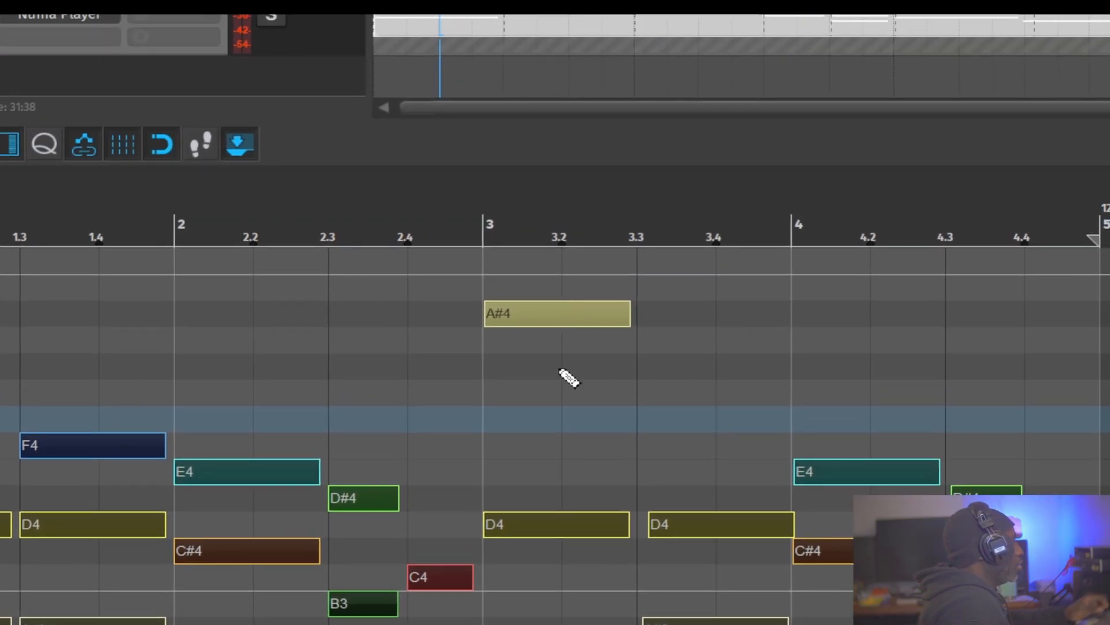
Step: Close the MIDI editor and enlarge the Numa Player track to examine the chord names on its MIDI item
mouse_move(567, 376)
left_mouse_down()
mouse_move(578, 624)
mouse_move(580, 462)
left_mouse_up()
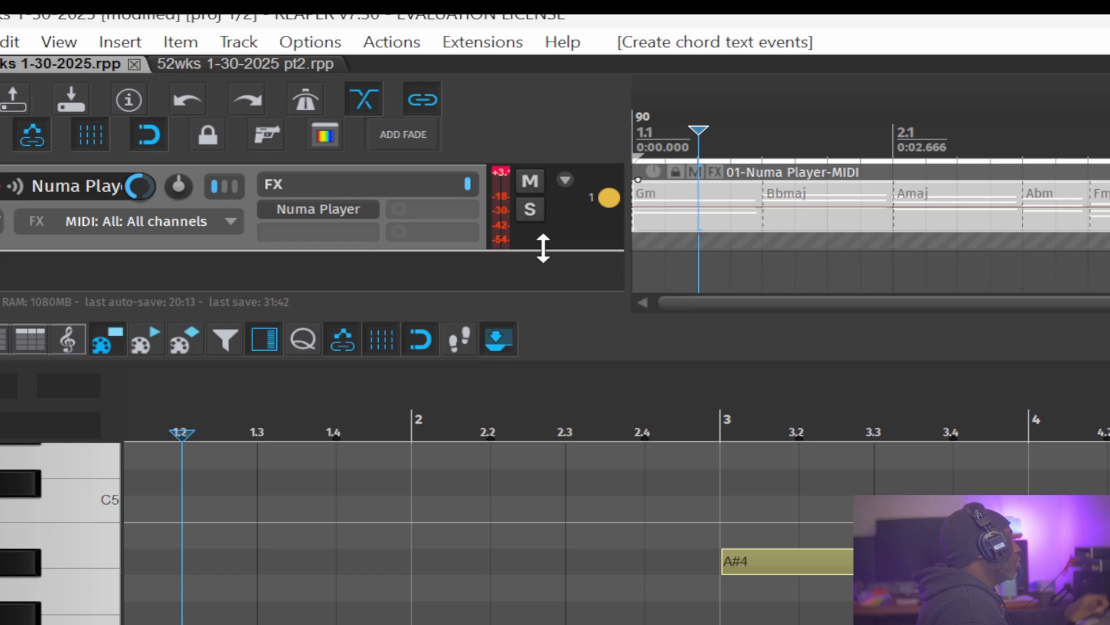
left_click_drag(540, 249, 555, 315)
key("Escape")
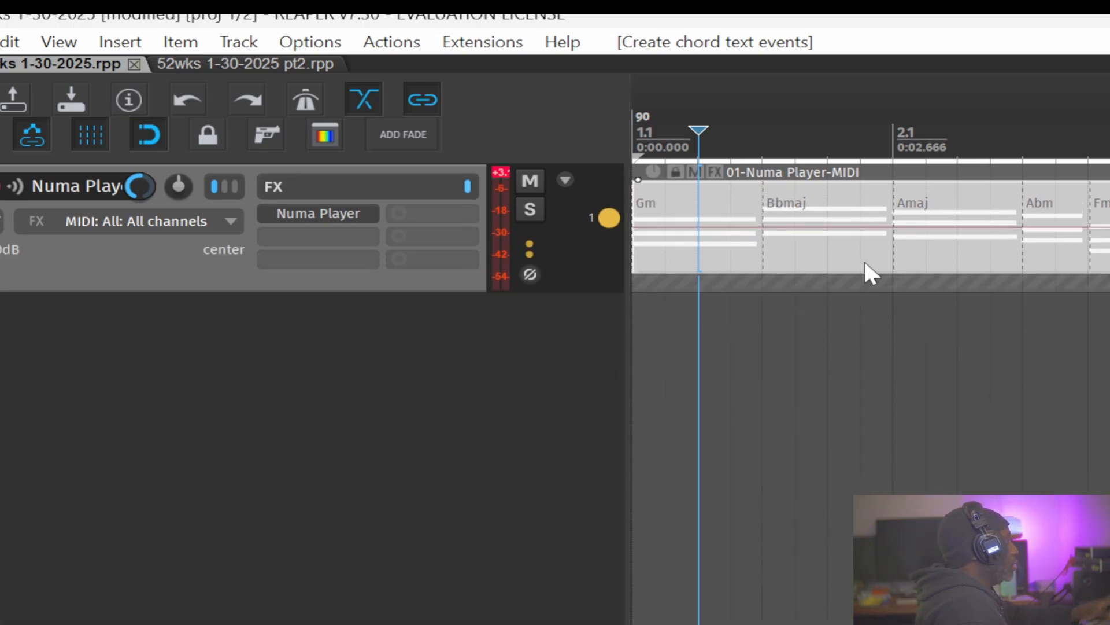
left_click_drag(471, 290, 503, 483)
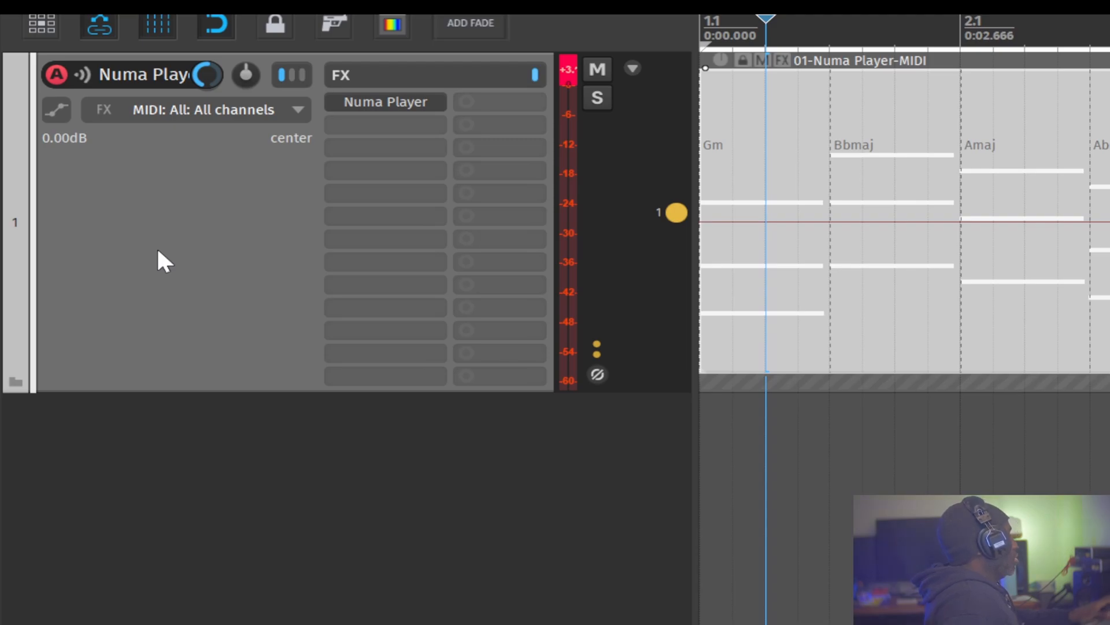
Step: Reopen the chord item in the MIDI editor and select only the A#4 note at the start of bar 3
double_click(1012, 220)
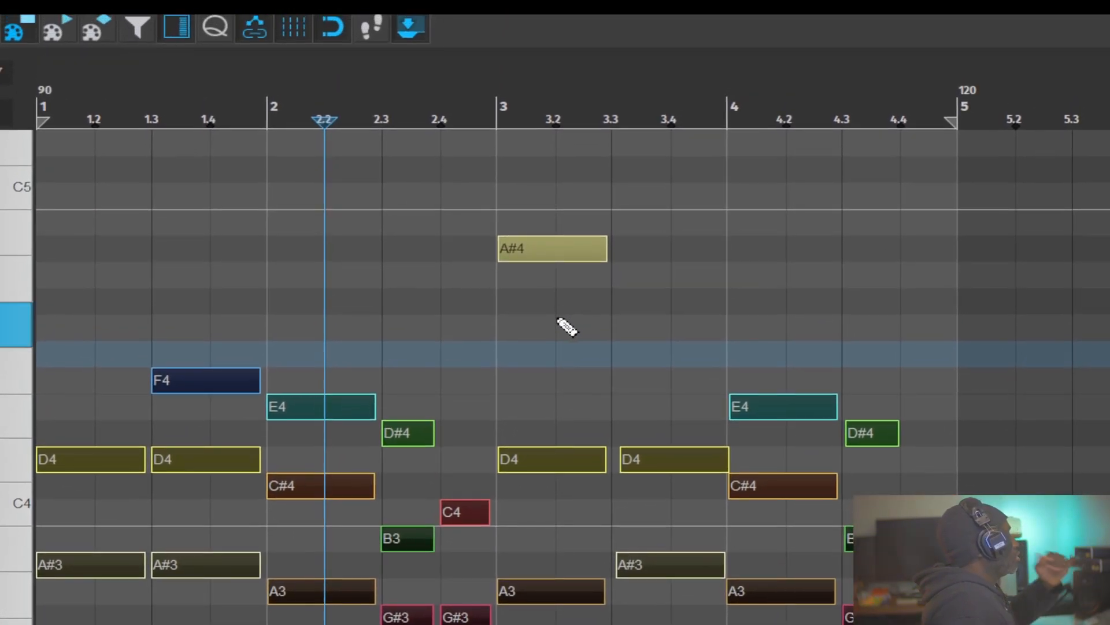
left_click_drag(590, 194, 547, 325)
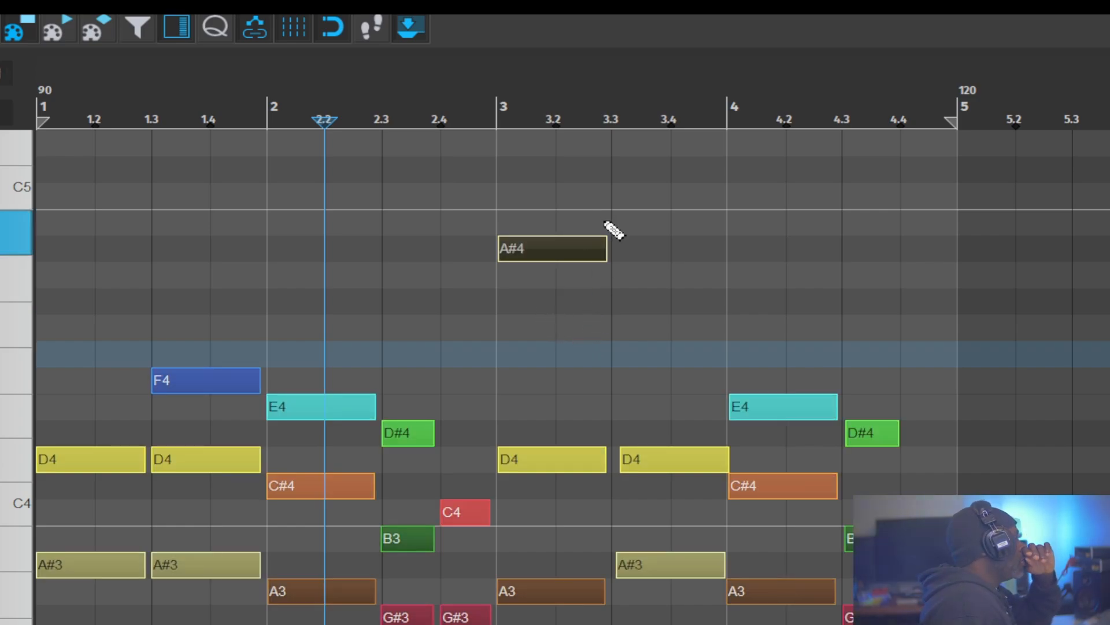
scroll(663, 452, "up", 2)
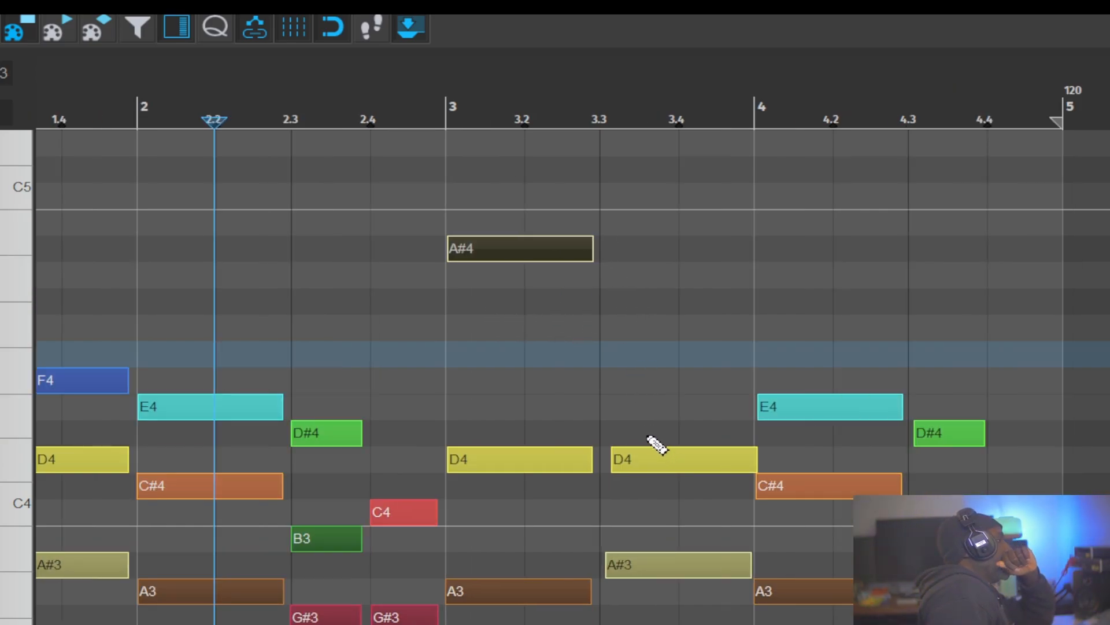
left_click_drag(657, 444, 884, 450)
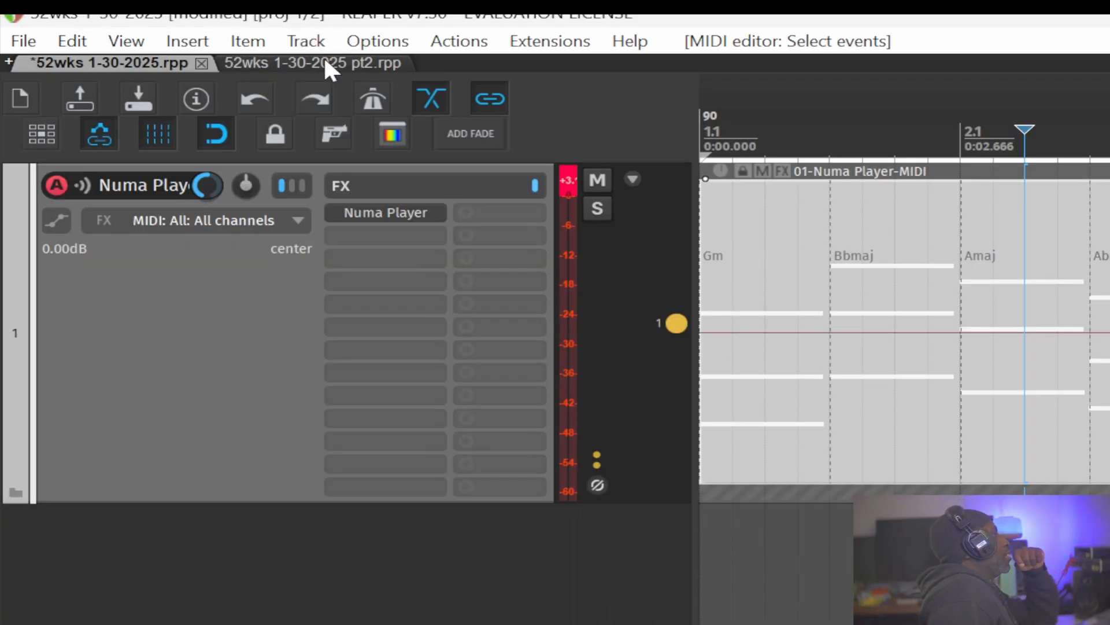
Step: Switch to the 52wks 1-30-2025 pt2.rpp project and run the cool_MK Slicer.lua script on the piano loop
left_click(323, 61)
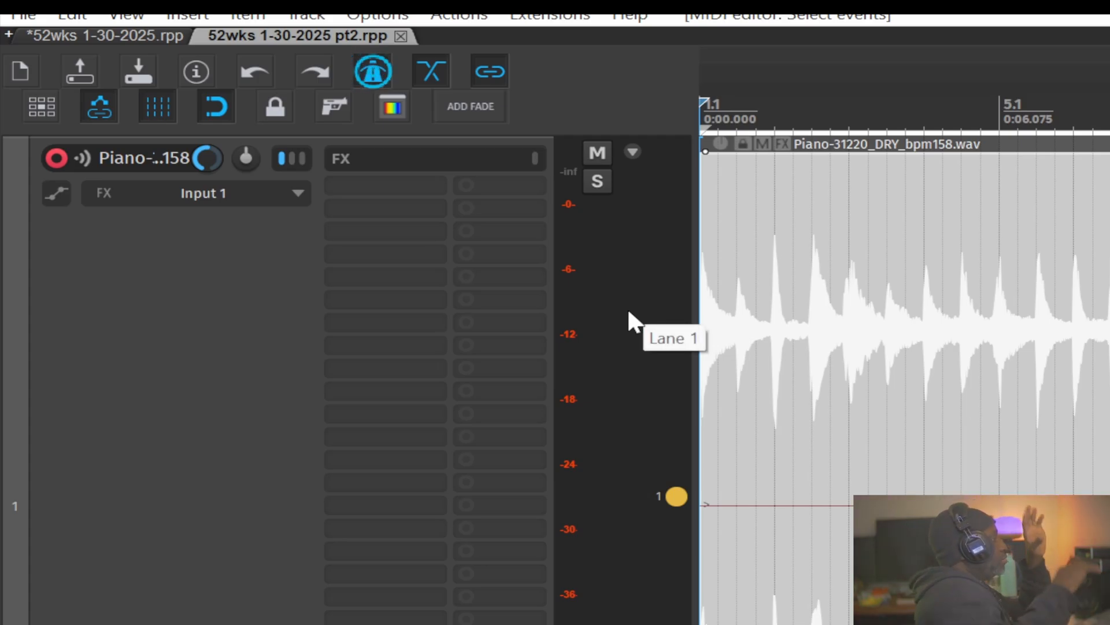
key("shift+slash")
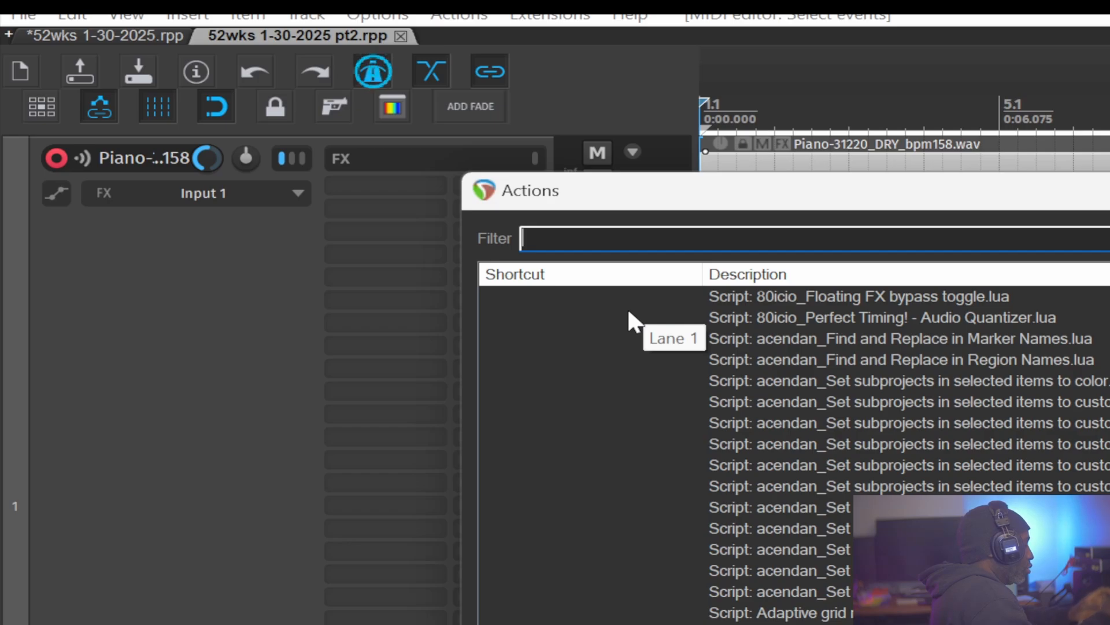
type("mk slic")
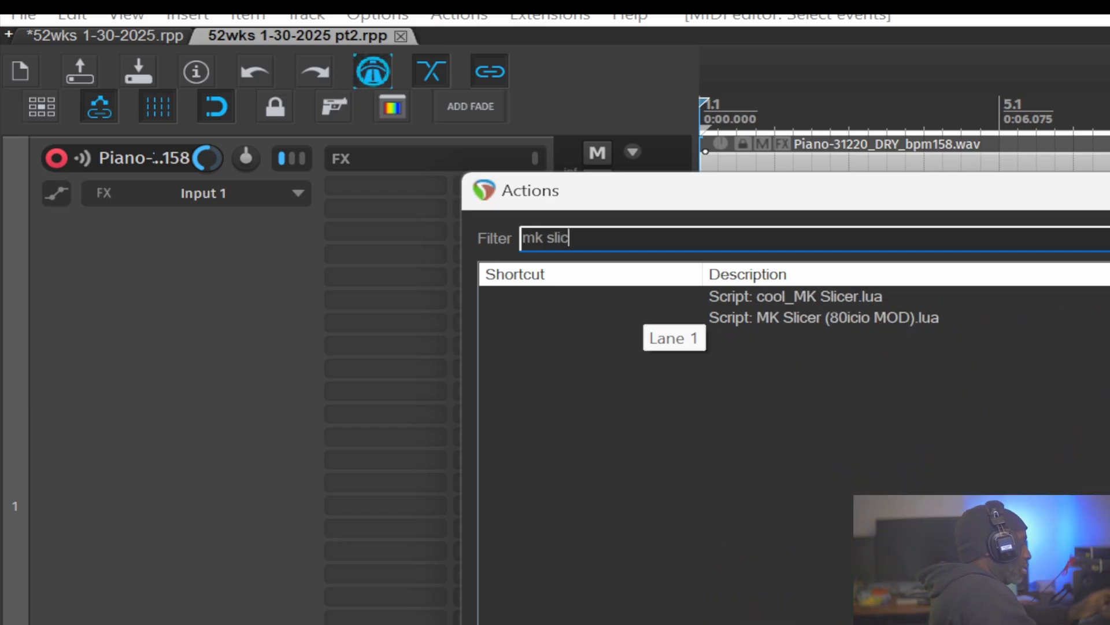
left_click(632, 318)
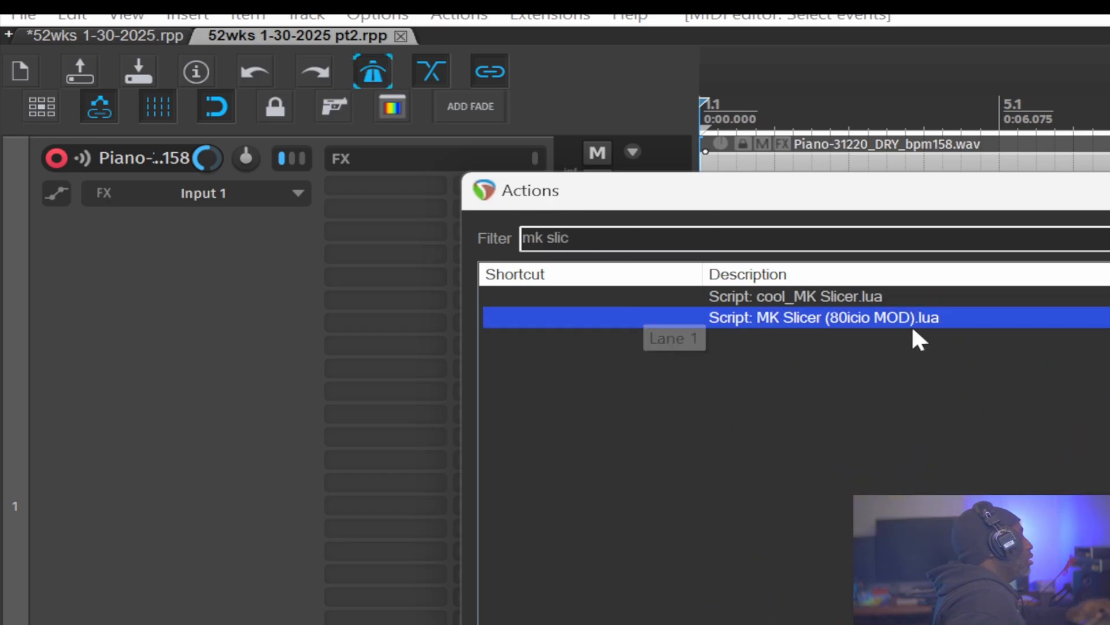
double_click(801, 296)
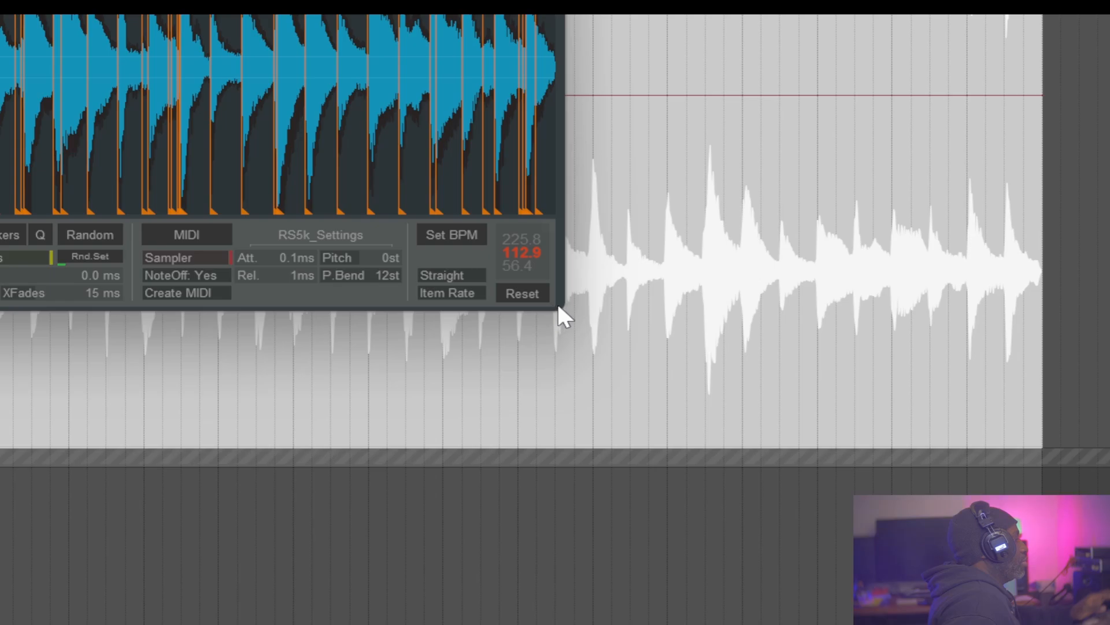
Step: Resize and reposition the MK Slicer window to examine the piano loop's slices, and close the slicer
left_click_drag(557, 312, 728, 324)
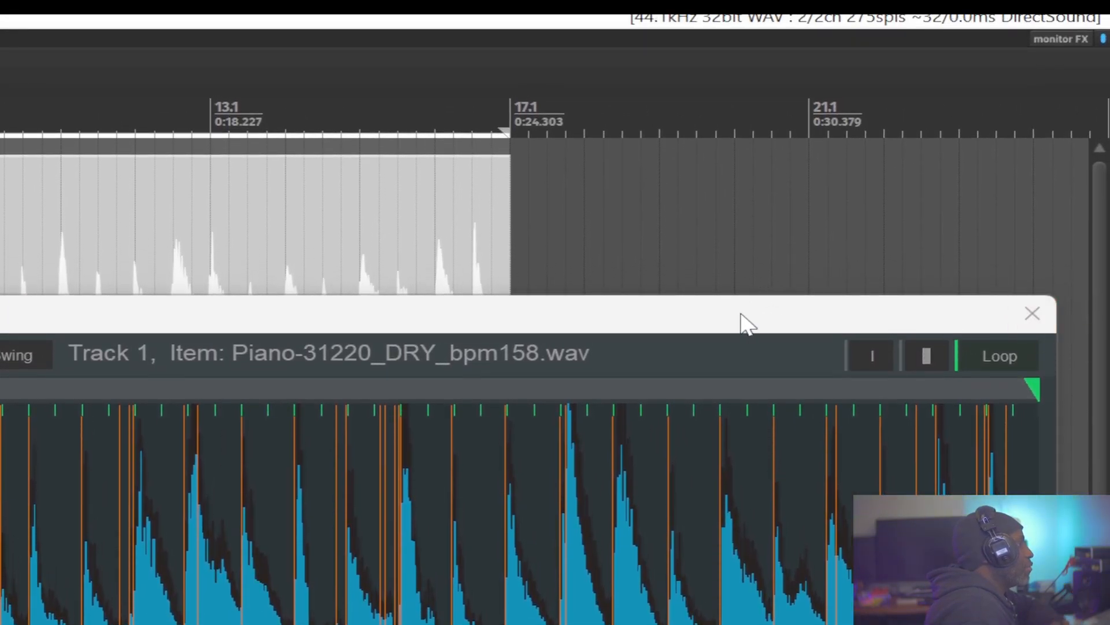
left_click_drag(748, 324, 488, 272)
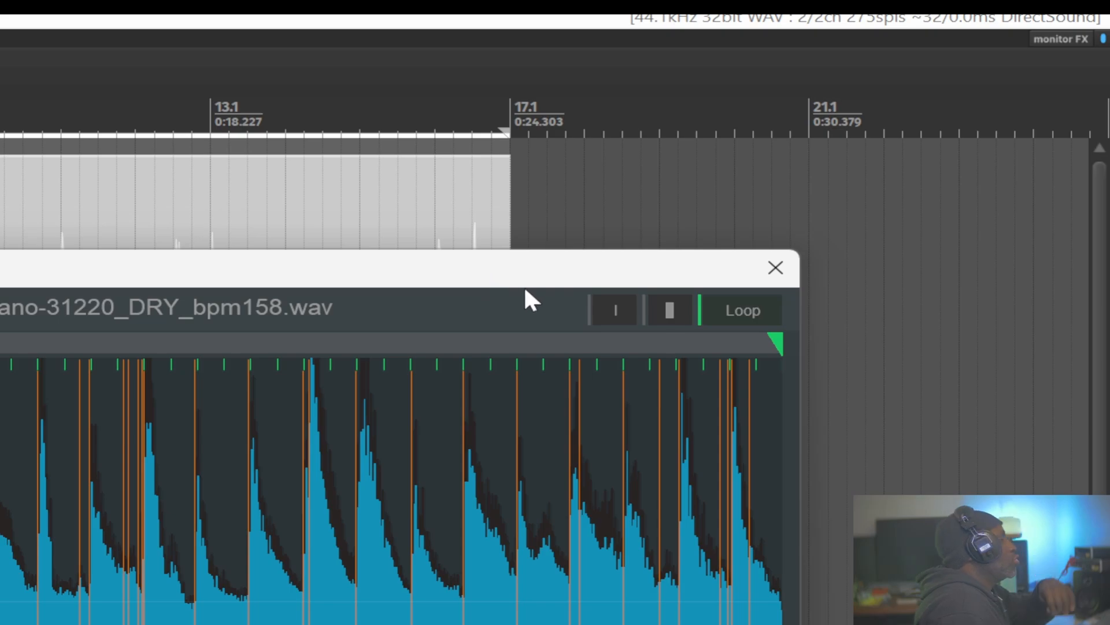
left_click(775, 268)
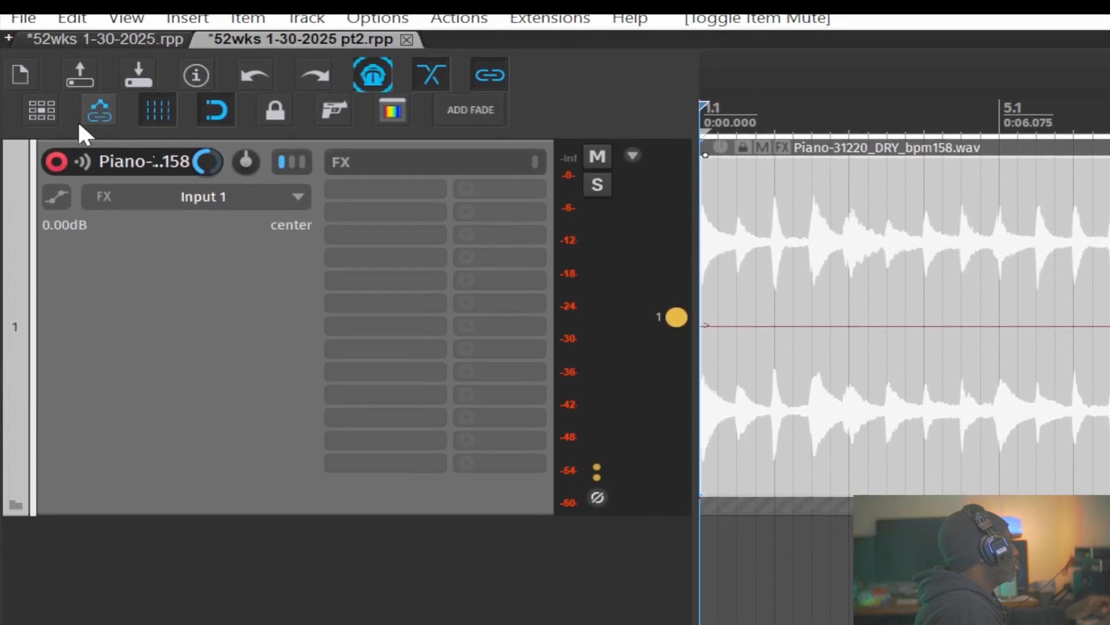
Step: Disarm recording on the piano track, deselect the track, and briefly open Quick Adder
left_click(56, 161)
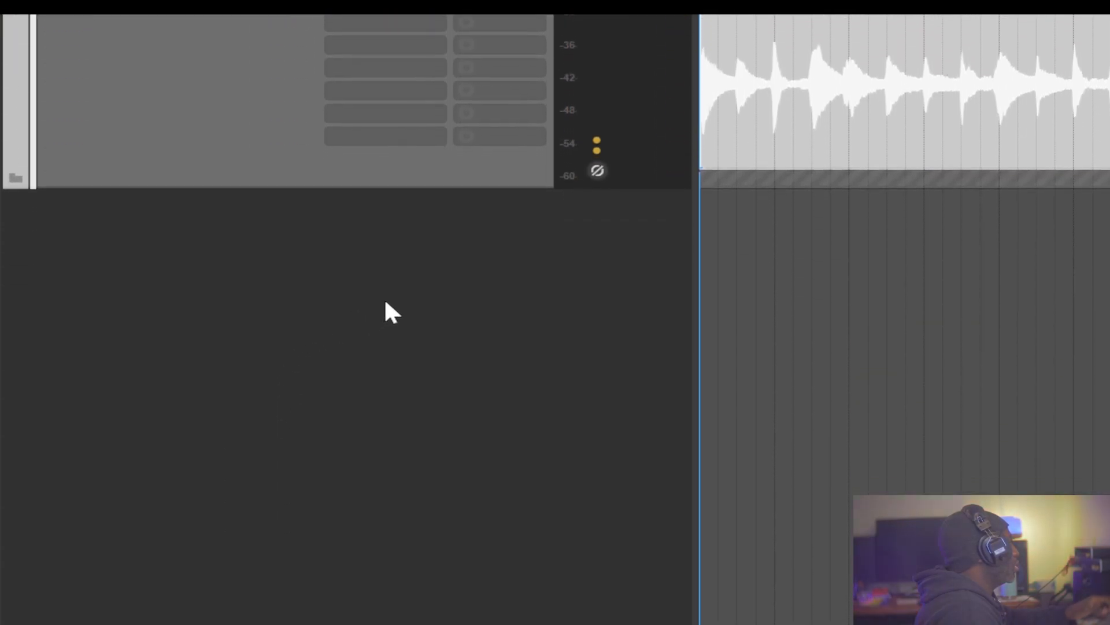
left_click(396, 291)
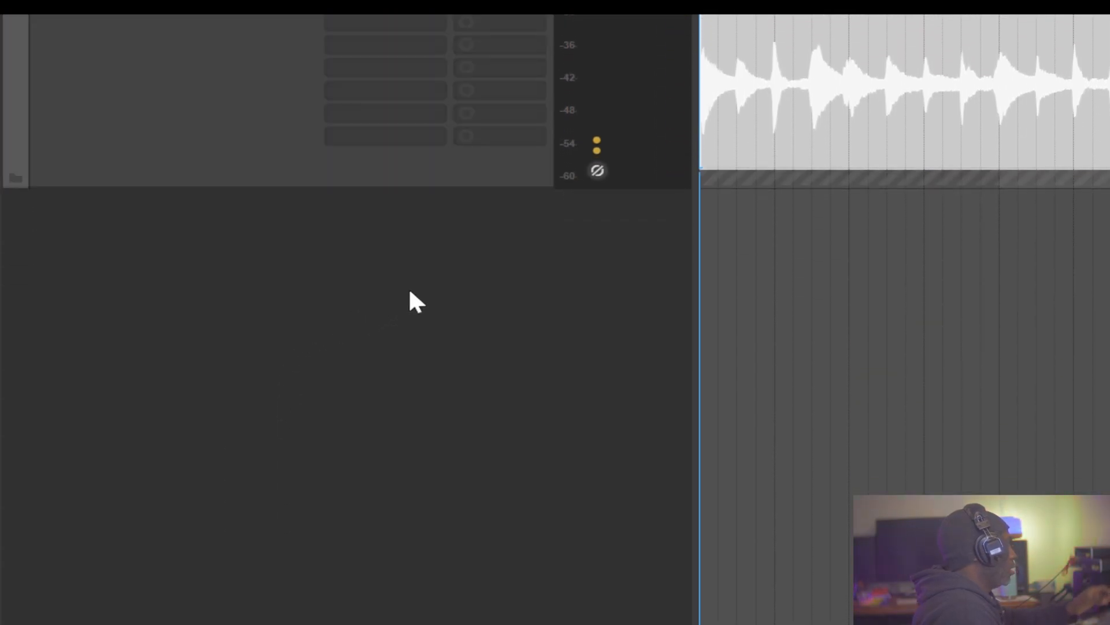
key("q")
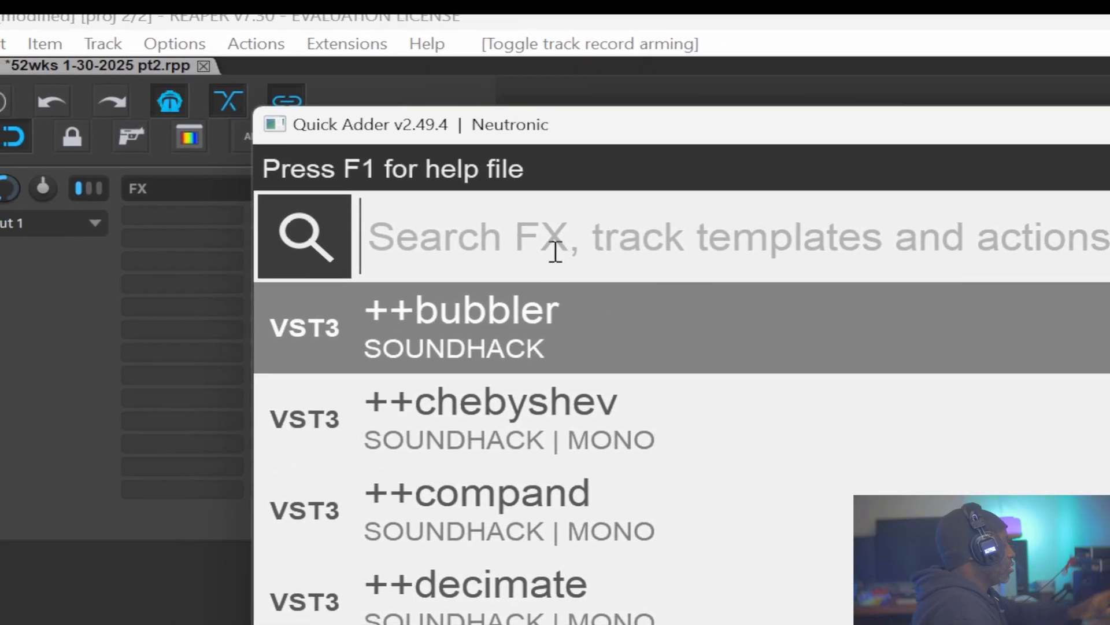
key("Escape")
Step: Examine the Developers and Folders groups in the piano track's FX browser, including the iMM folders, and close the browser
key("f")
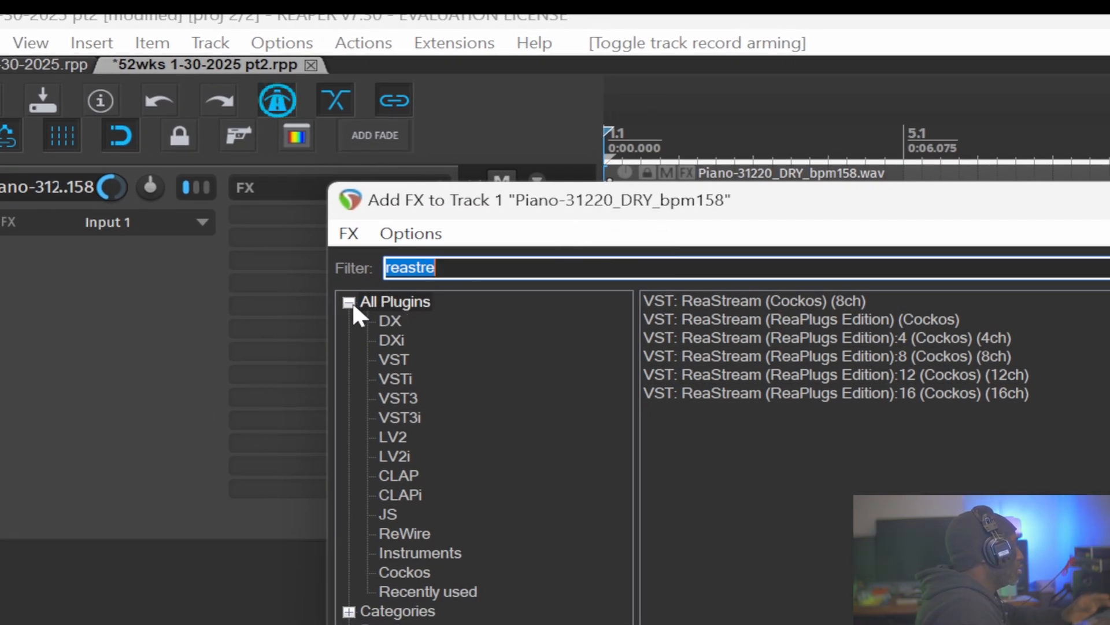
left_click(348, 301)
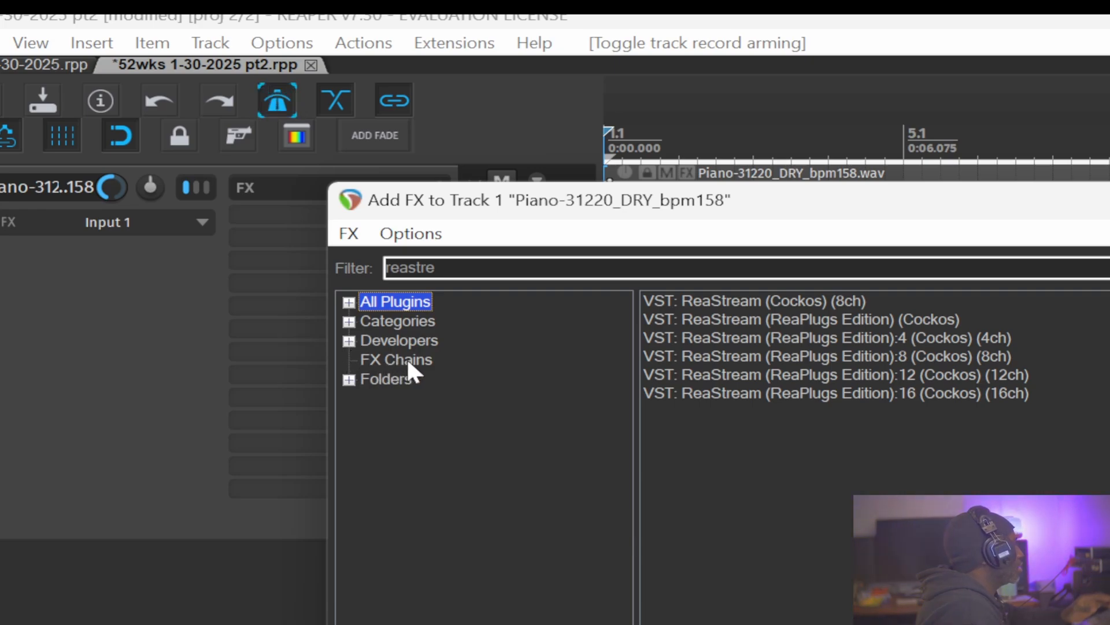
left_click(349, 341)
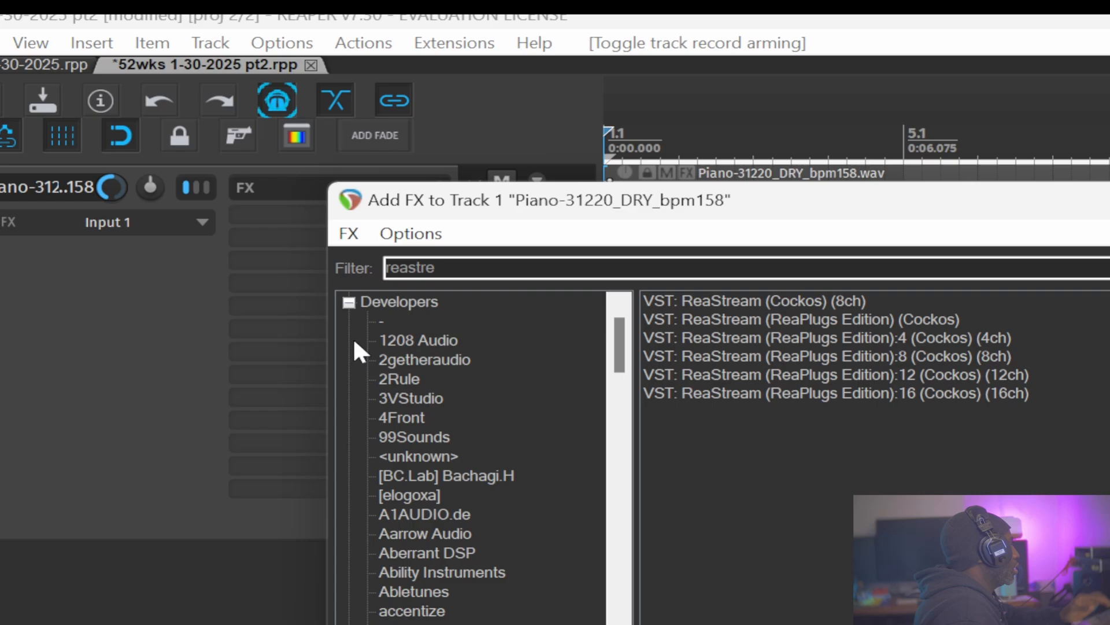
left_click(349, 302)
left_click(349, 380)
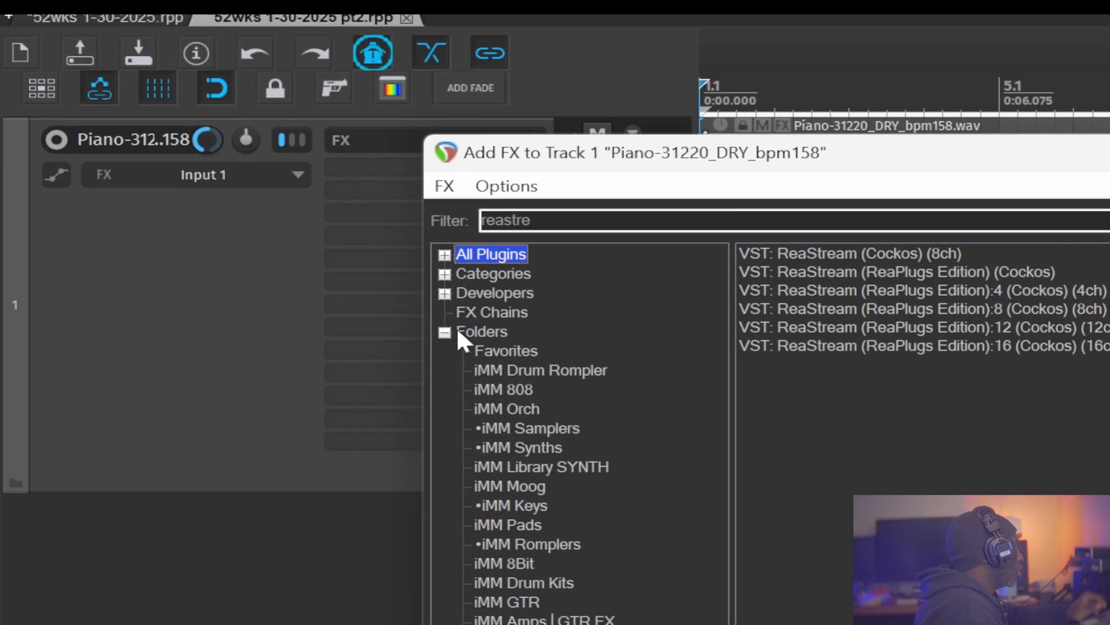
left_click(485, 349)
left_click(504, 370)
left_click(502, 413)
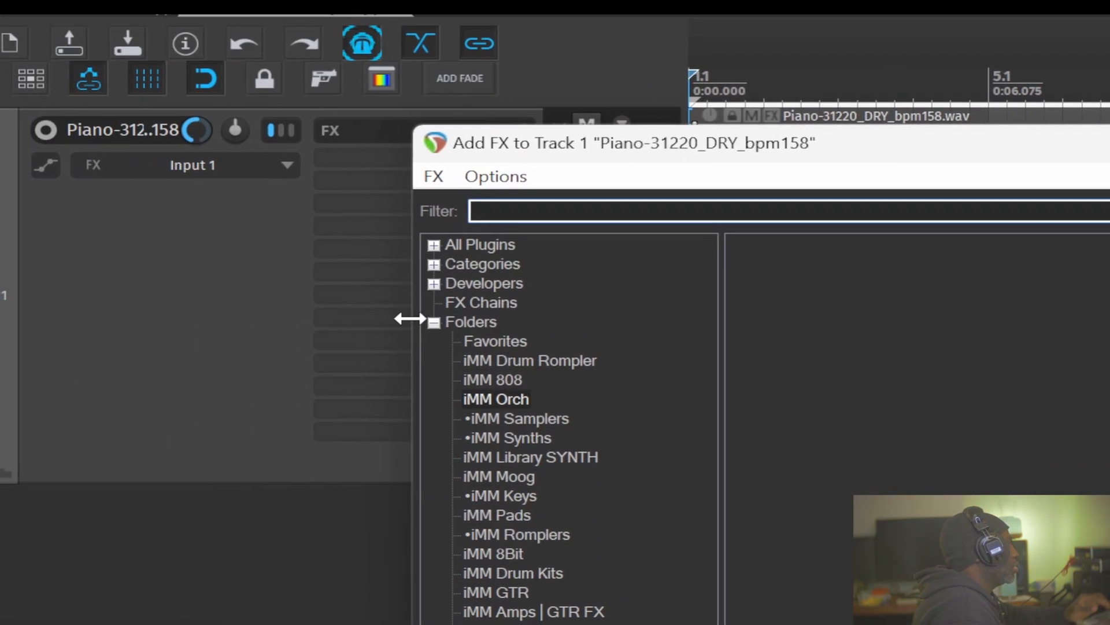
left_click(434, 322)
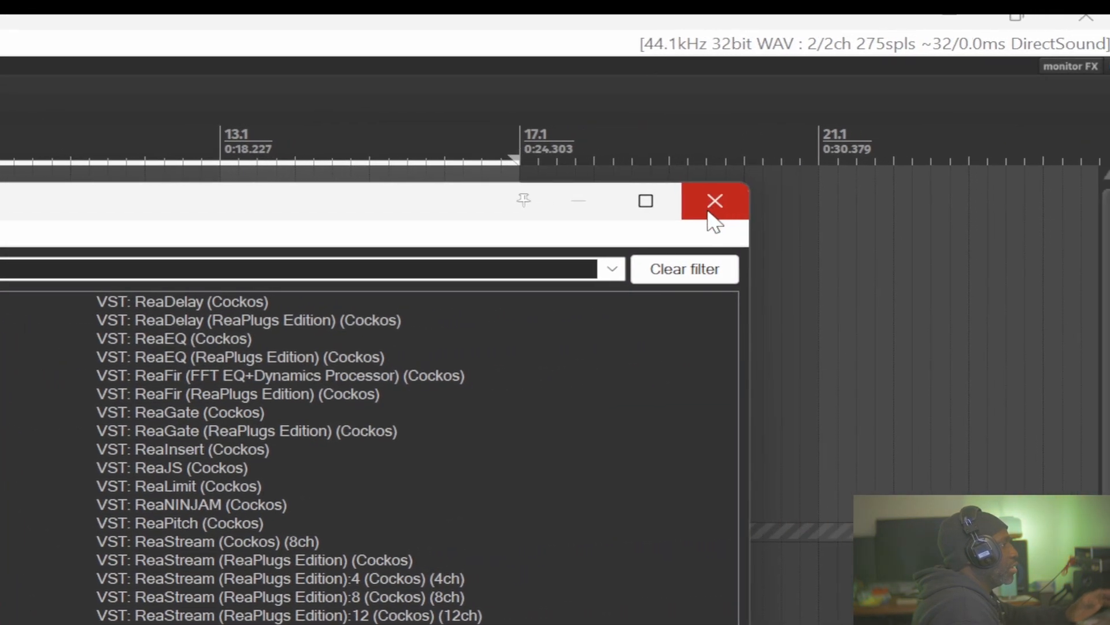
left_click(712, 205)
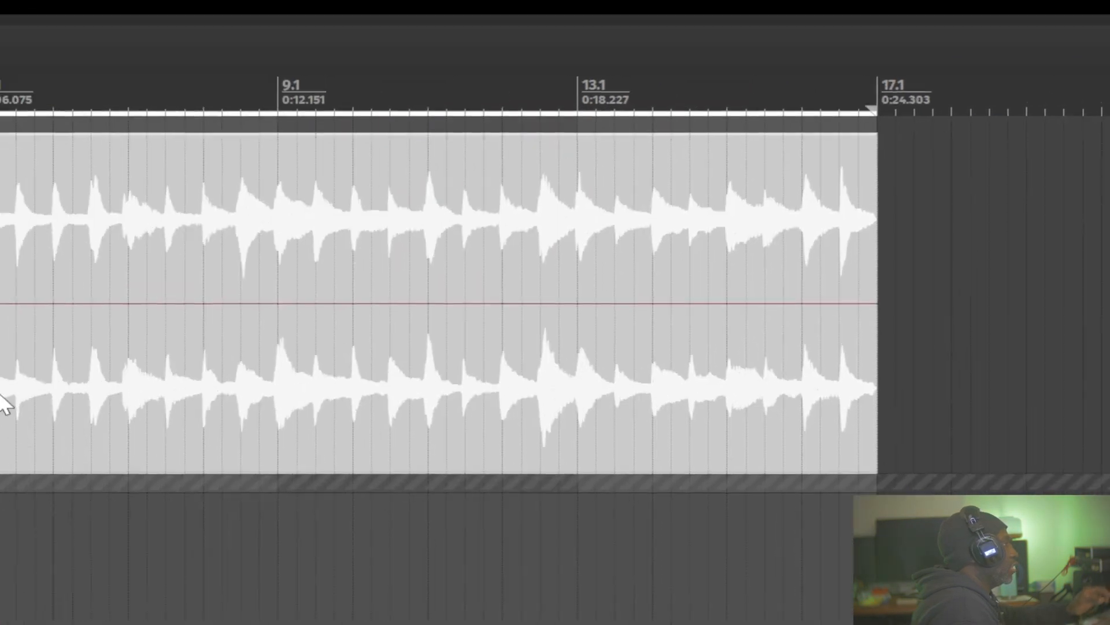
Step: Search Quick Adder for "ujam", add the VST3i version of USYNTH on a new track, and close Quick Adder
key("q")
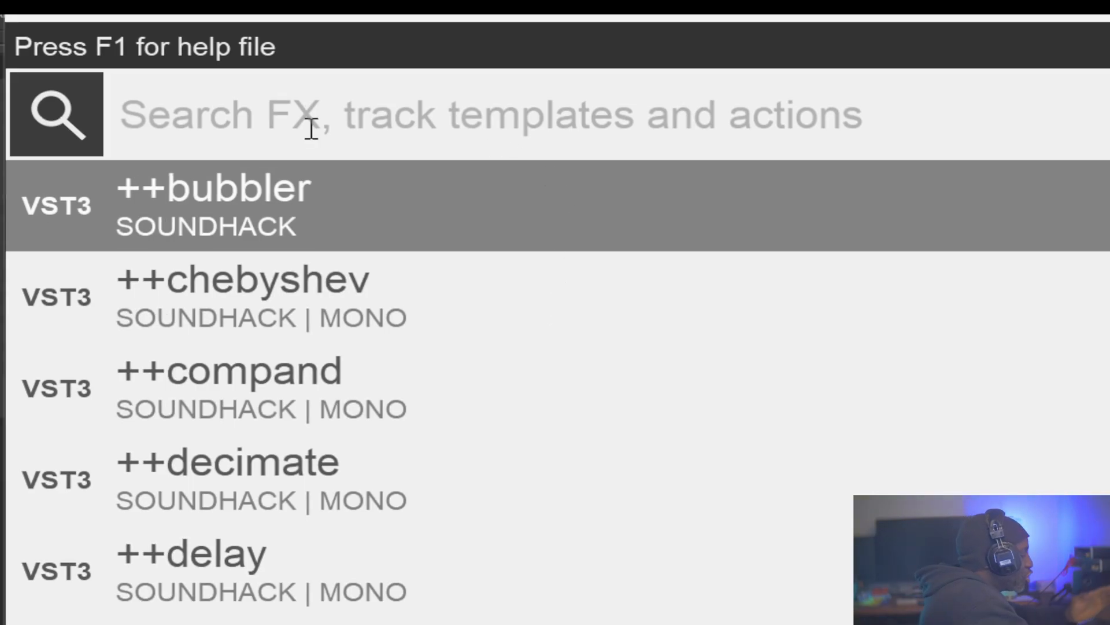
type("j")
key("BackSpace")
type("ujam")
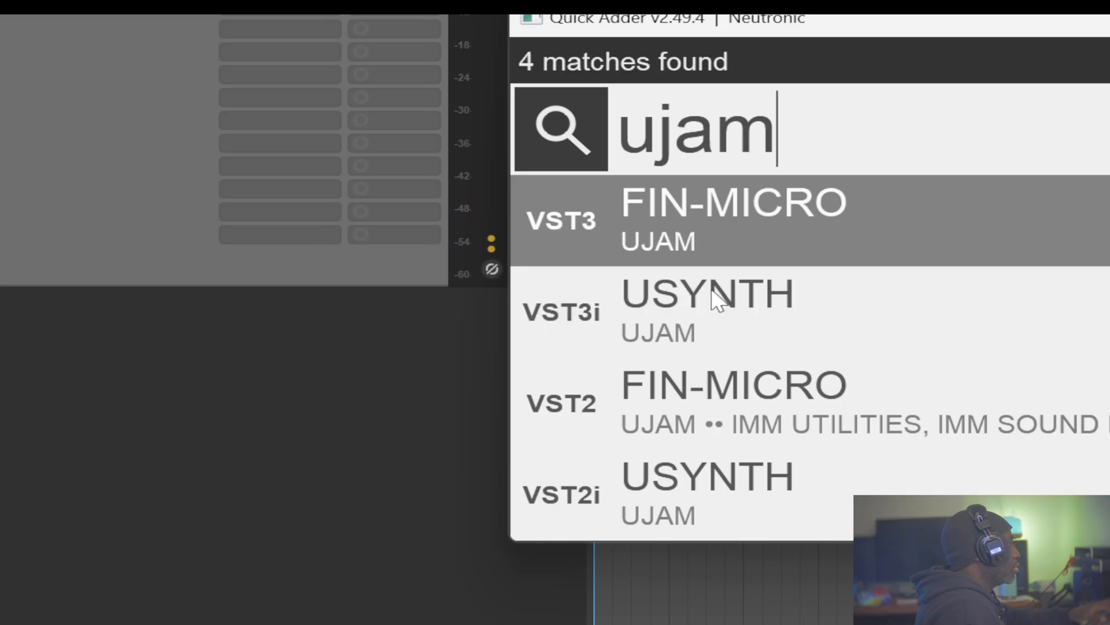
left_click_drag(715, 295, 379, 411)
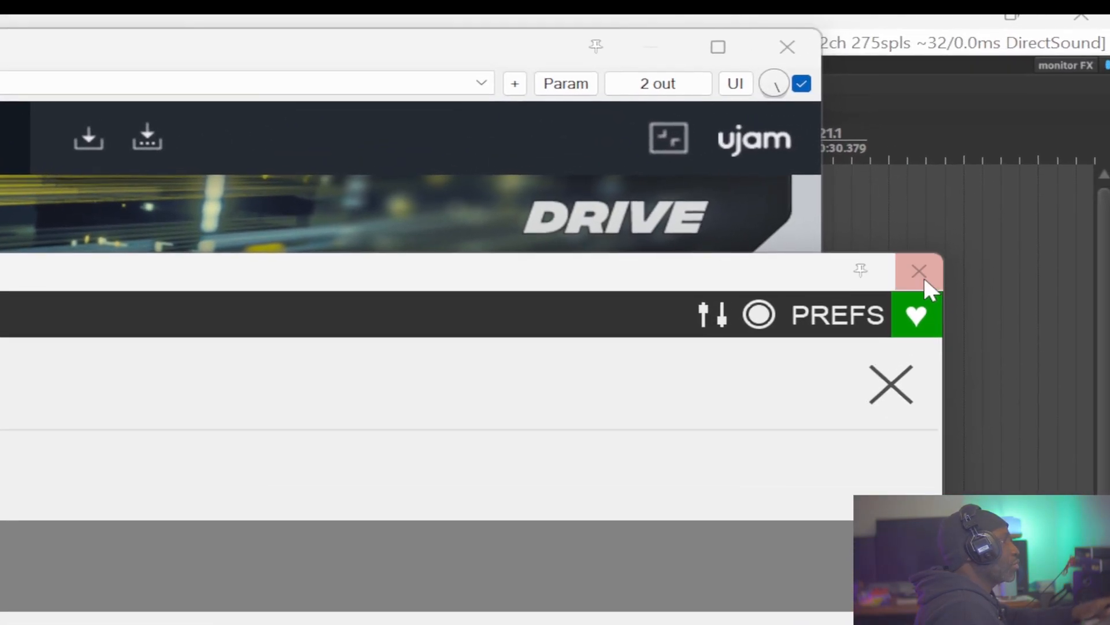
left_click(920, 271)
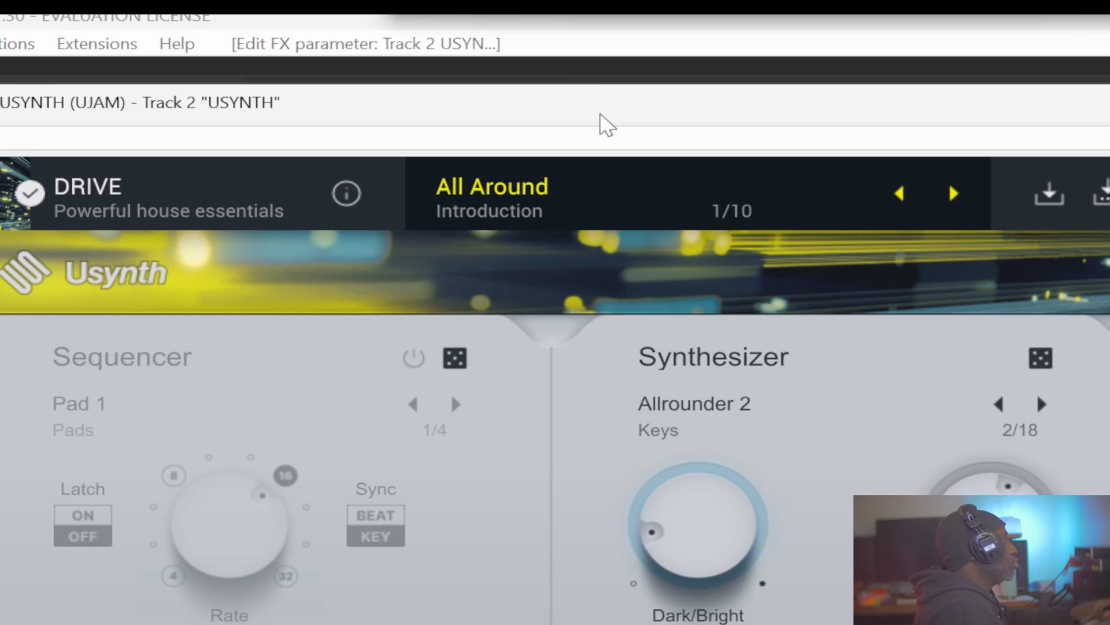
Step: Browse USYNTH's Drive presets, choose Chicago from the Stabs category, and close the plugin window
left_click_drag(600, 114, 624, 161)
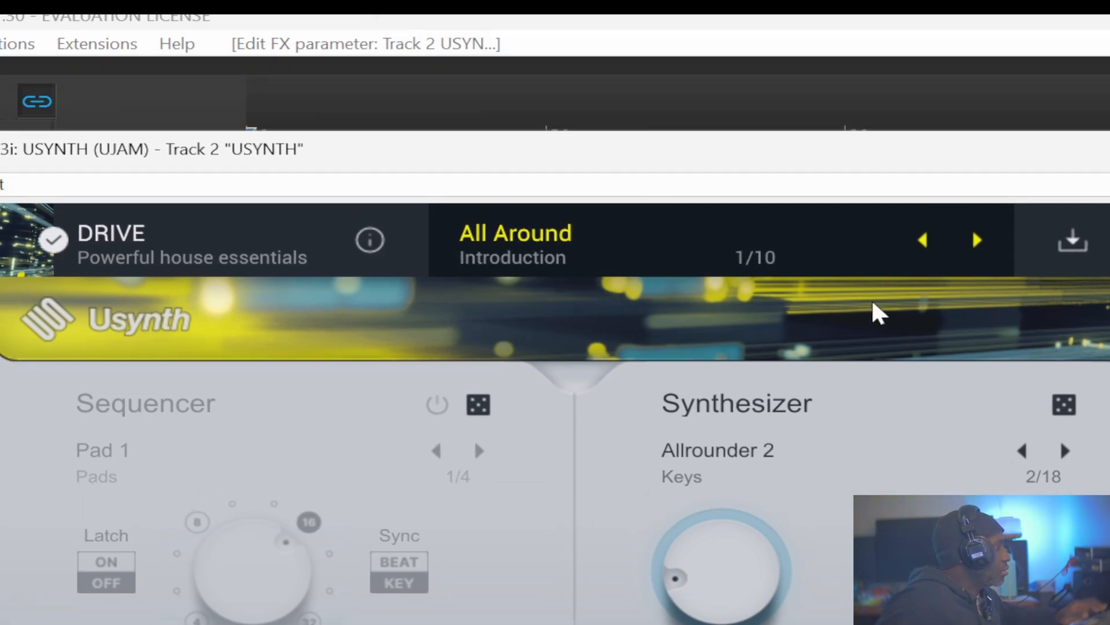
left_click(976, 241)
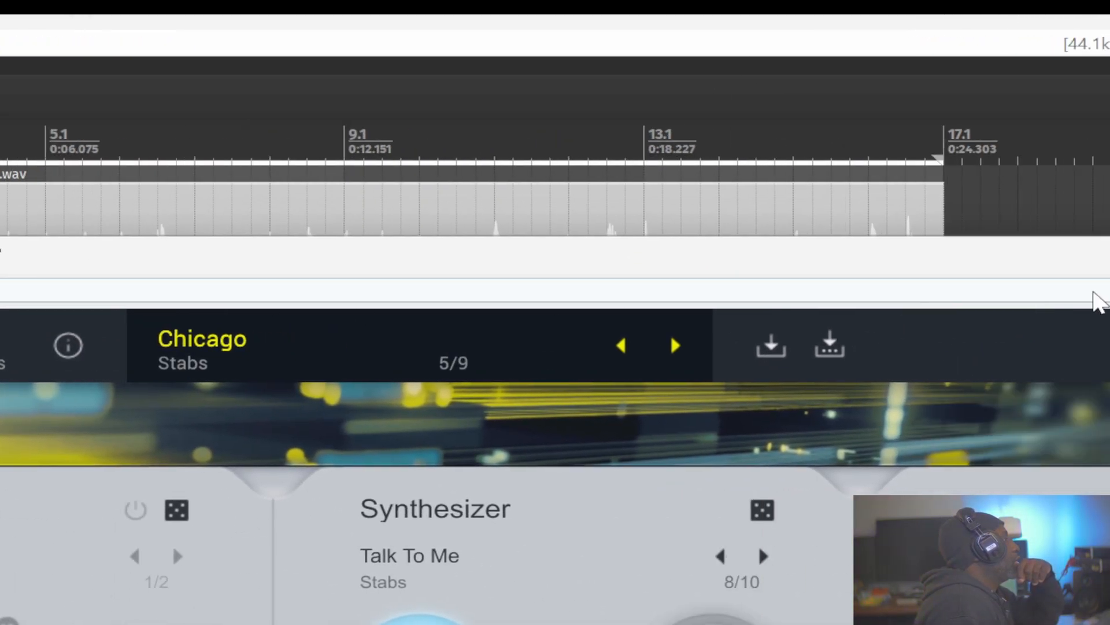
left_click(1109, 258)
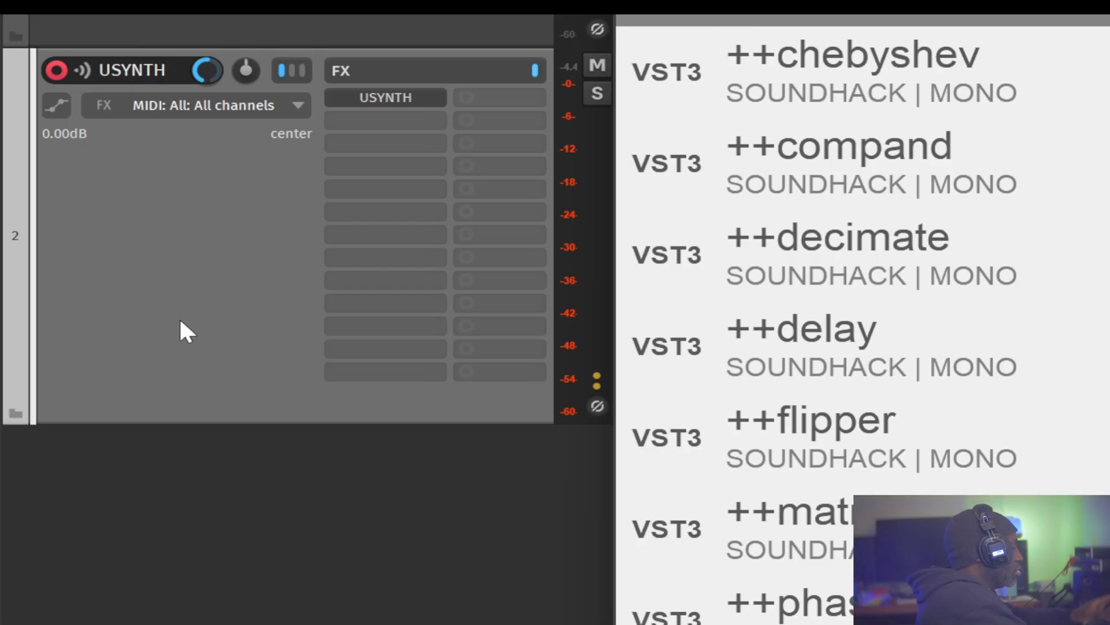
Step: Search Quick Adder for "chord gun" and close it without adding anything
type("chord")
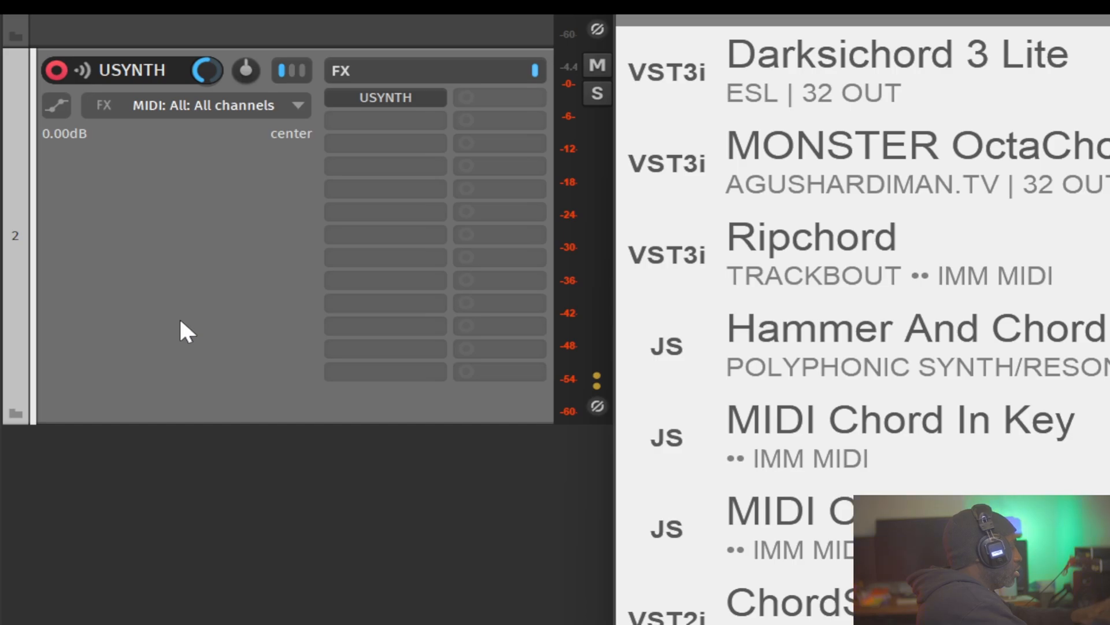
type("gun")
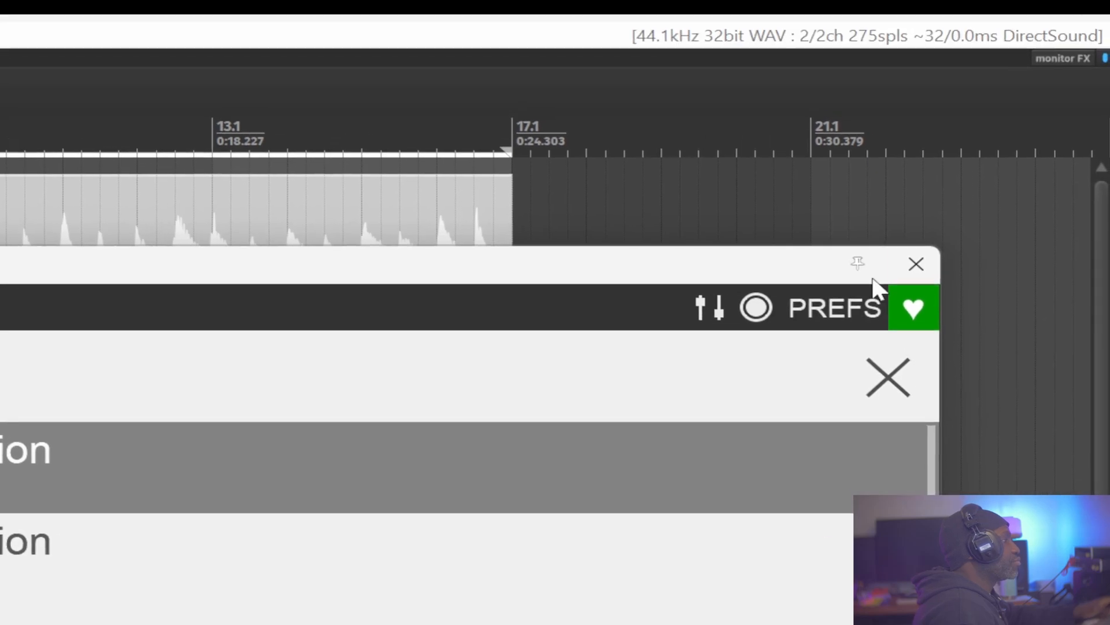
left_click(950, 218)
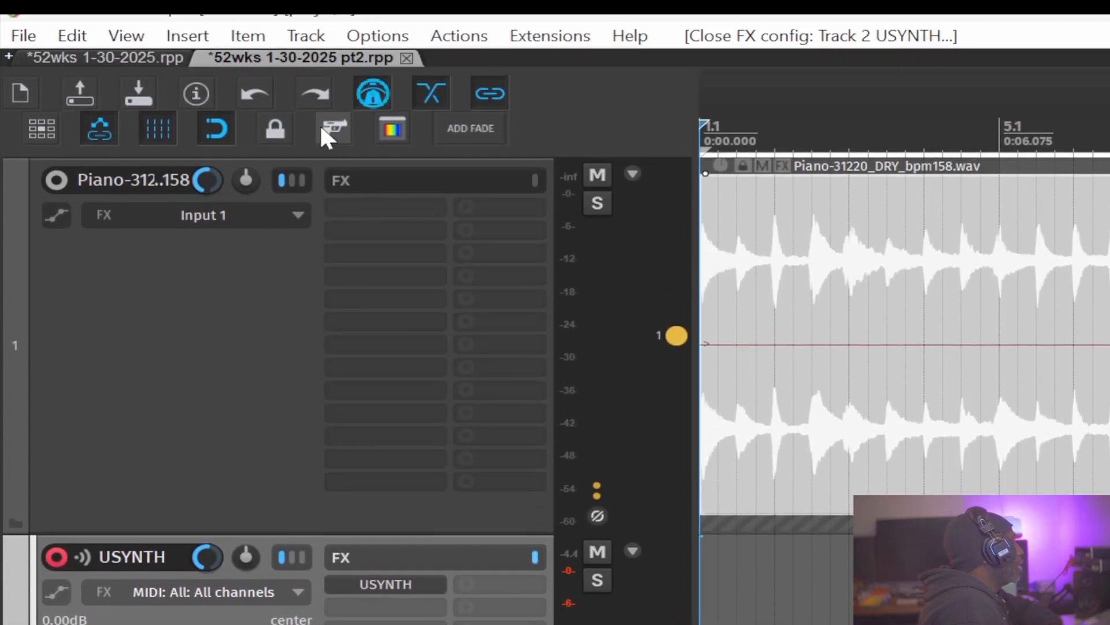
Step: Open ChordGun and move its window up over the piano waveform so the chord grid is in view
left_click(323, 130)
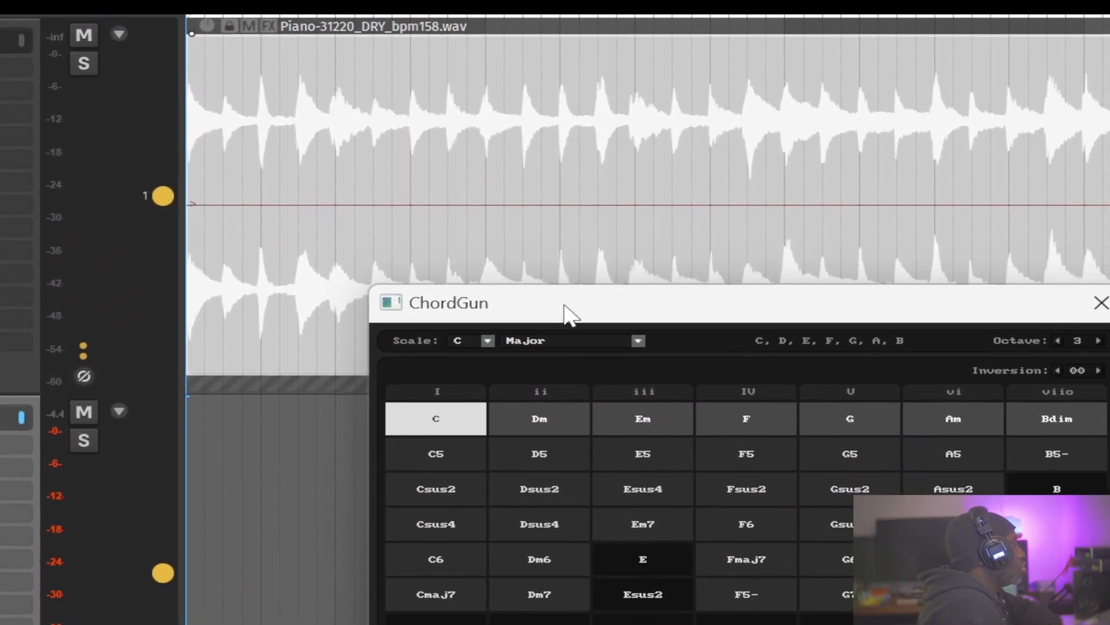
left_click_drag(1081, 457, 926, 373)
left_click_drag(407, 250, 283, 87)
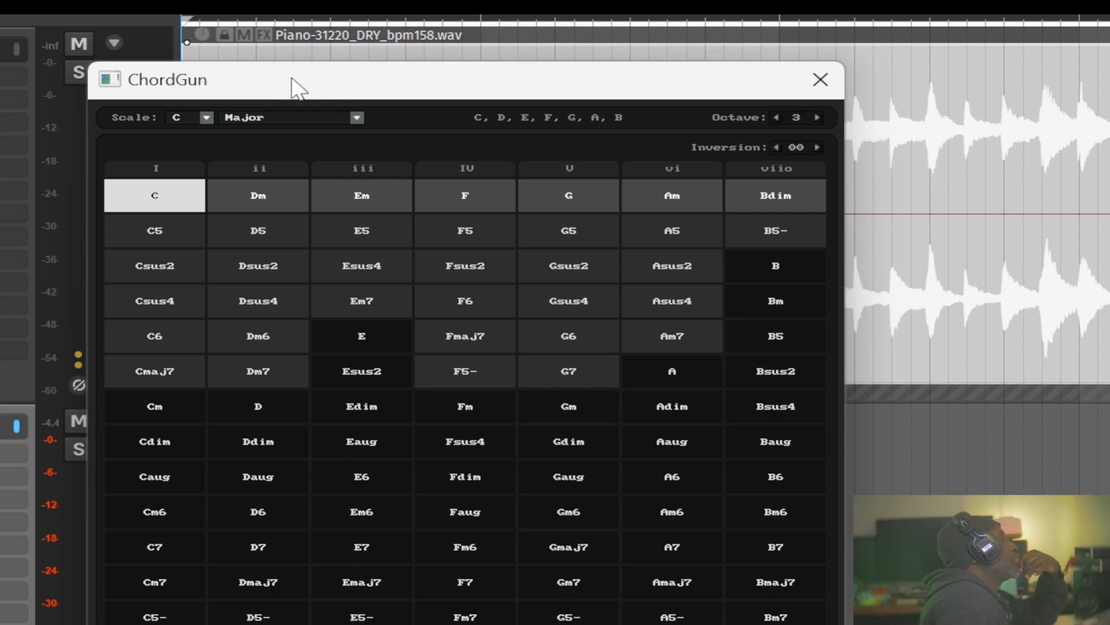
Step: Set ChordGun's scale root to E and its scale type to Natural Minor
left_click(200, 115)
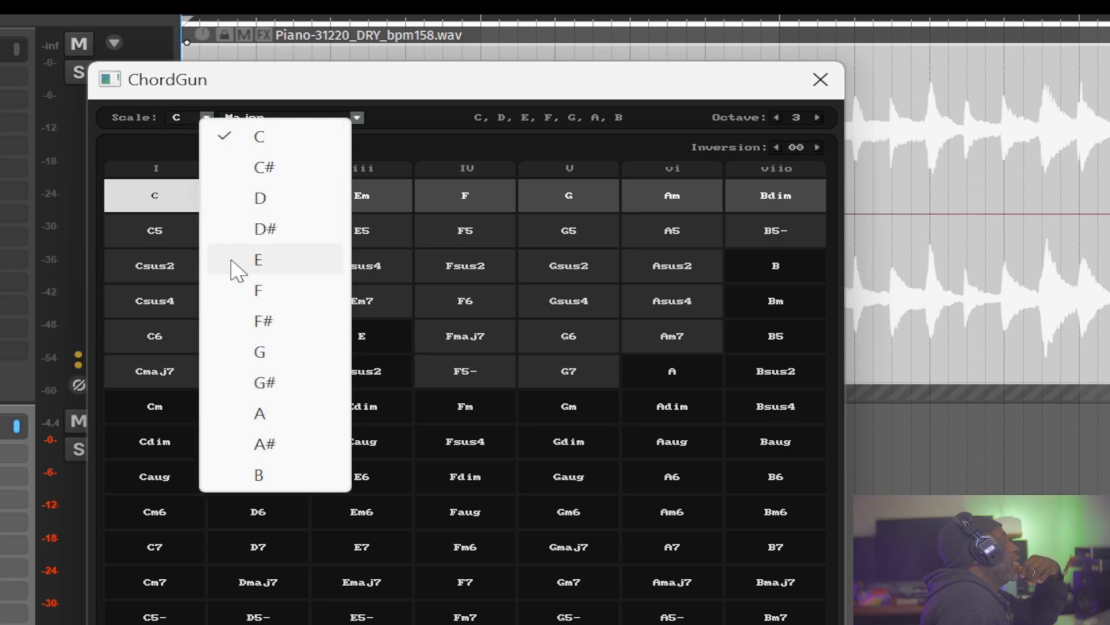
left_click(268, 259)
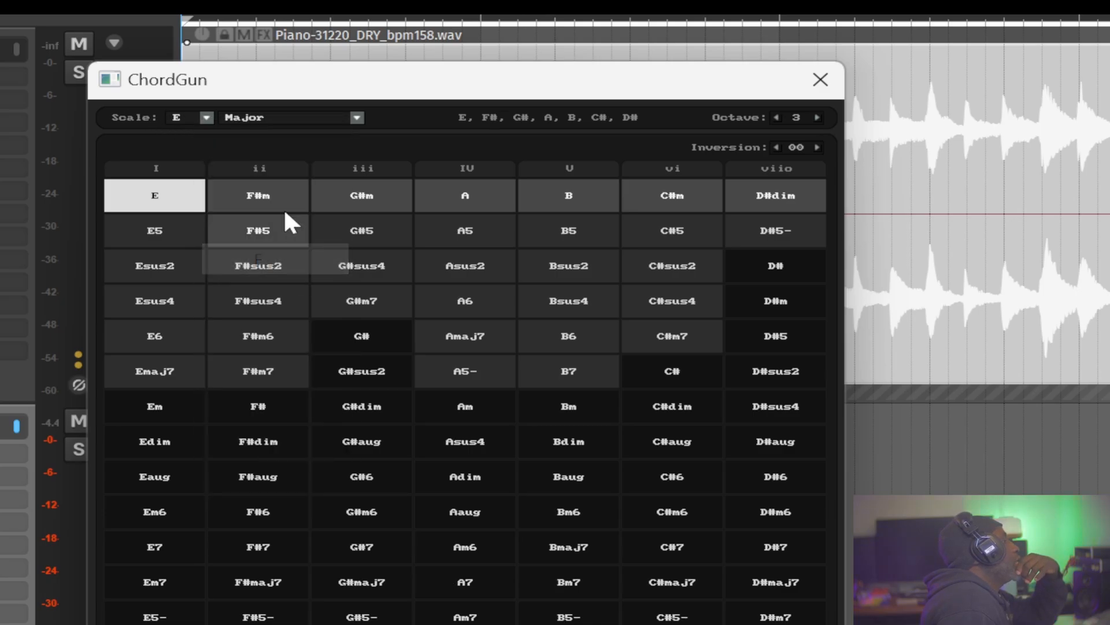
left_click(356, 117)
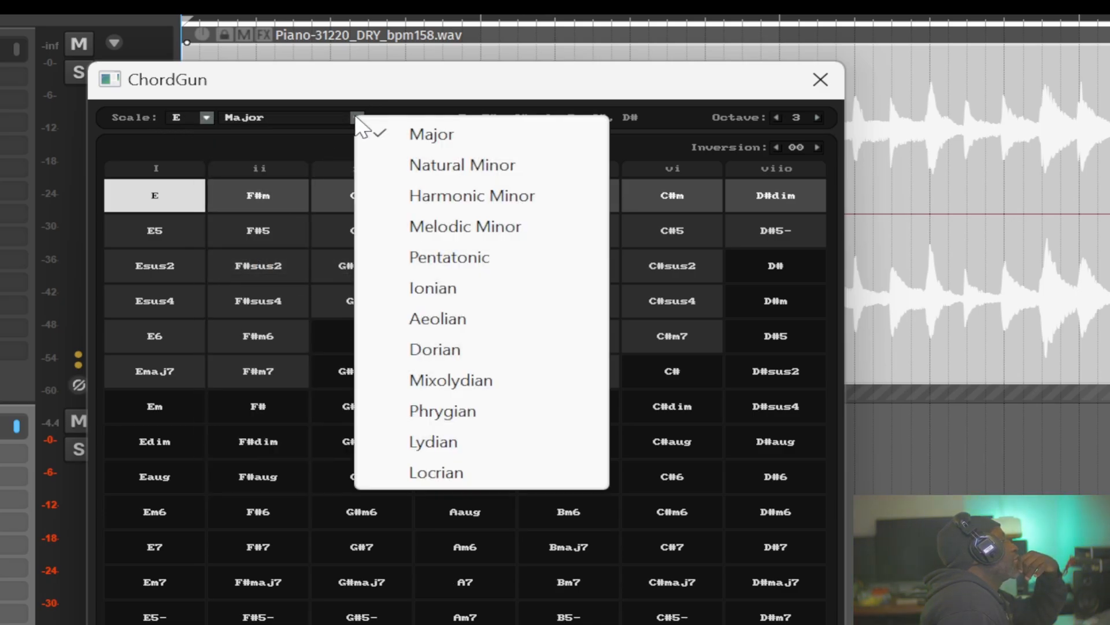
left_click(424, 169)
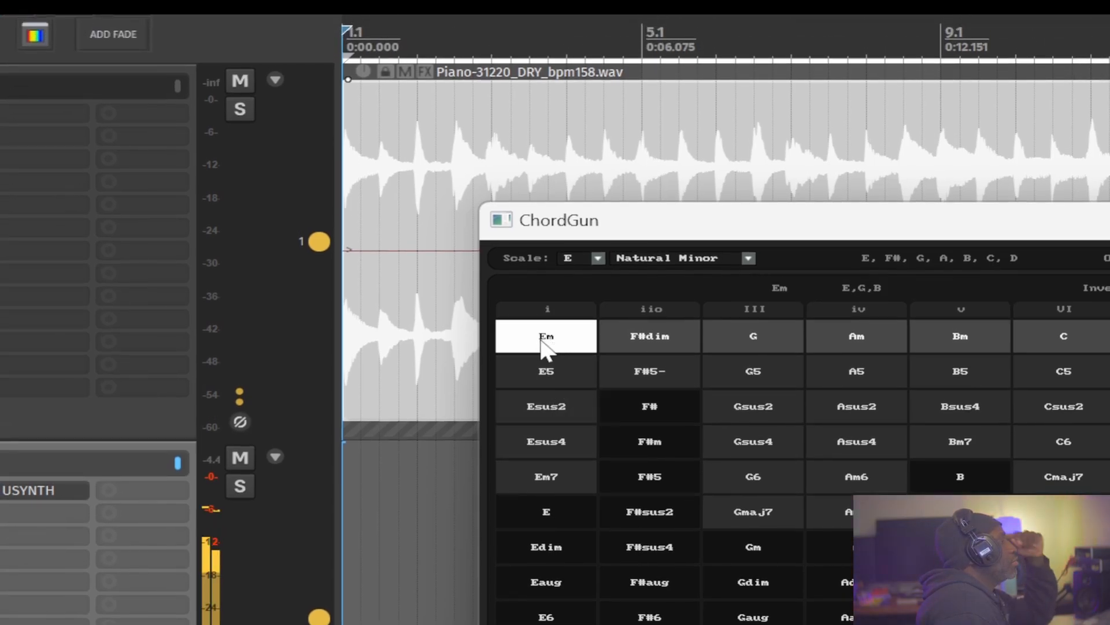
Step: Audition the basic G, Em, F#dim, Am and C chords of the E Natural Minor scale through USYNTH, finishing on Em
left_click(764, 335)
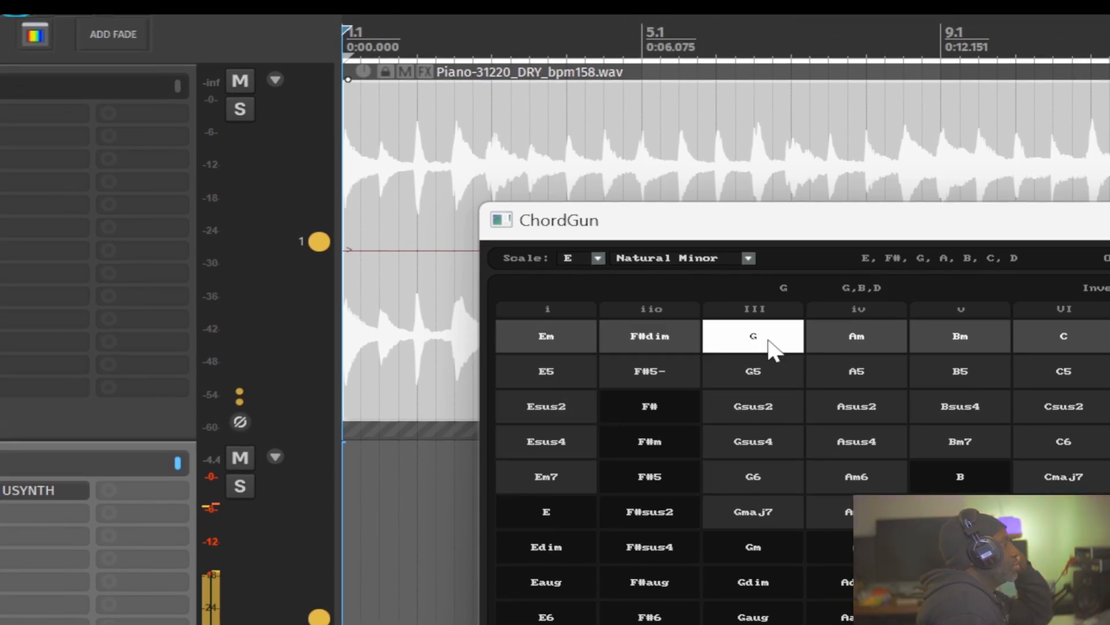
left_click(547, 341)
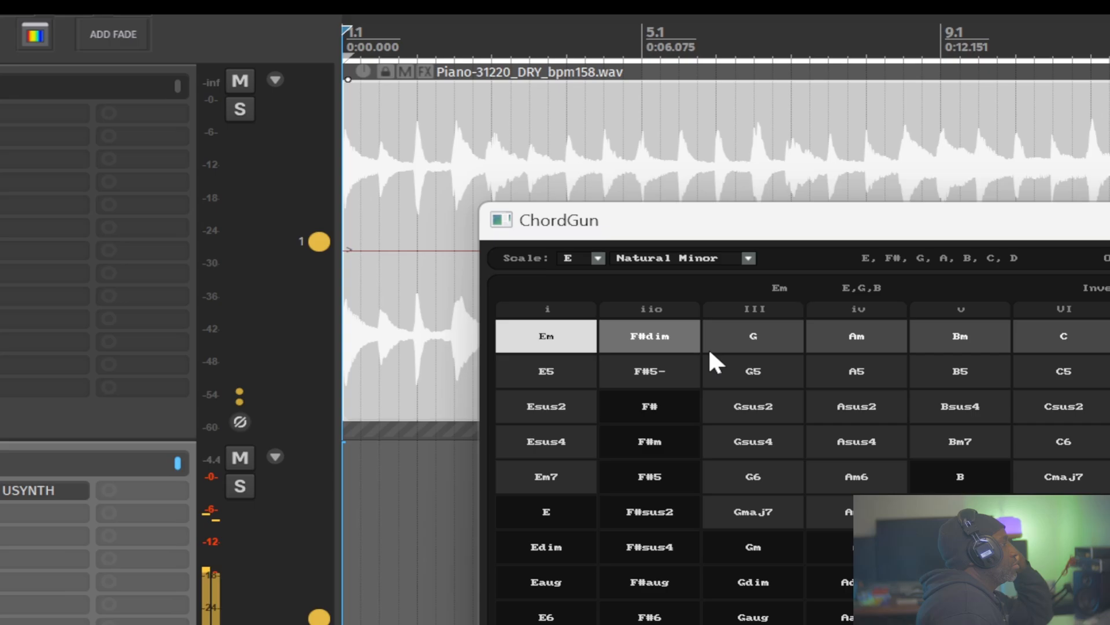
left_click(771, 337)
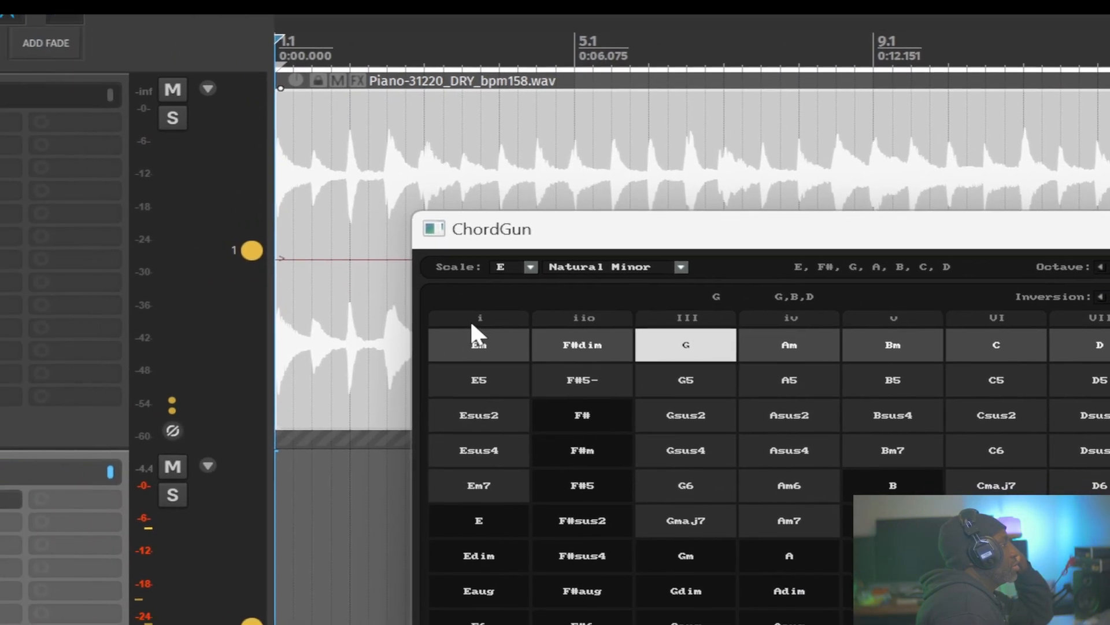
left_click(557, 319)
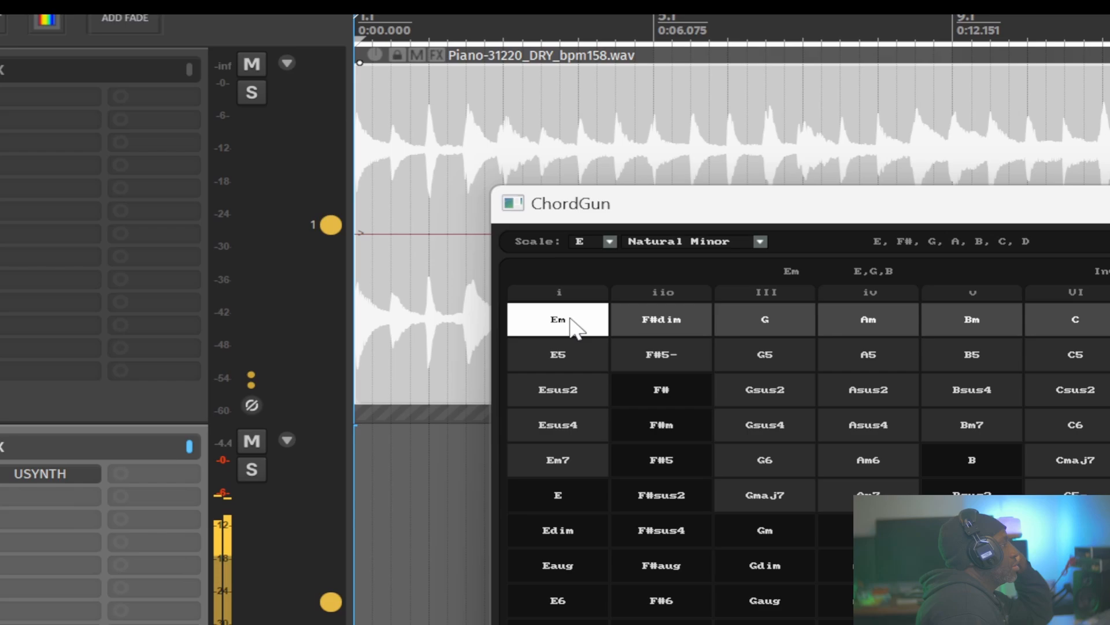
left_click(772, 317)
left_click(651, 327)
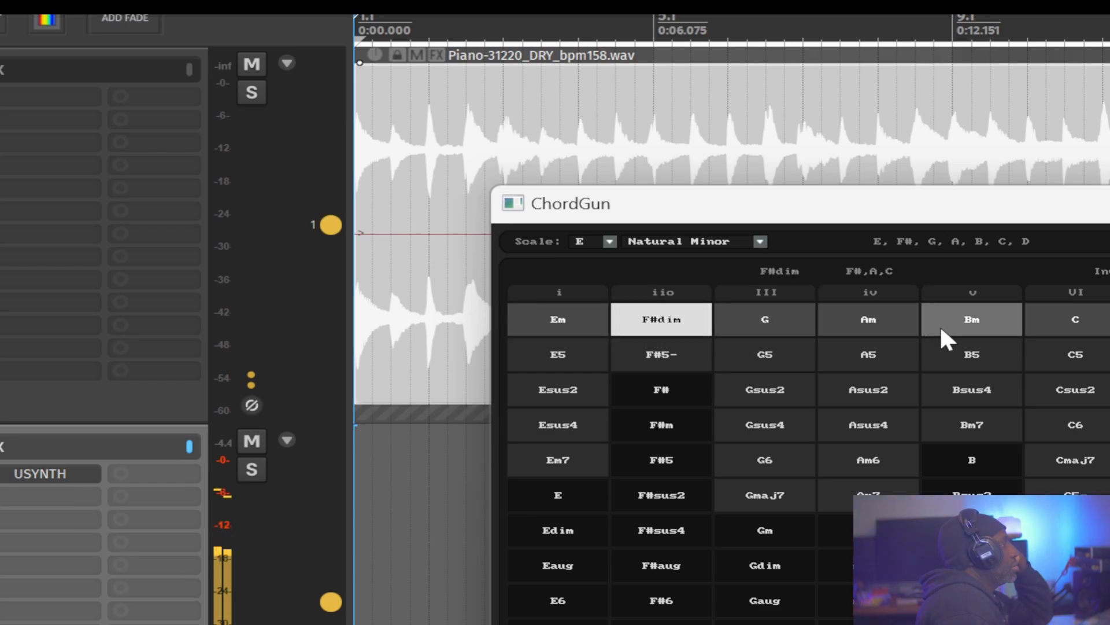
left_click(873, 320)
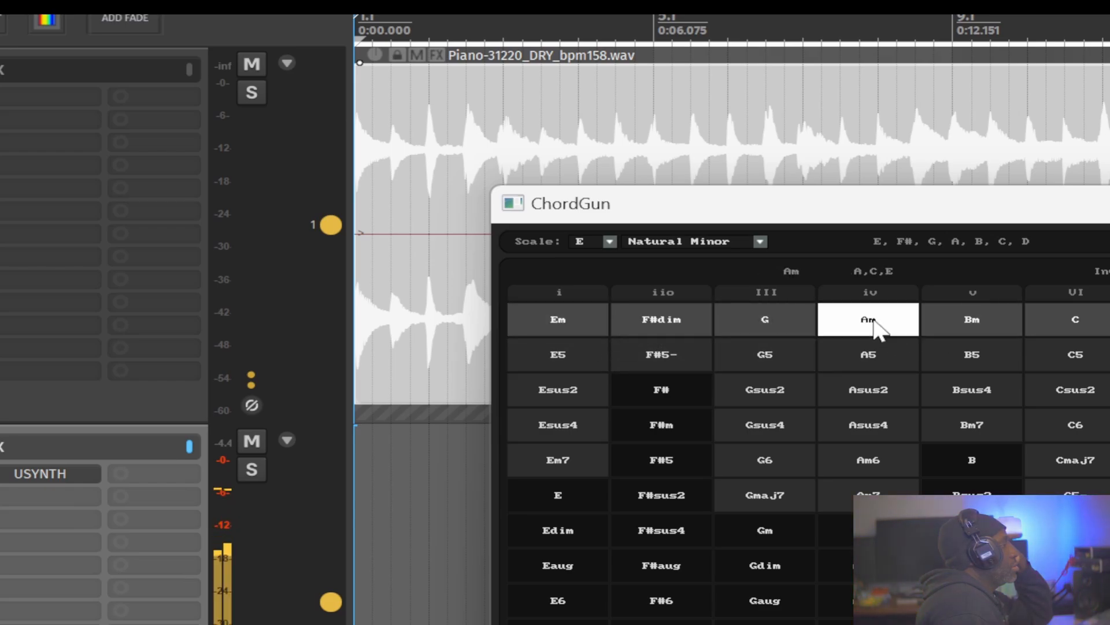
left_click(652, 318)
left_click(747, 321)
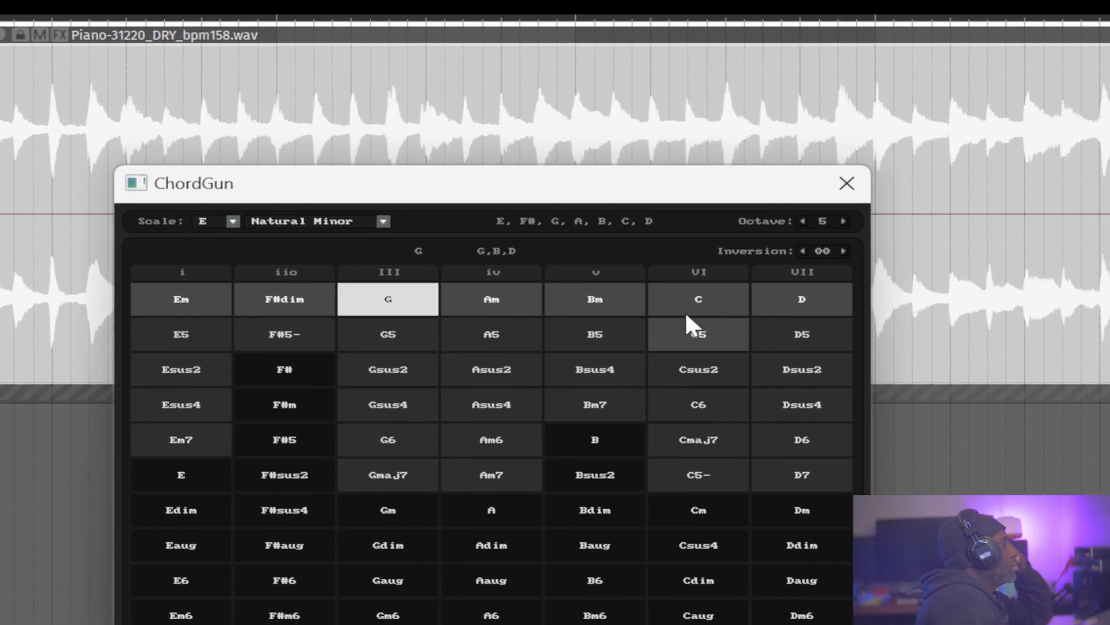
left_click(688, 312)
left_click(183, 301)
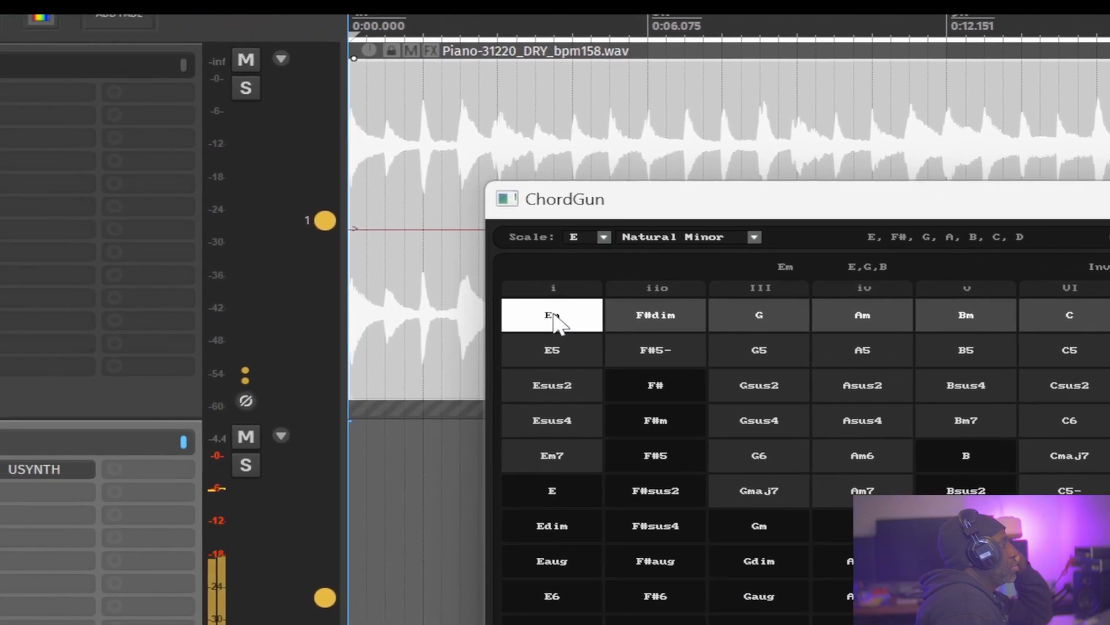
Step: Play the four-chord progression Em, Am, G and Bm from ChordGun's basic chord row
left_click(577, 312)
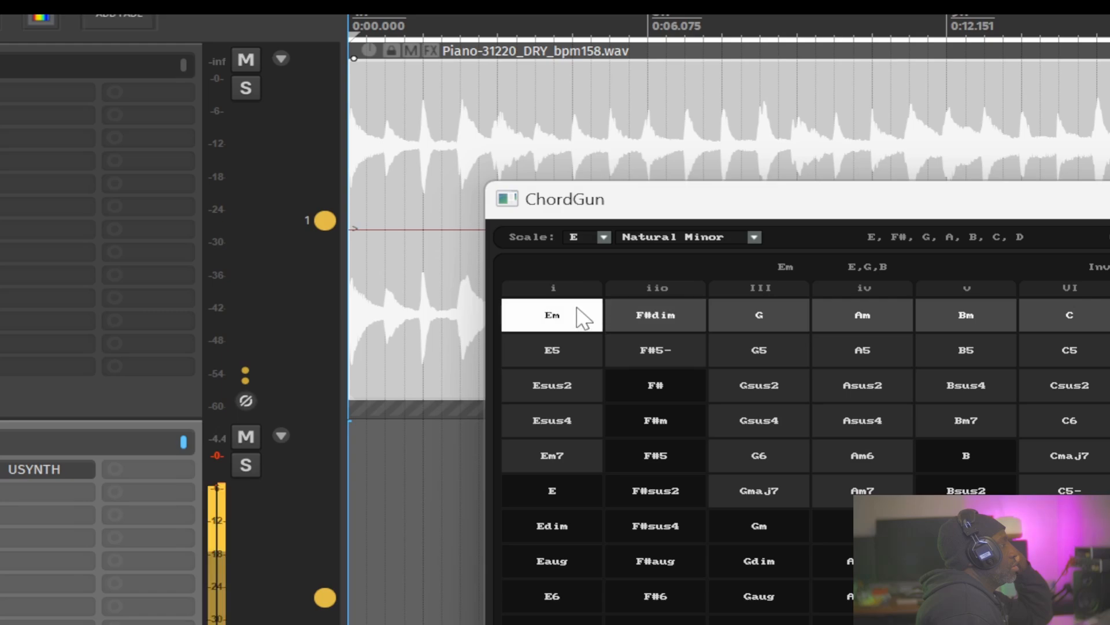
left_click(855, 312)
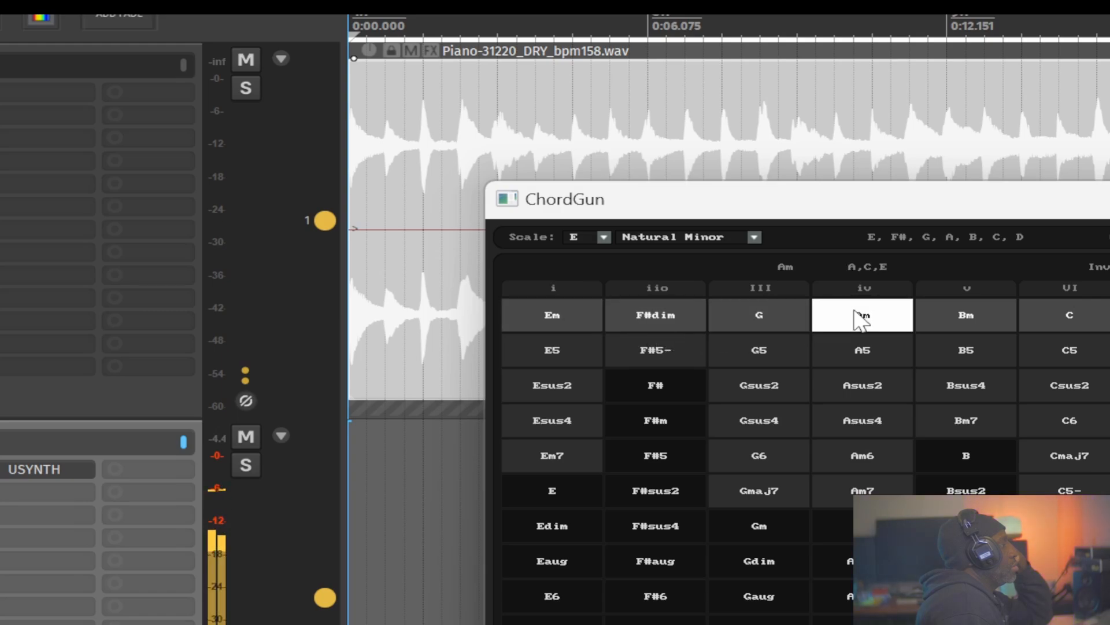
left_click(731, 313)
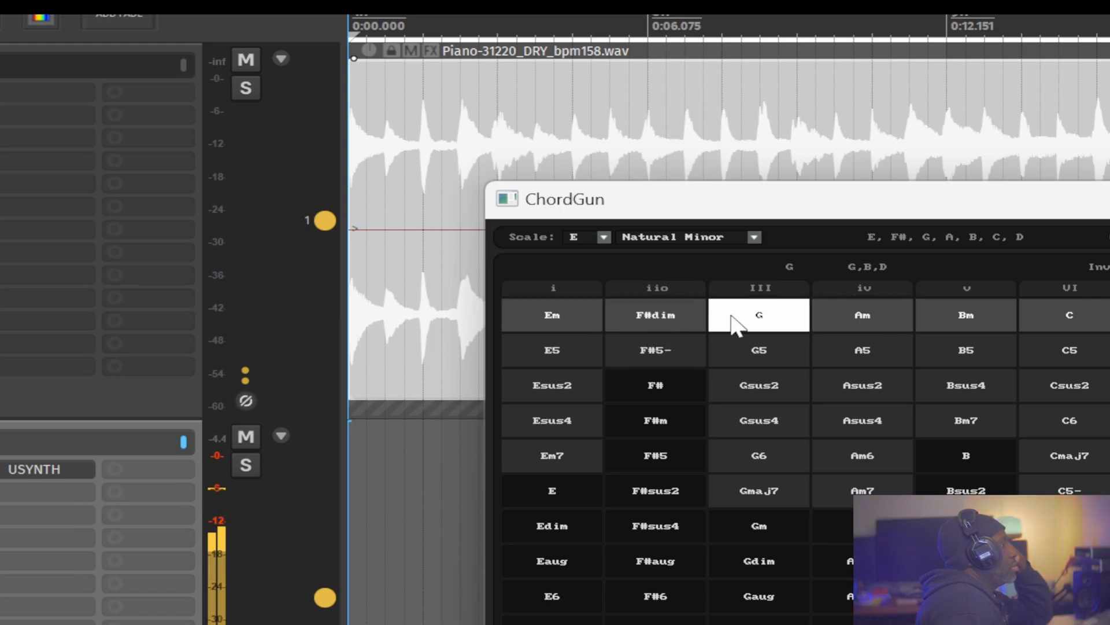
left_click(971, 312)
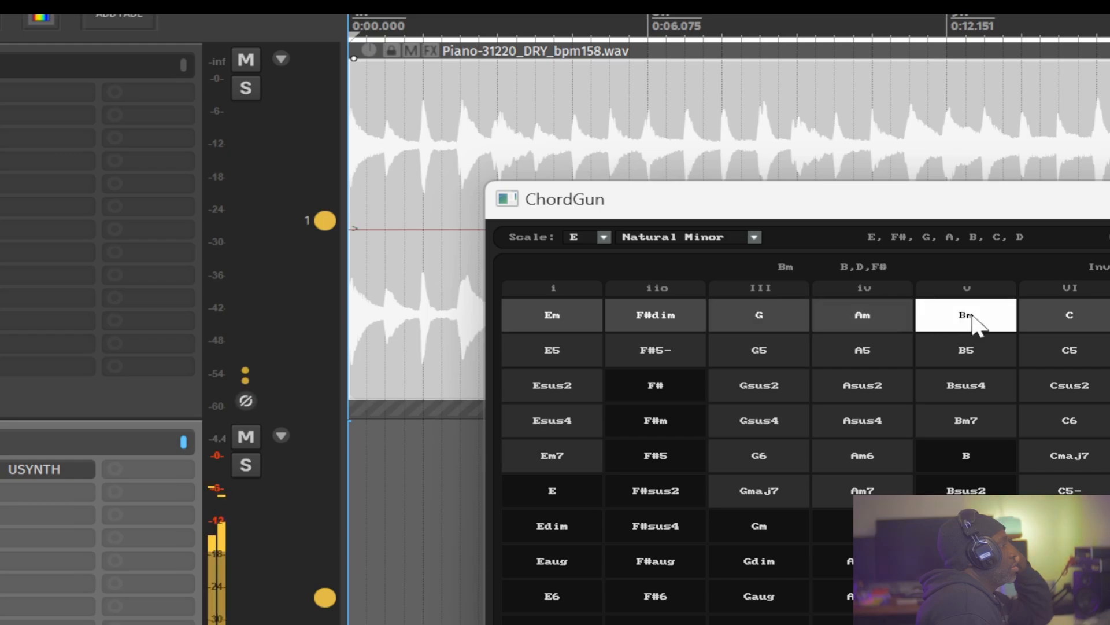
Step: Play a longer progression from Em through Am, F#dim, G and Bm back to Em, and move the ChordGun window lower over the arrangement
left_click(559, 317)
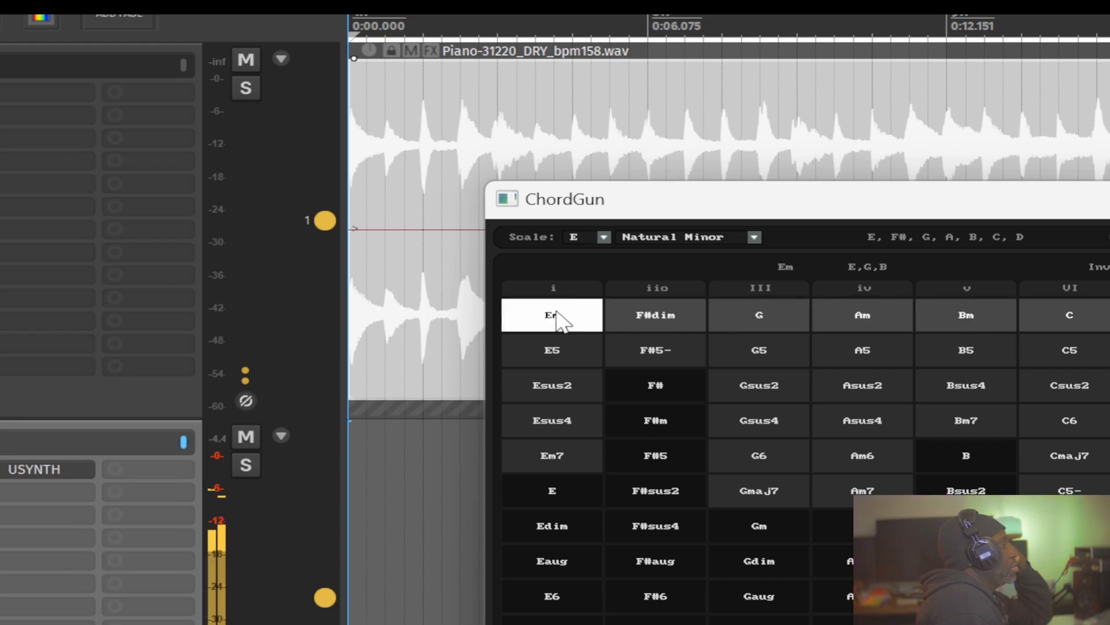
left_click(870, 319)
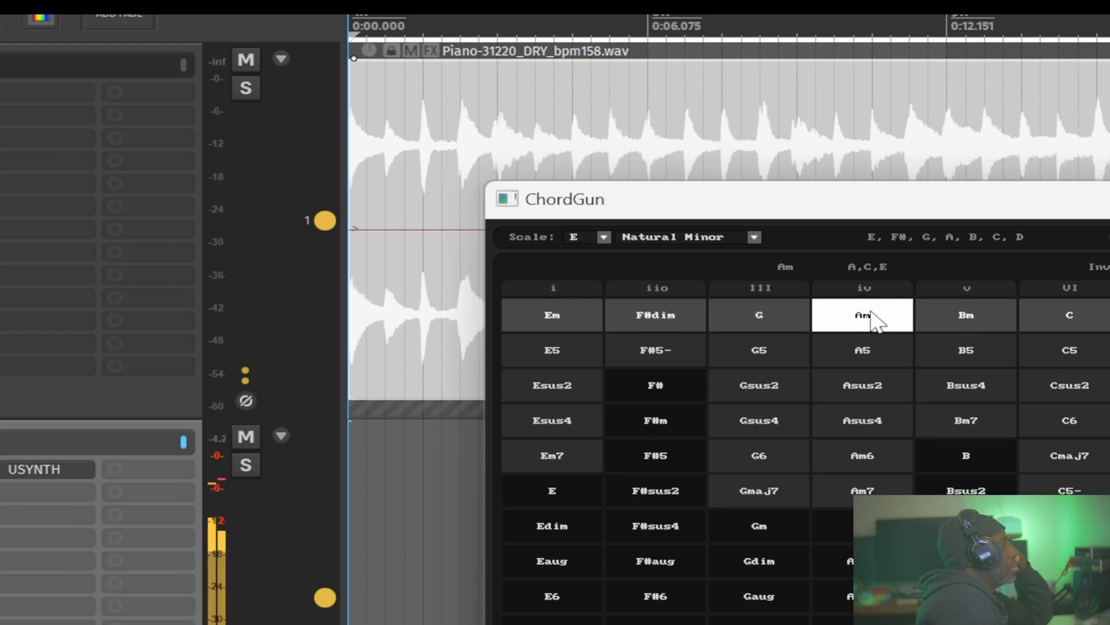
left_click(667, 315)
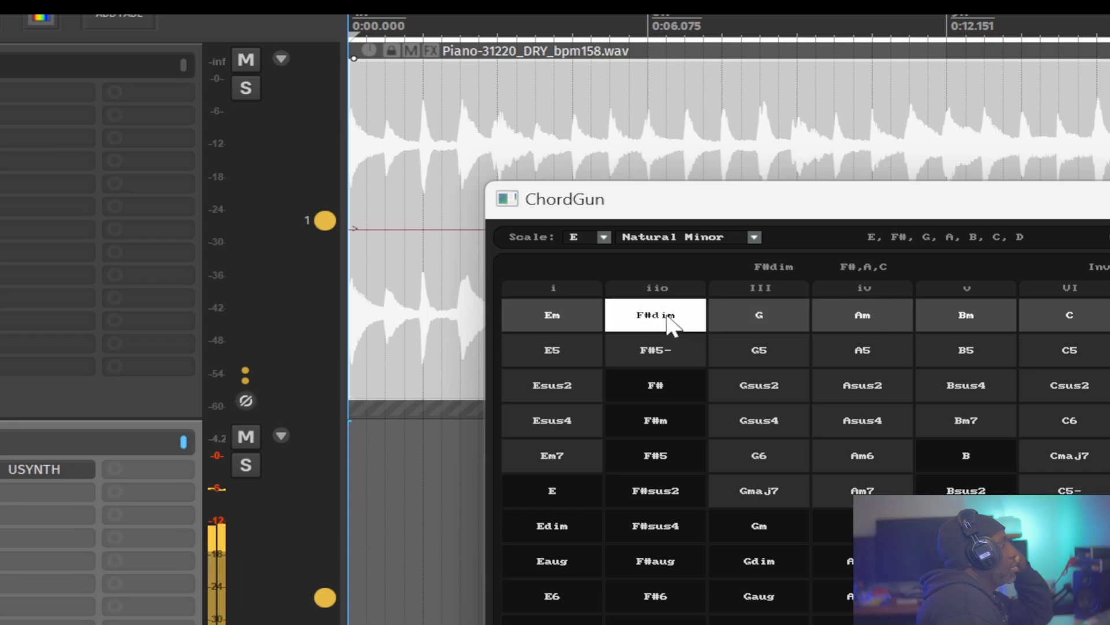
left_click(760, 314)
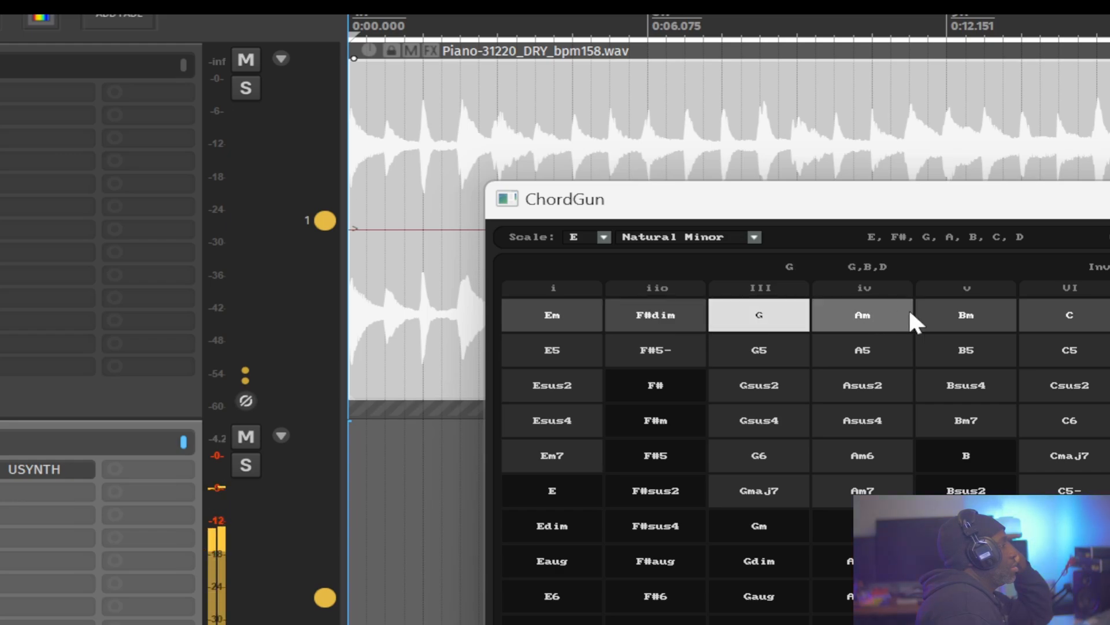
left_click(943, 318)
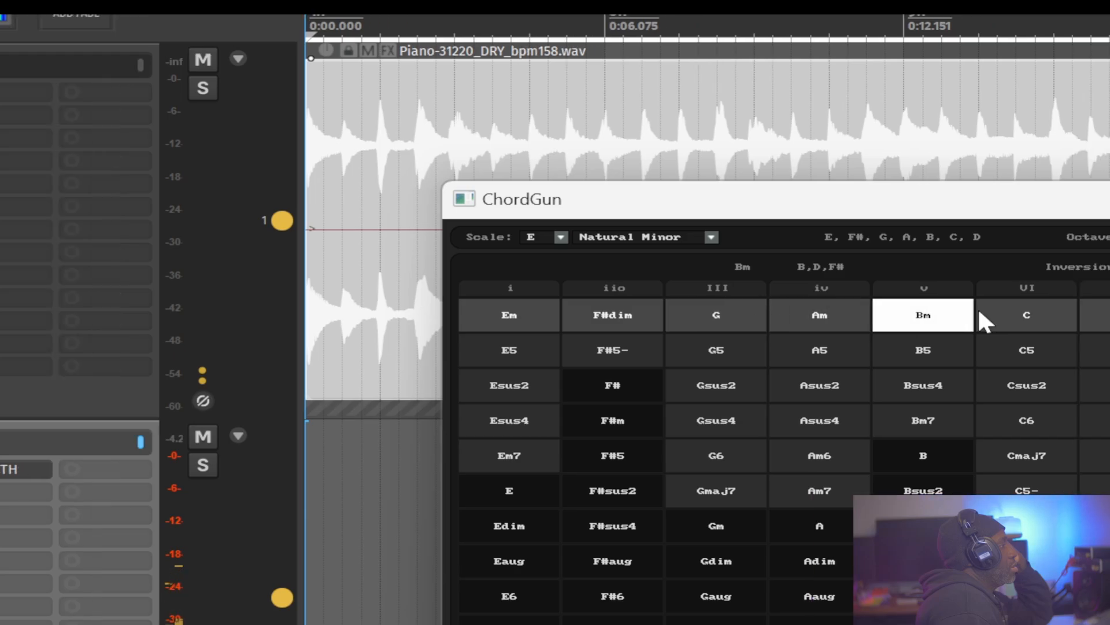
left_click(1085, 317)
left_click(571, 308)
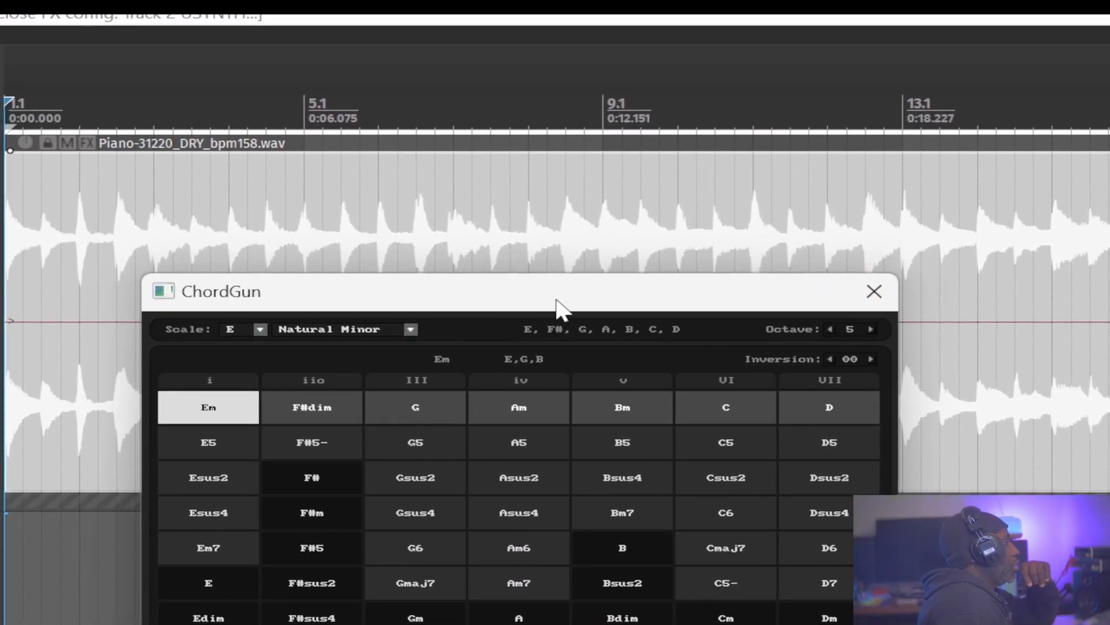
left_click_drag(556, 310, 669, 481)
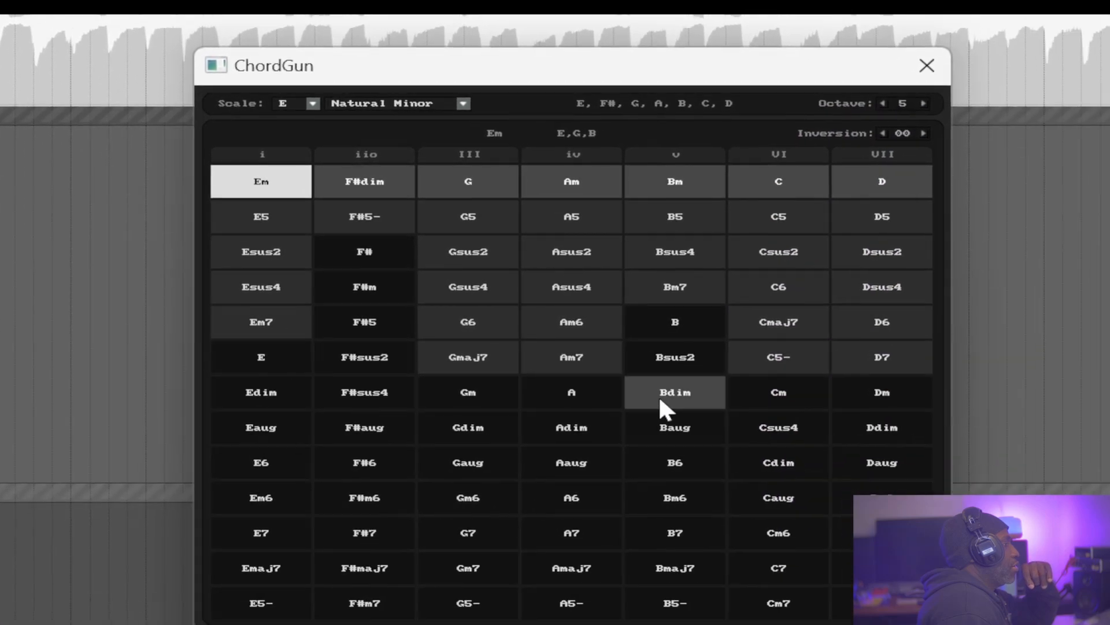